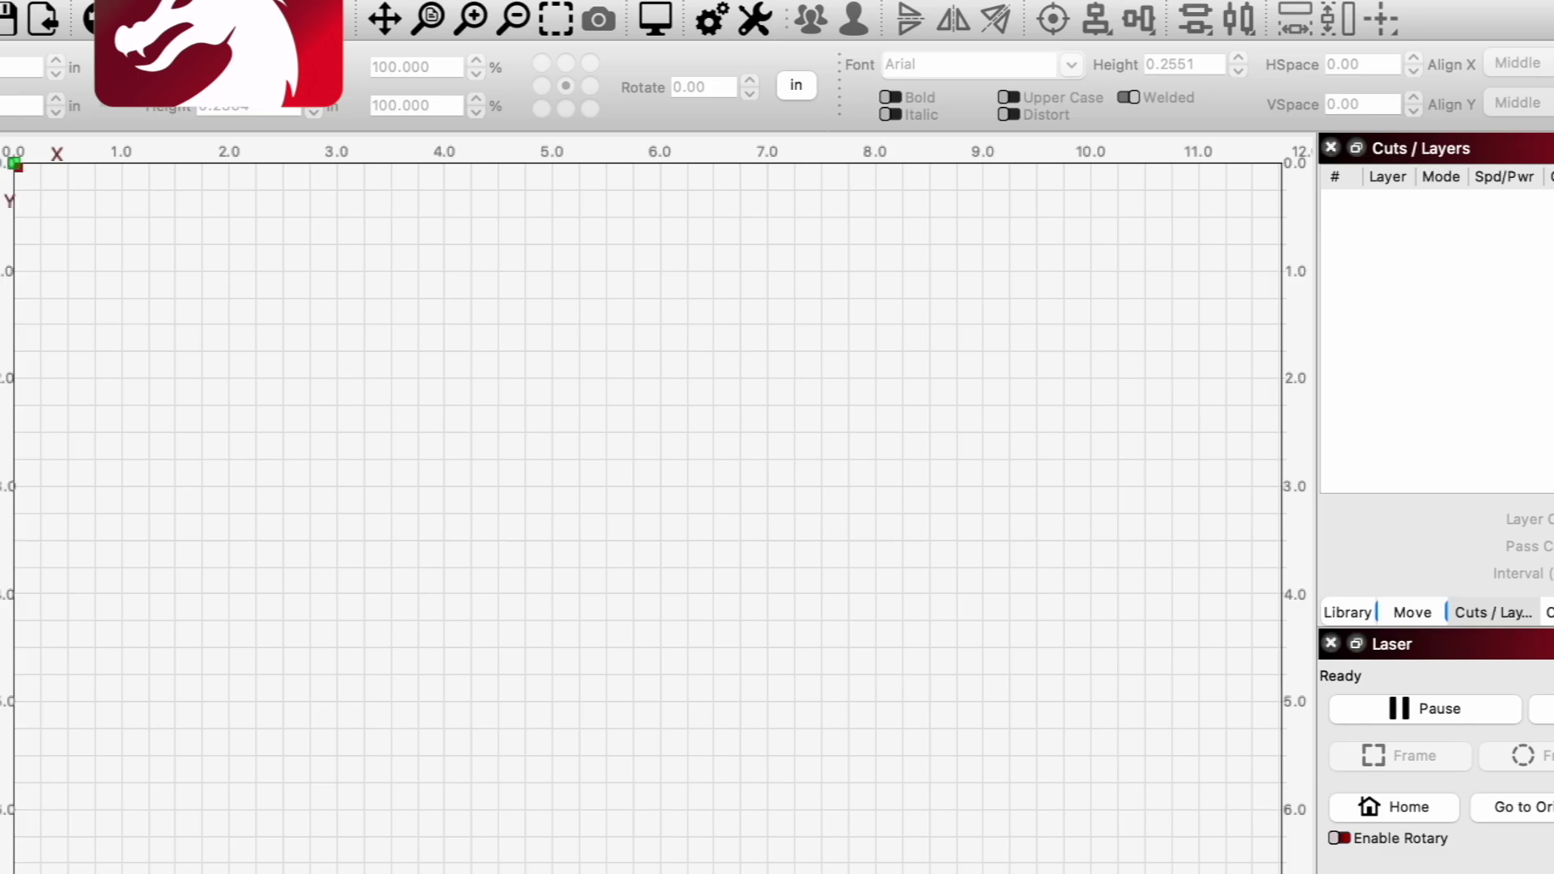
# Step: Import the ornament scene image onto the bed, then remove it again
pyautogui.moveTo(1333, 67); pyautogui.dragTo(650, 410)
pyautogui.moveTo(727, 502); pyautogui.dragTo(727, 501)
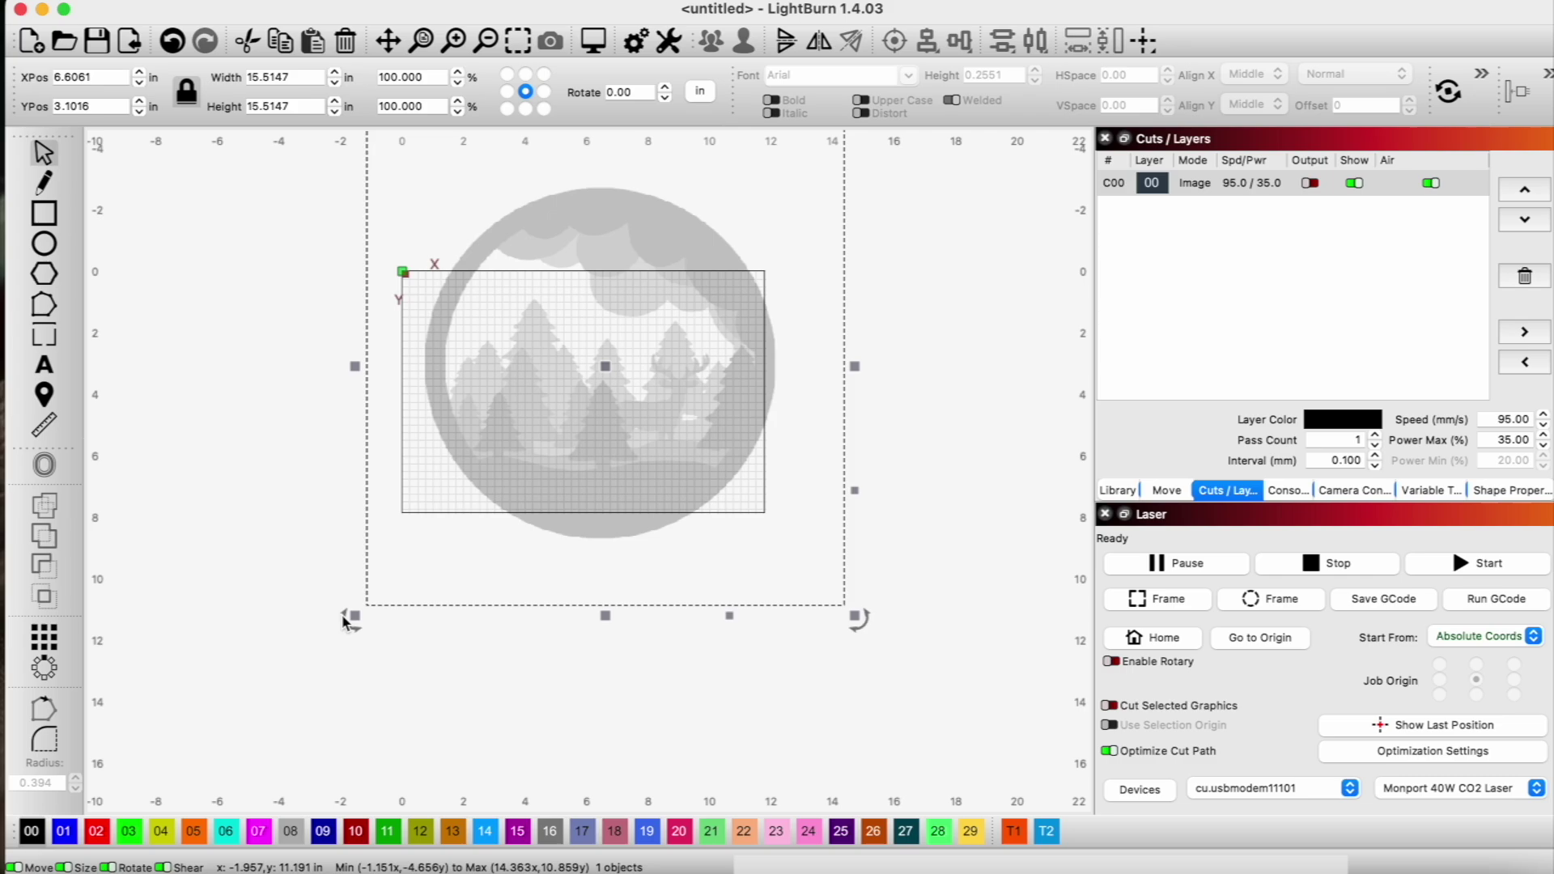
pyautogui.moveTo(391, 564); pyautogui.dragTo(391, 564)
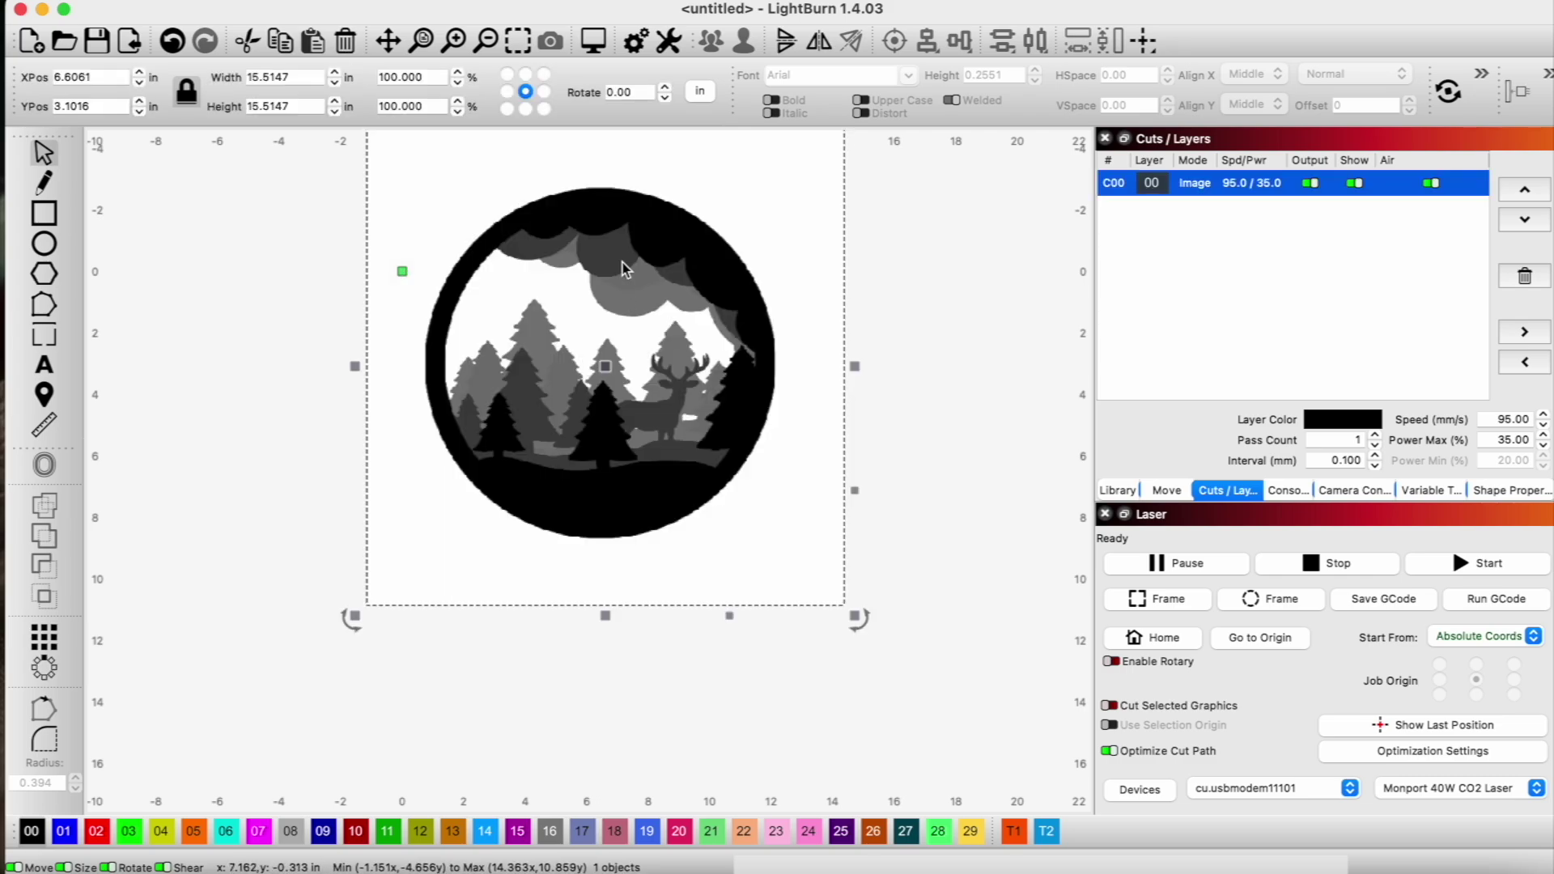
pyautogui.scroll(5, 623, 270)
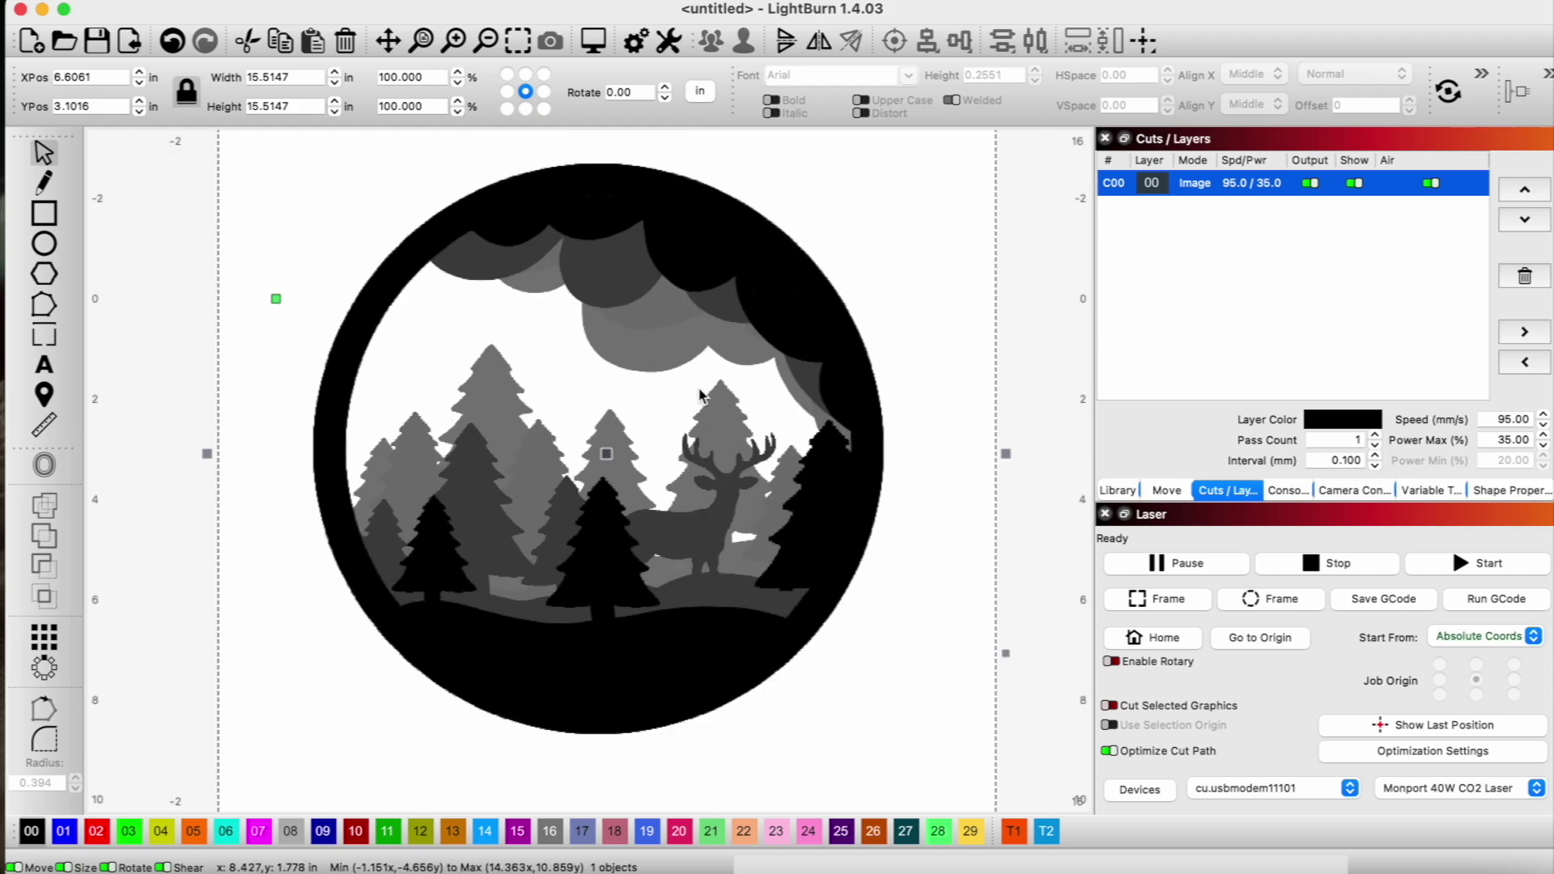
pyautogui.scroll(-3, 694, 402)
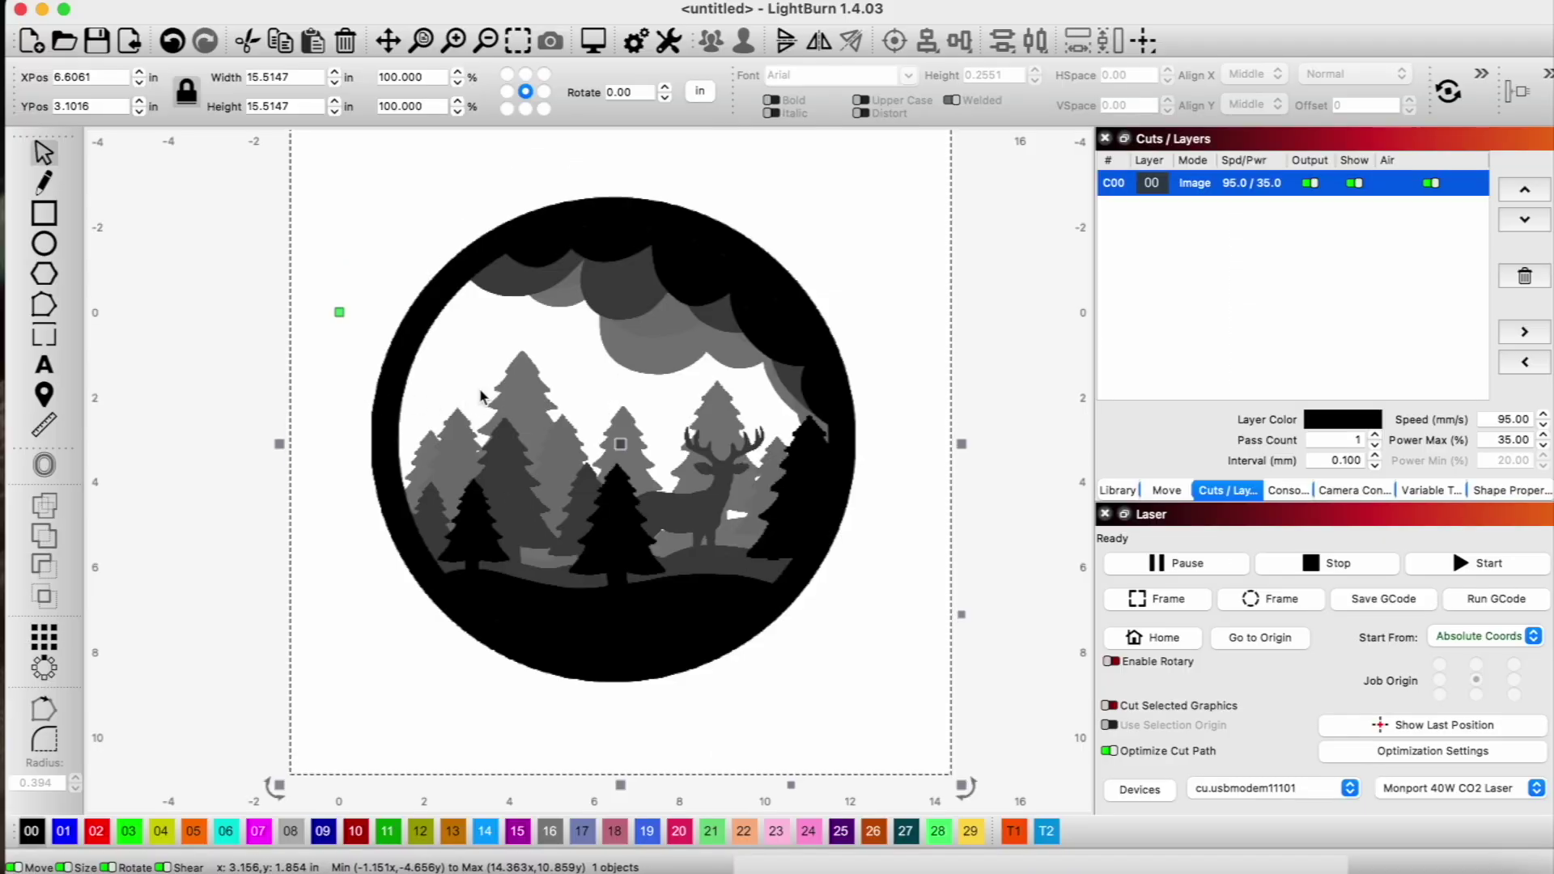
pyautogui.press('super+n')
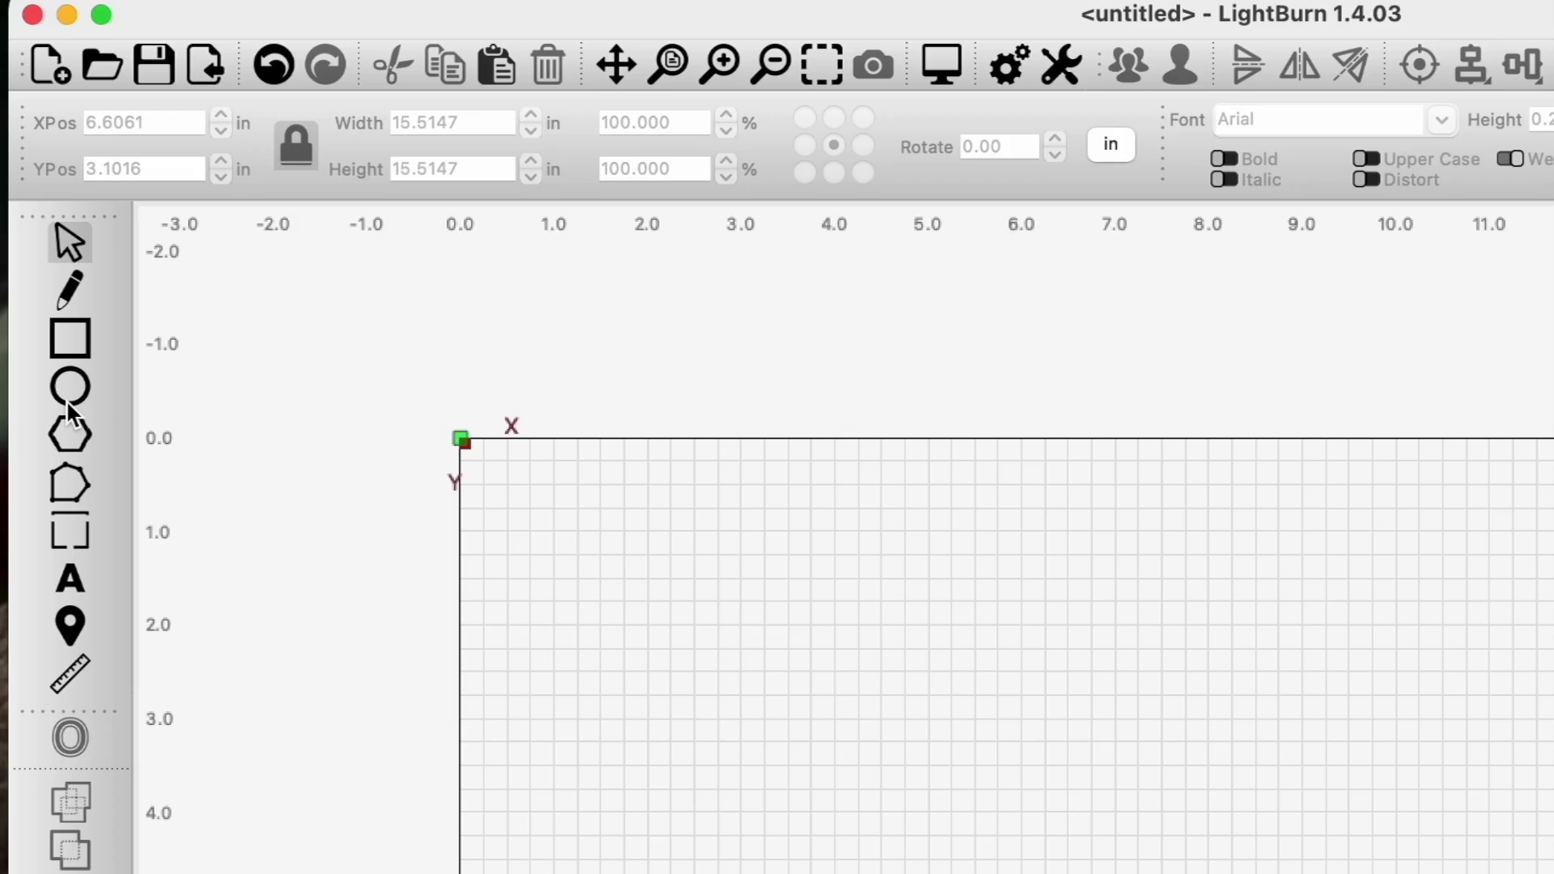
# Step: Draw a 3 × 3 in circle and set its layer mode to Line
pyautogui.press('e')
pyautogui.moveTo(600, 512); pyautogui.dragTo(573, 519)
pyautogui.click(259, 78)
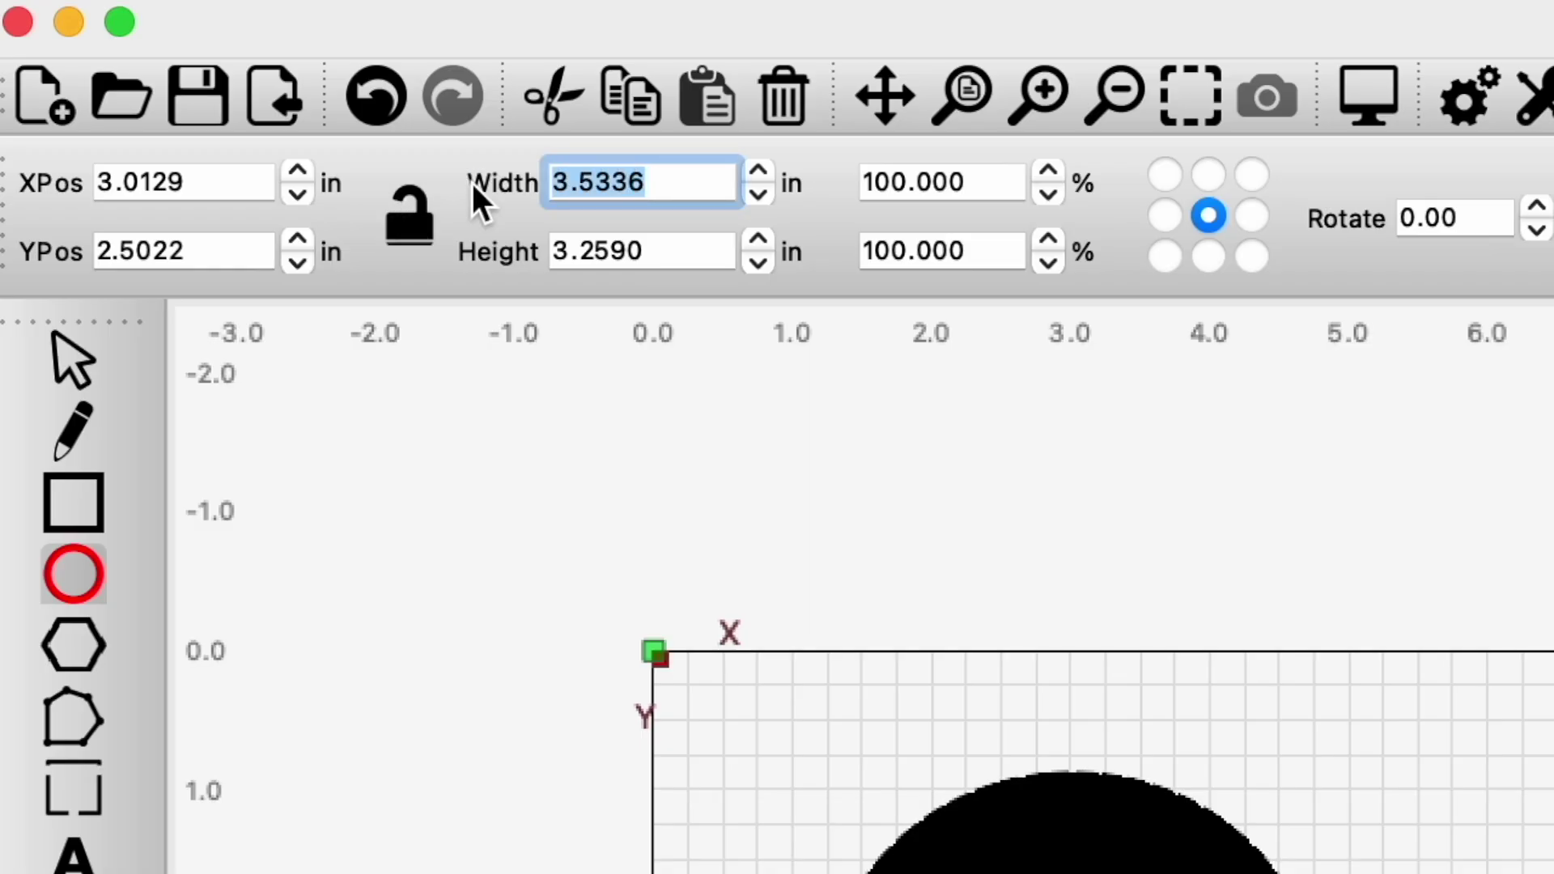
pyautogui.write('3')
pyautogui.press('Tab')
pyautogui.write('3')
pyautogui.click(1048, 308)
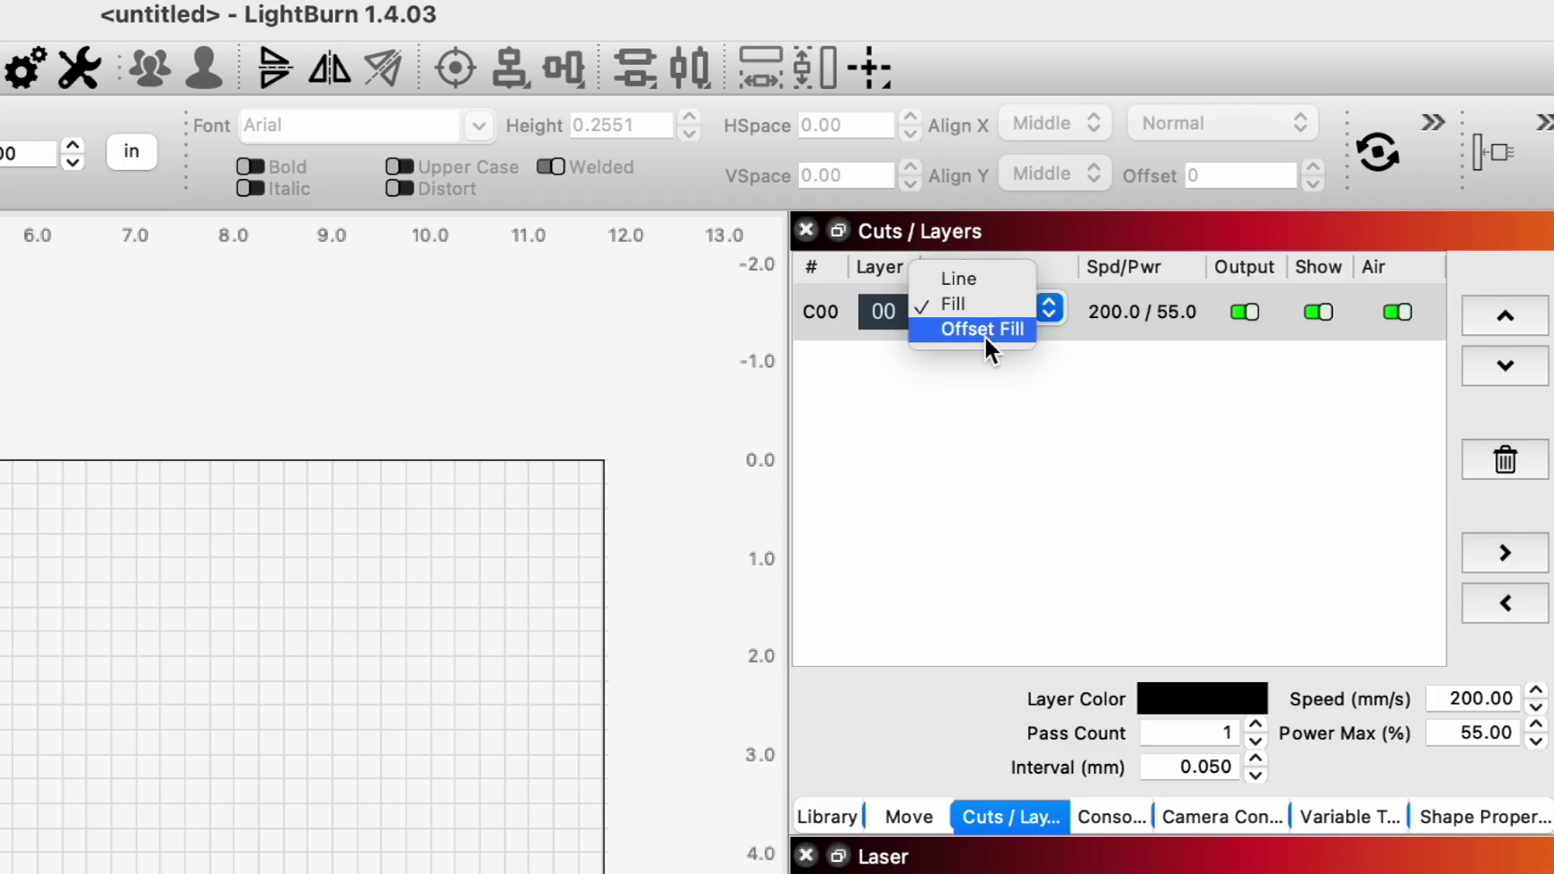
pyautogui.click(954, 278)
# Step: Draw a small rectangular hanger tab overlapping the circle's top and select both shapes
pyautogui.press('r')
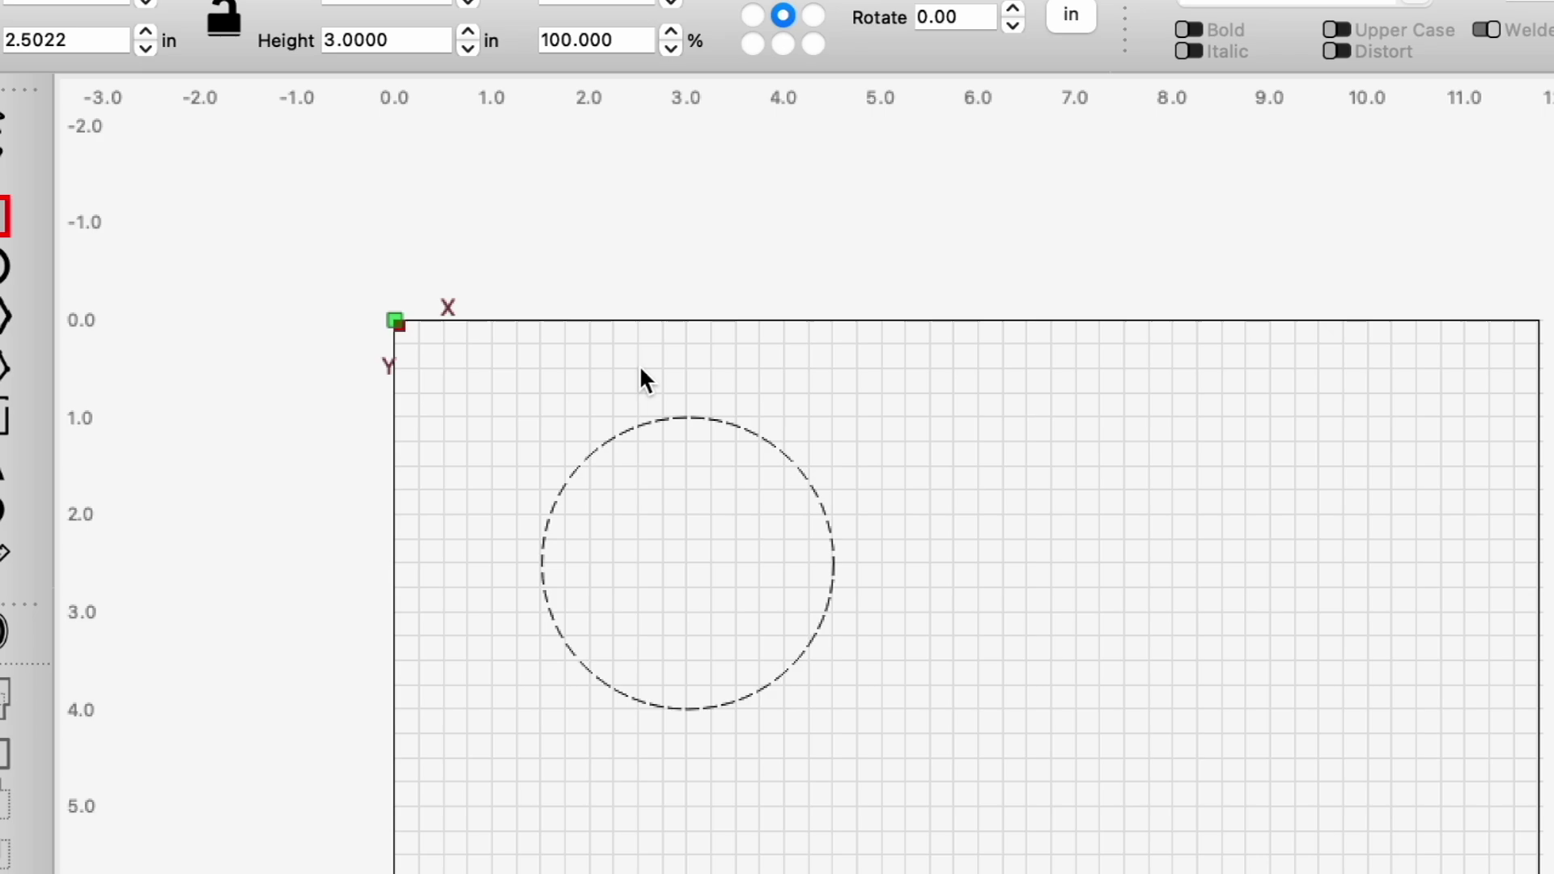
pyautogui.moveTo(606, 301); pyautogui.dragTo(654, 344)
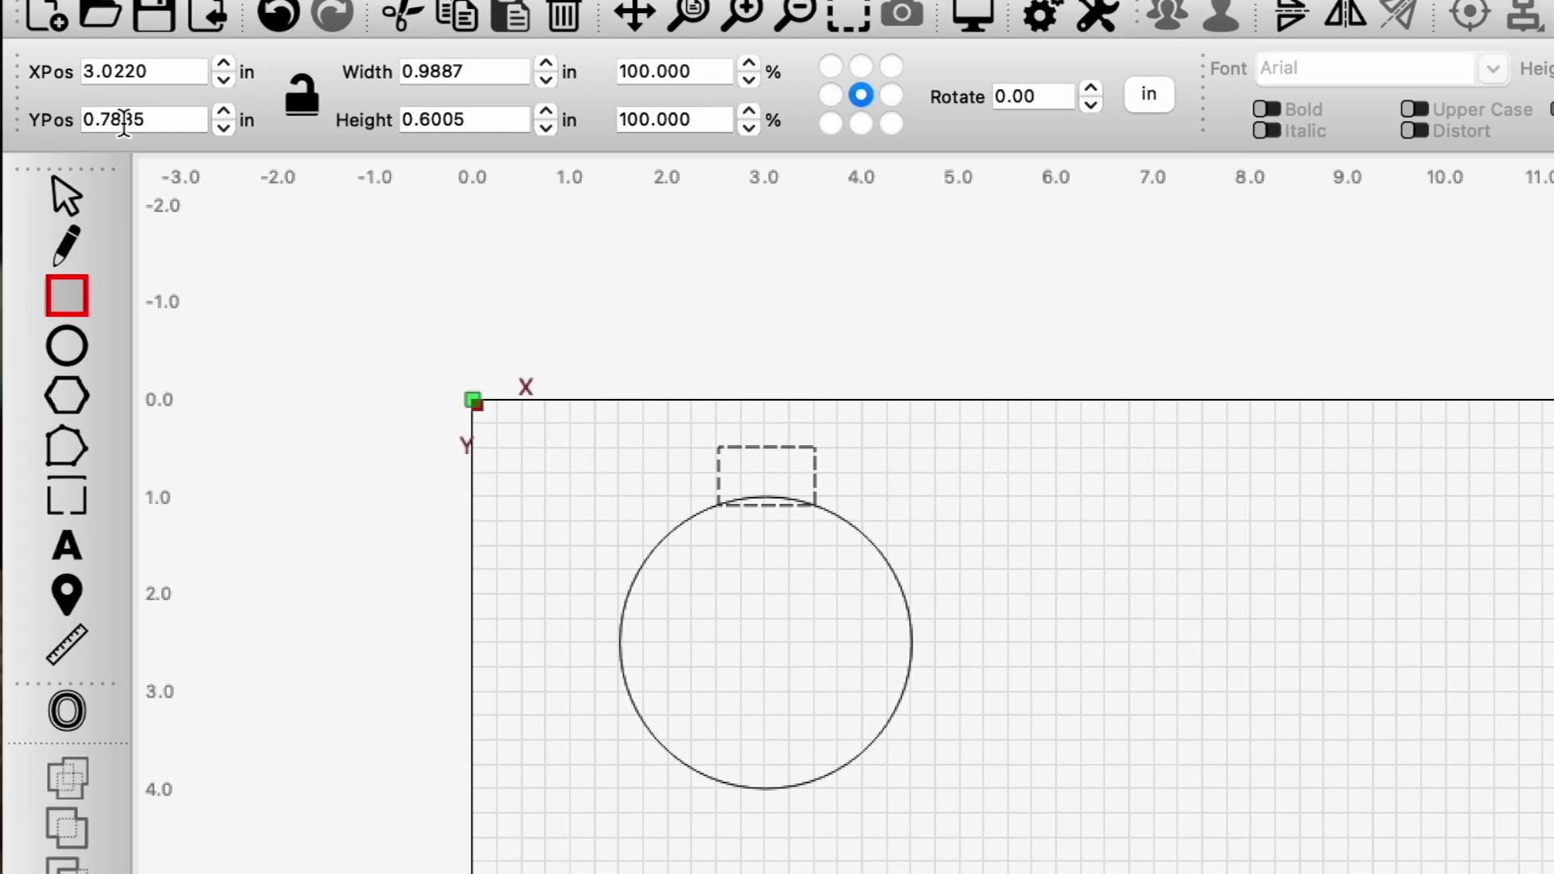
pyautogui.click(66, 147)
pyautogui.moveTo(704, 391); pyautogui.dragTo(704, 410)
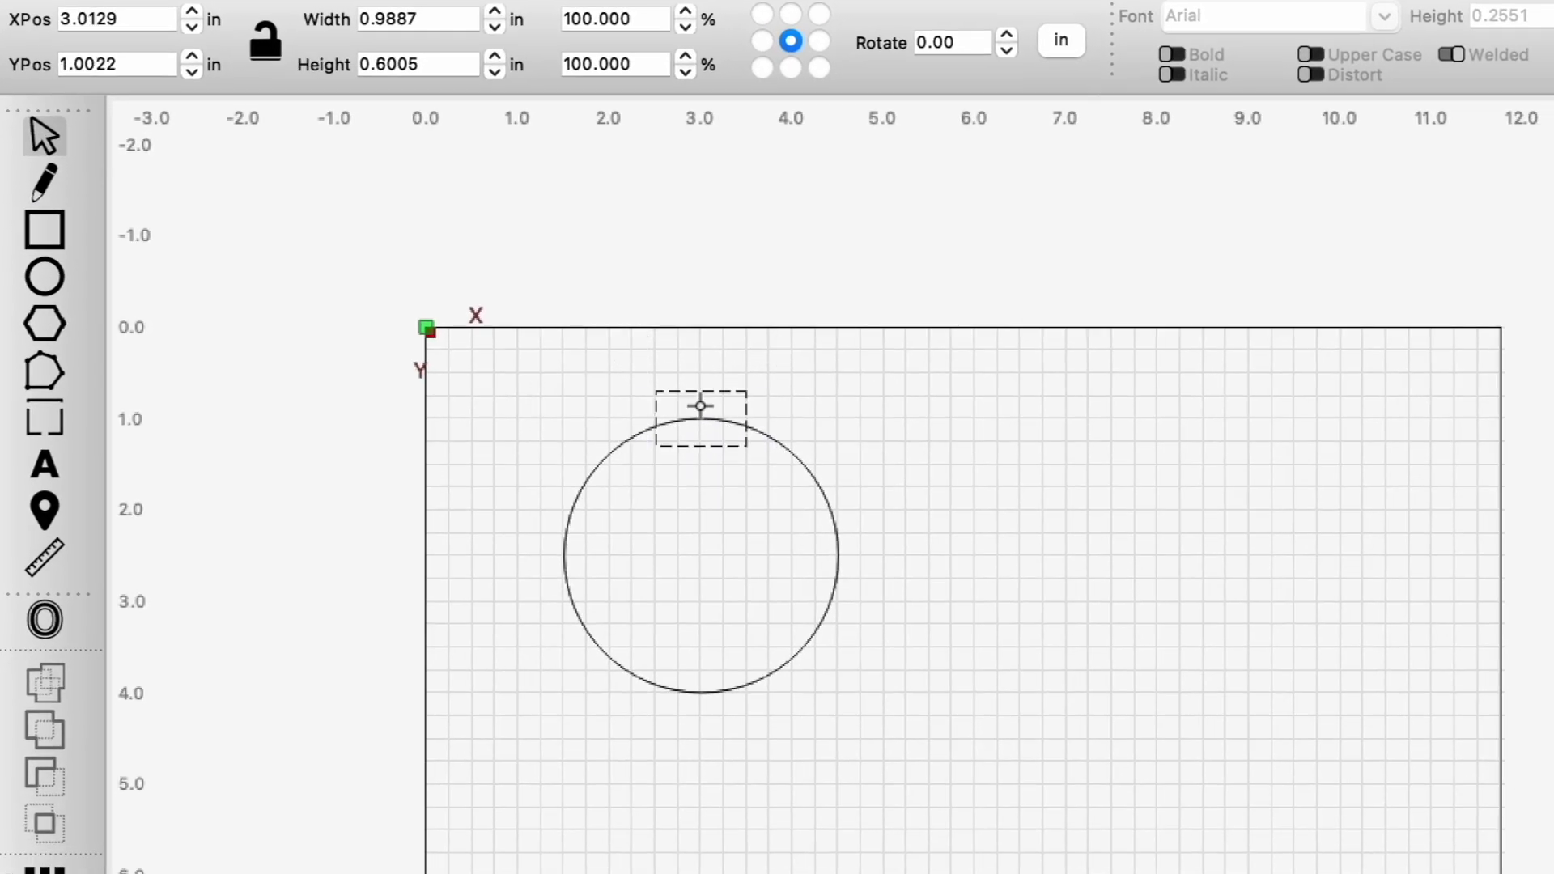
pyautogui.scroll(5, 717, 409)
pyautogui.moveTo(748, 307); pyautogui.dragTo(719, 340)
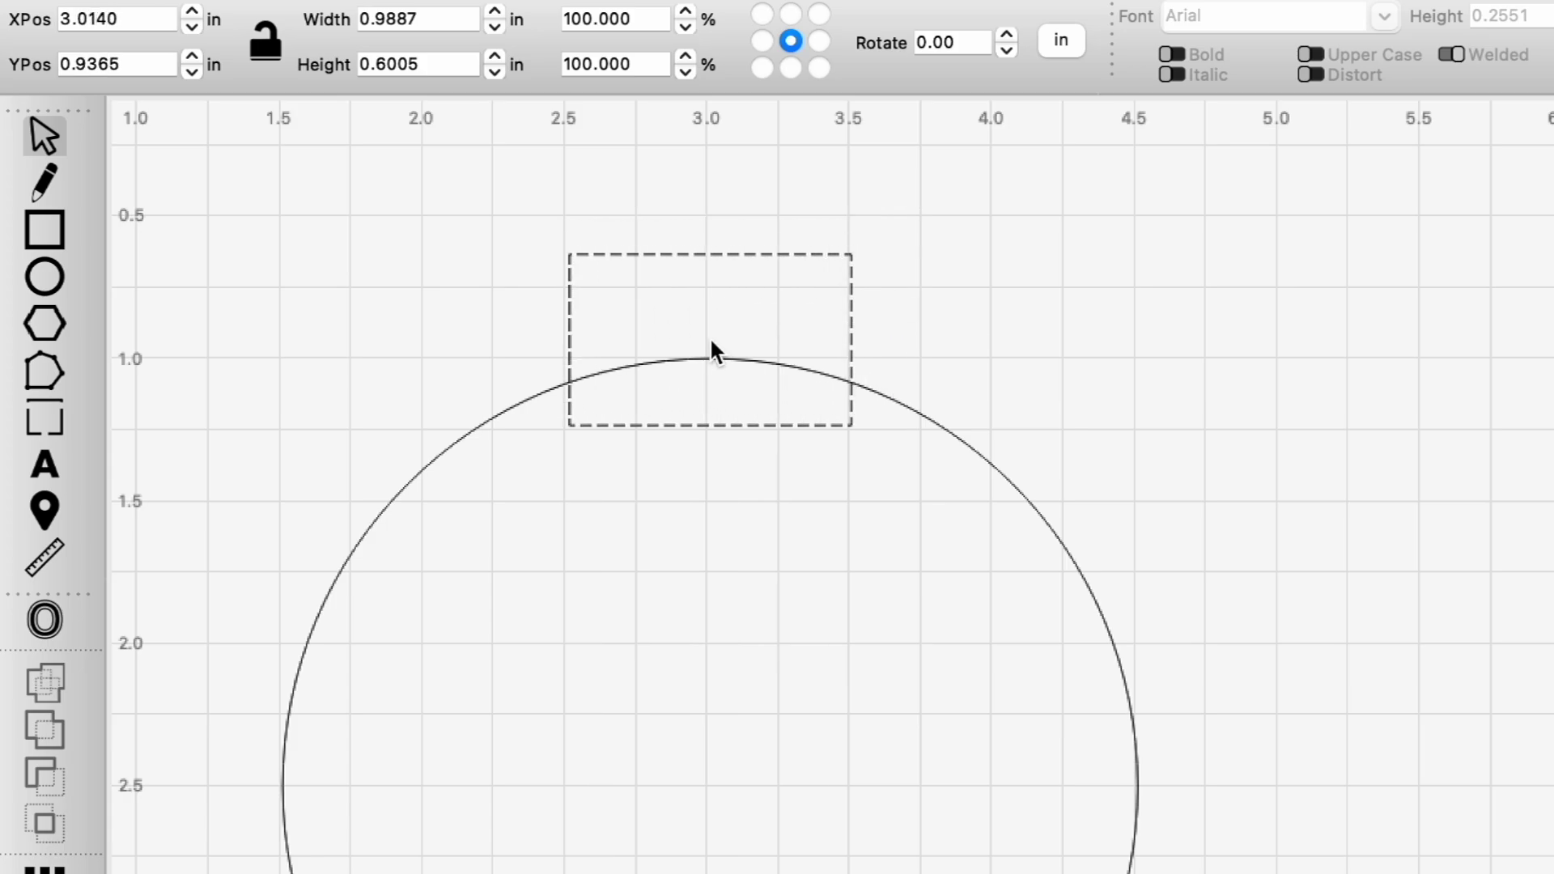
pyautogui.scroll(-4, 713, 350)
pyautogui.moveTo(410, 243); pyautogui.dragTo(756, 614)
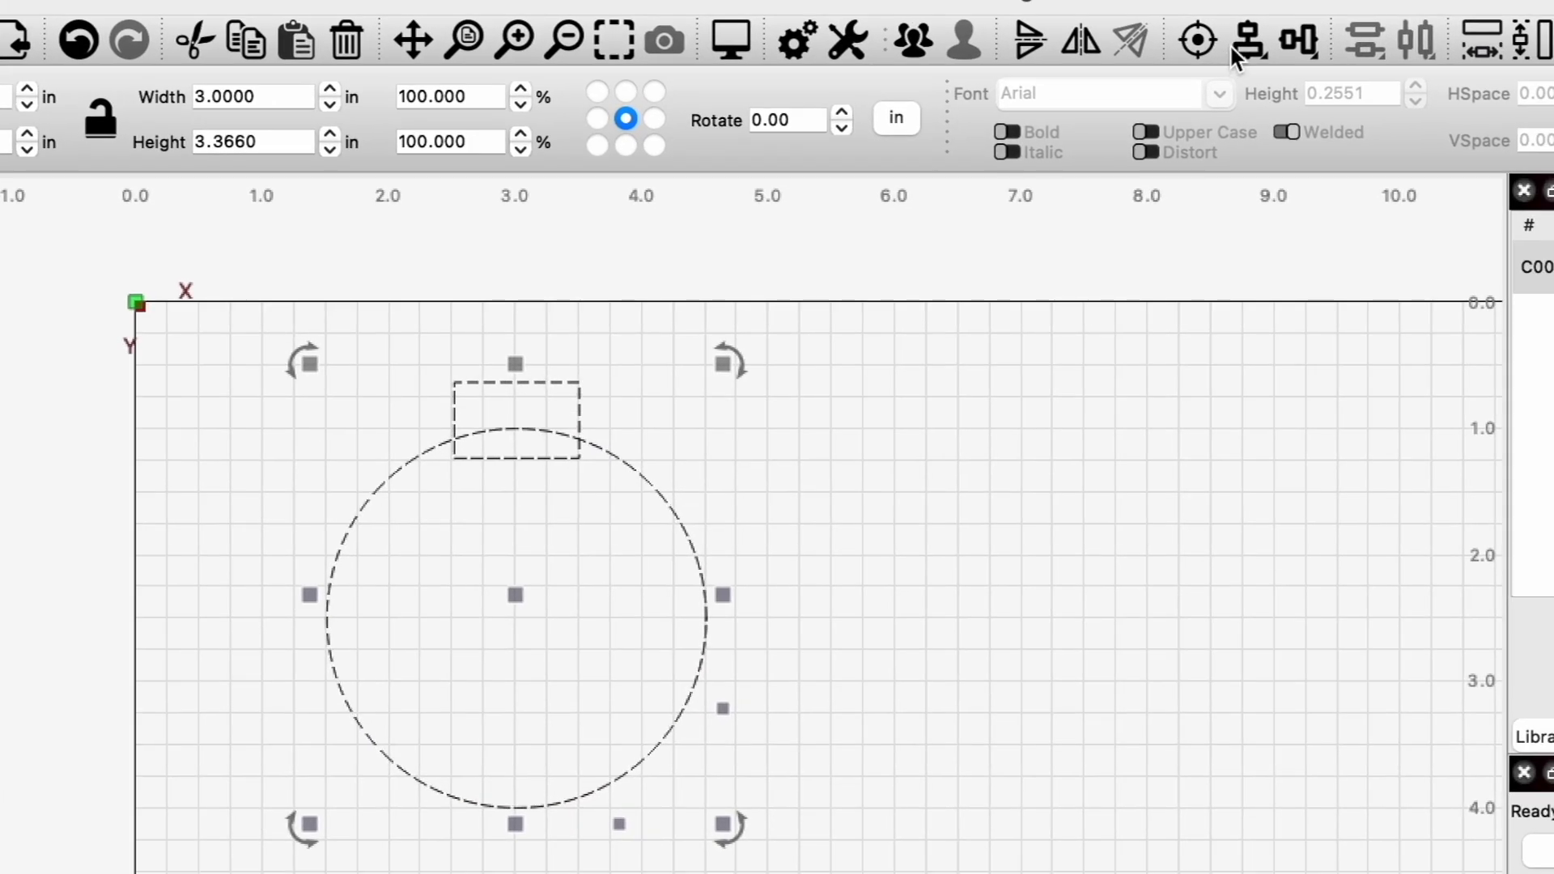
# Step: Centre the tab on the circle and give its corners a 0.2 radius
pyautogui.click(1248, 37)
pyautogui.click(1352, 96)
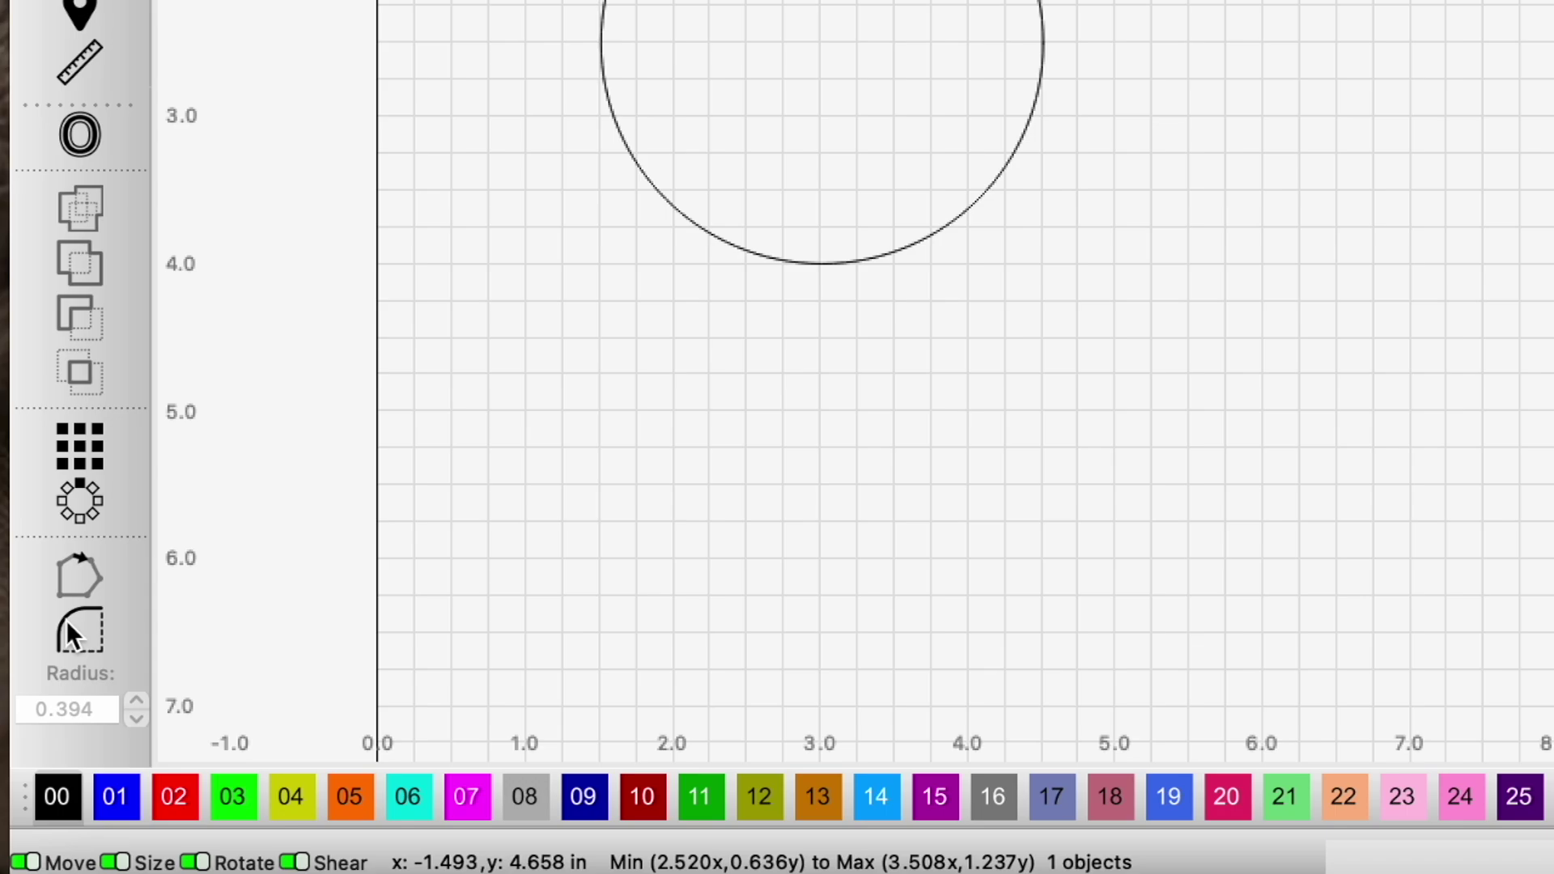
pyautogui.doubleClick(65, 709)
pyautogui.write('0.2')
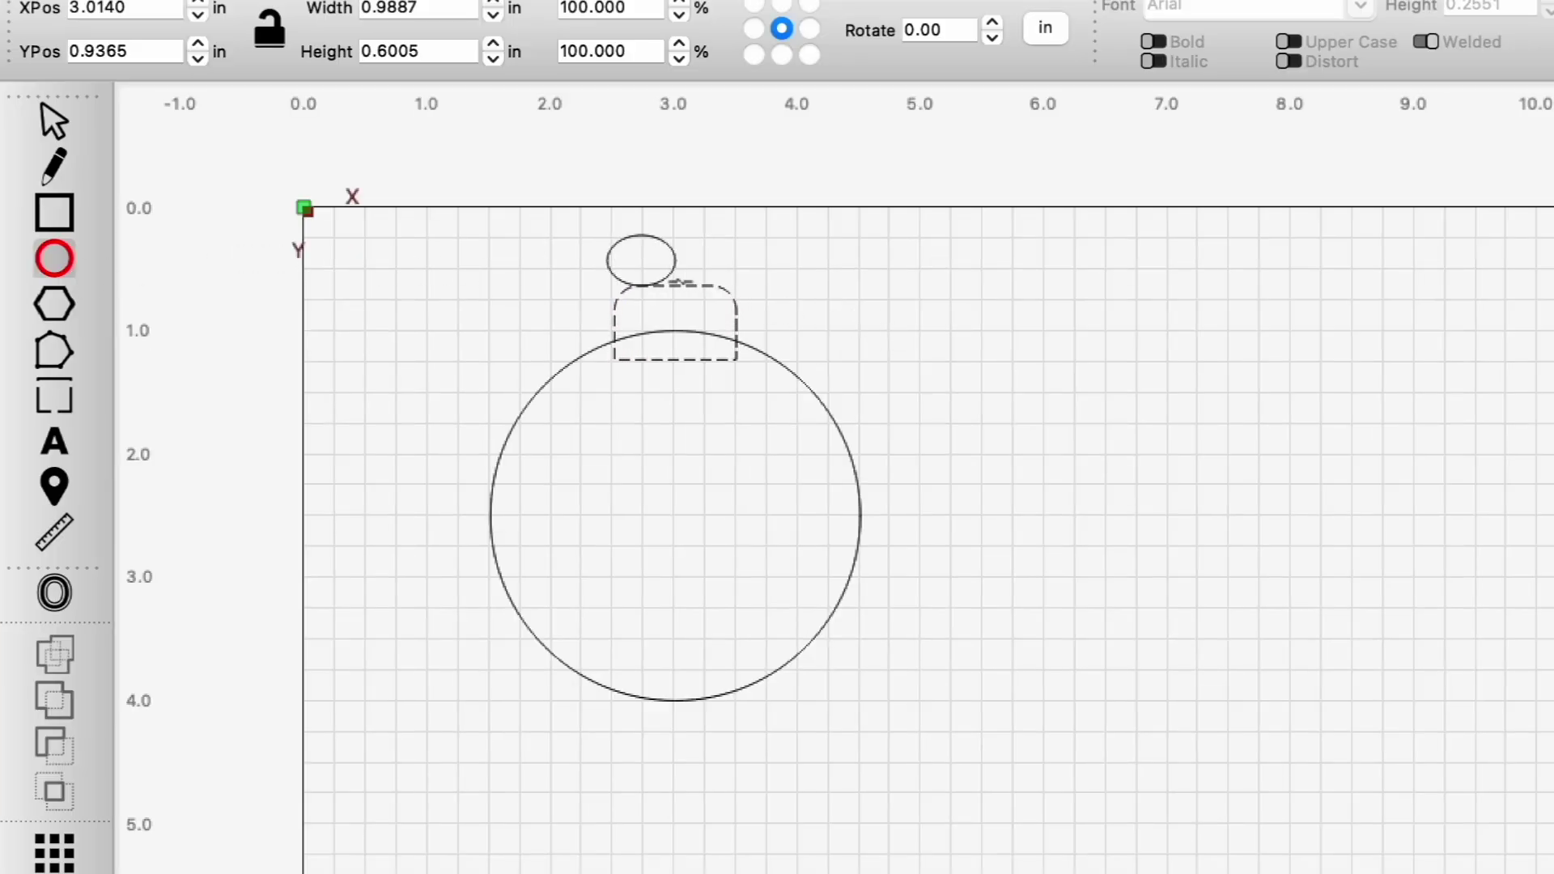
# Step: Resize the small top circle to 0.6 × 0.6 in over the tab's centre
pyautogui.click(641, 301)
pyautogui.doubleClick(380, 8)
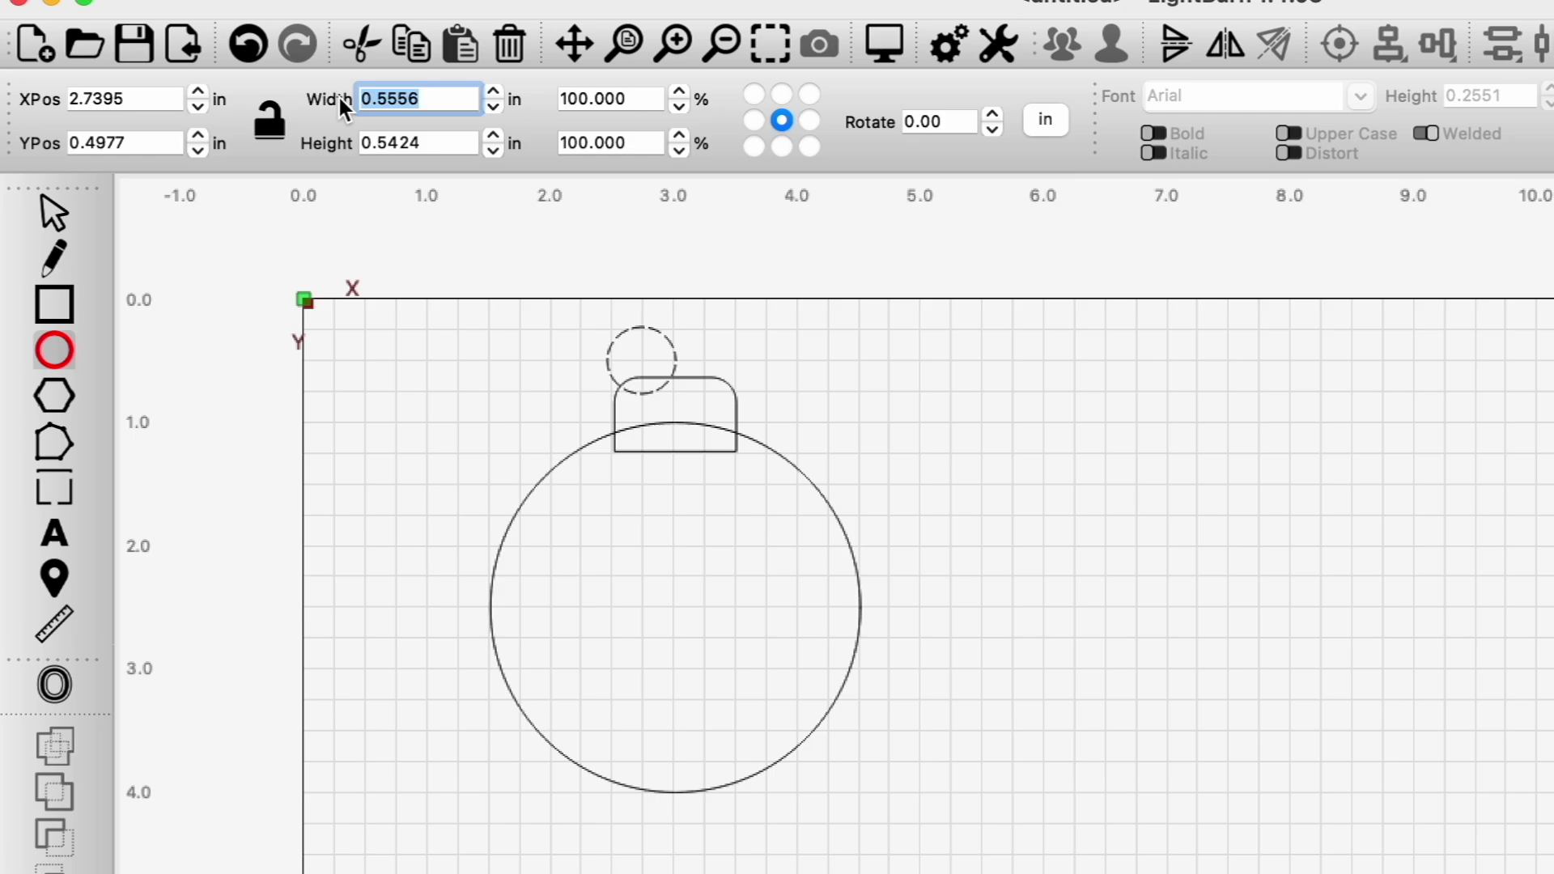
pyautogui.write('.6')
pyautogui.press('Tab')
pyautogui.write('.6')
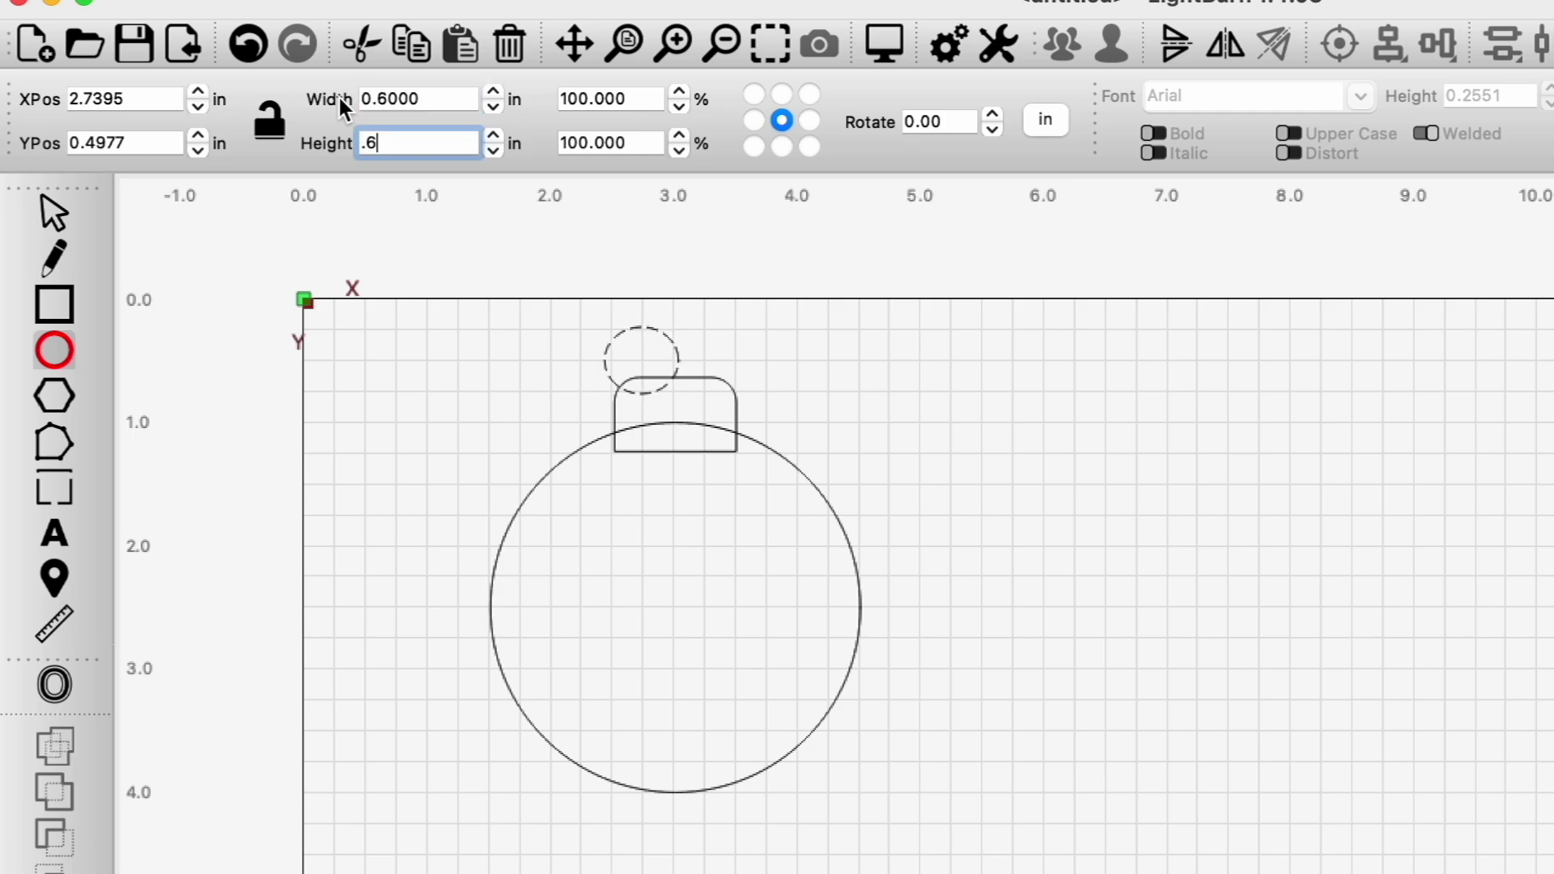
pyautogui.click(54, 212)
pyautogui.moveTo(643, 367); pyautogui.dragTo(670, 364)
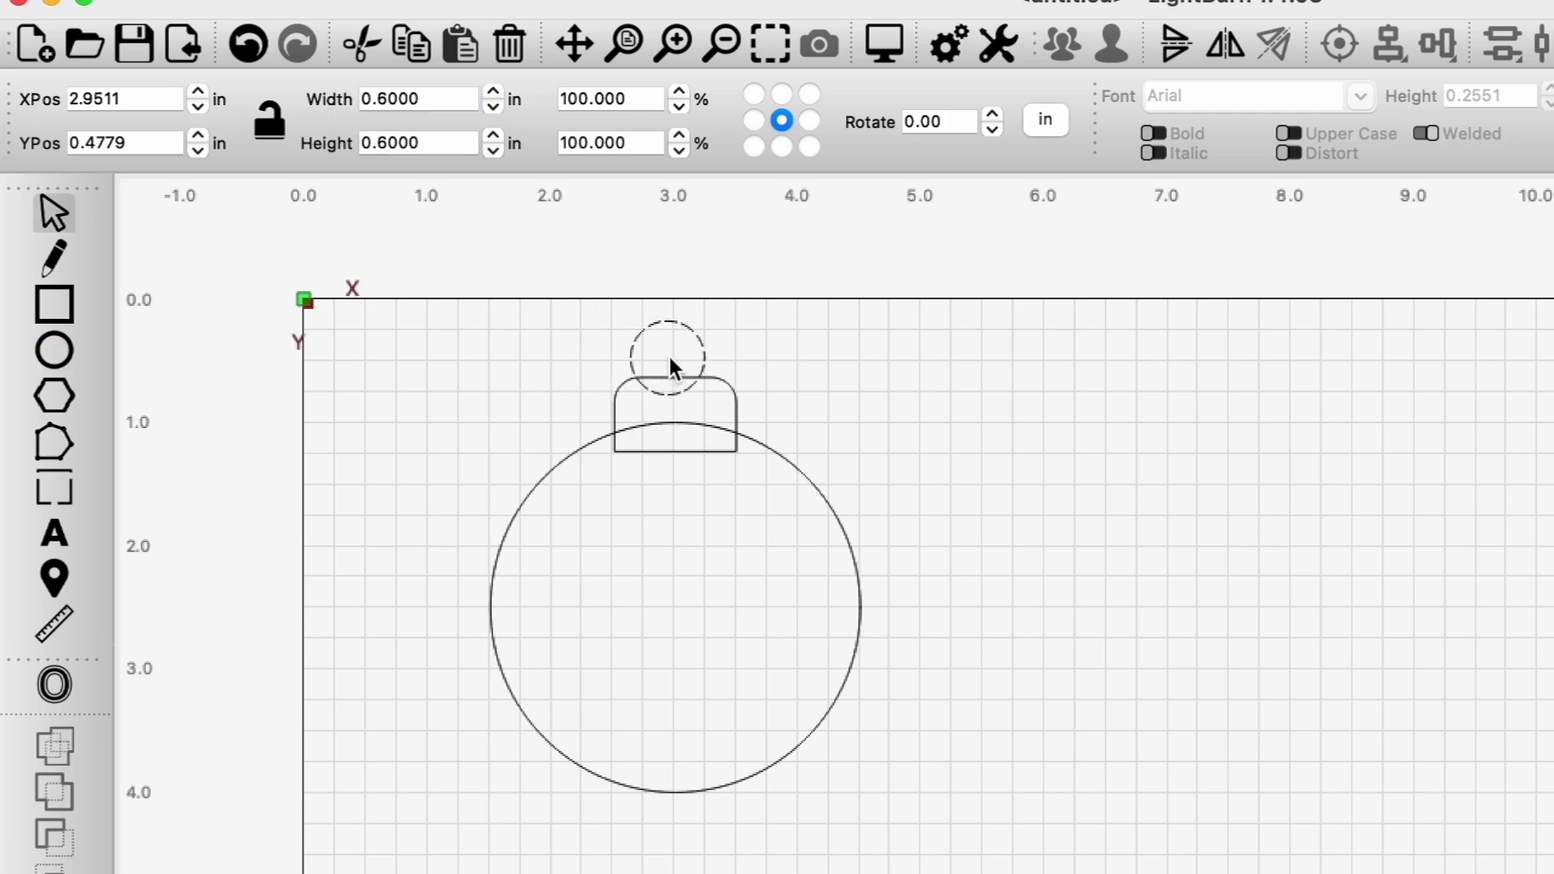
# Step: Add a 0.3 × 0.3 in circle on top of the tab as the hanging hole
pyautogui.press('e')
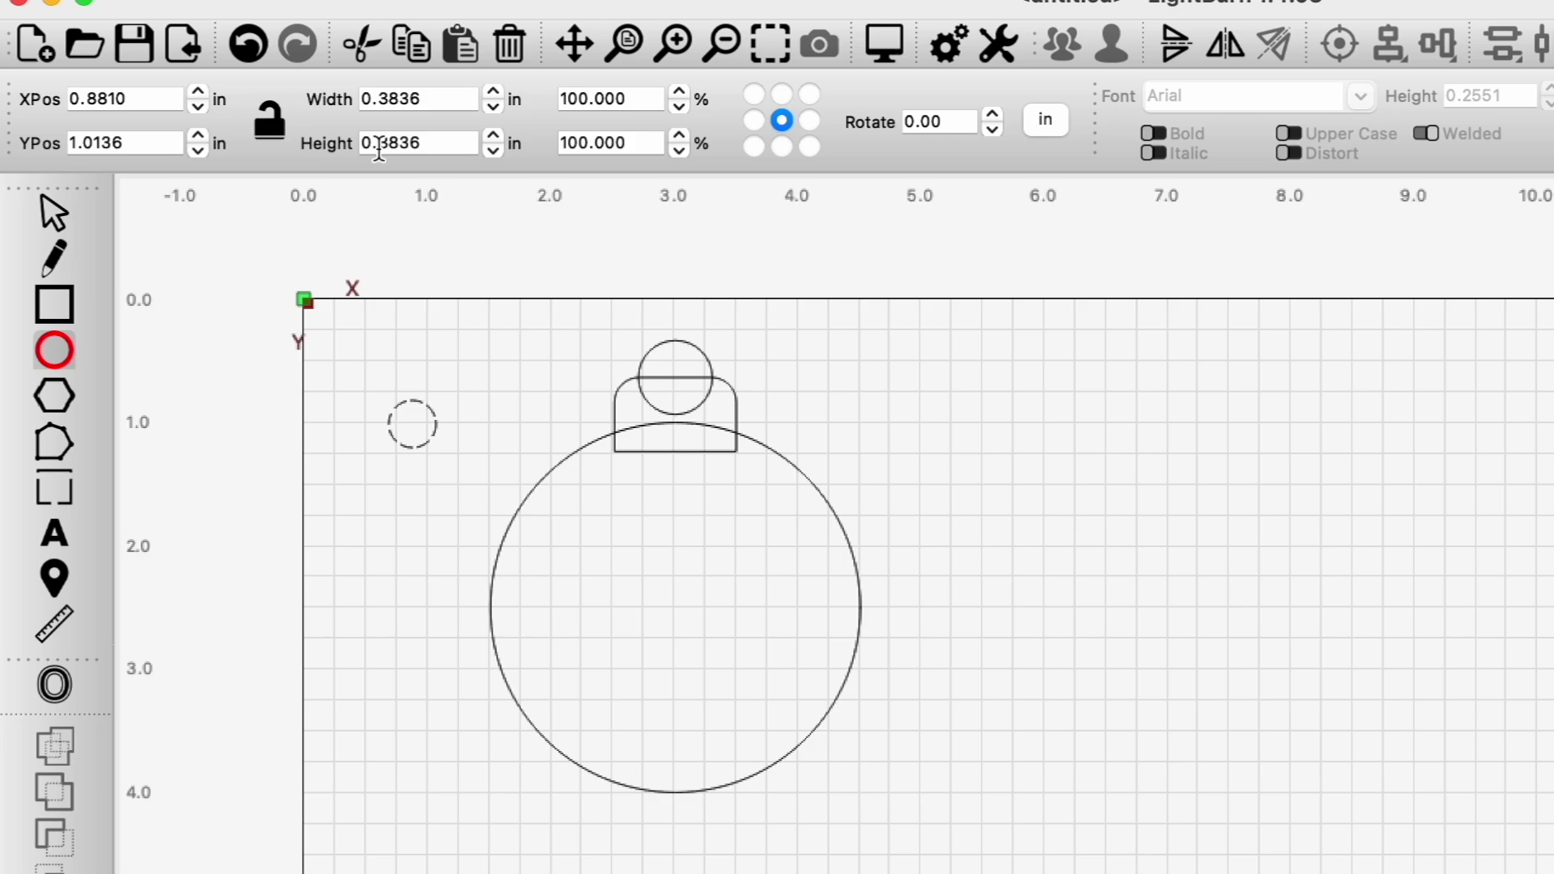
pyautogui.write('.3')
pyautogui.press('Tab')
pyautogui.write('.3')
pyautogui.press('Return')
pyautogui.press('Escape')
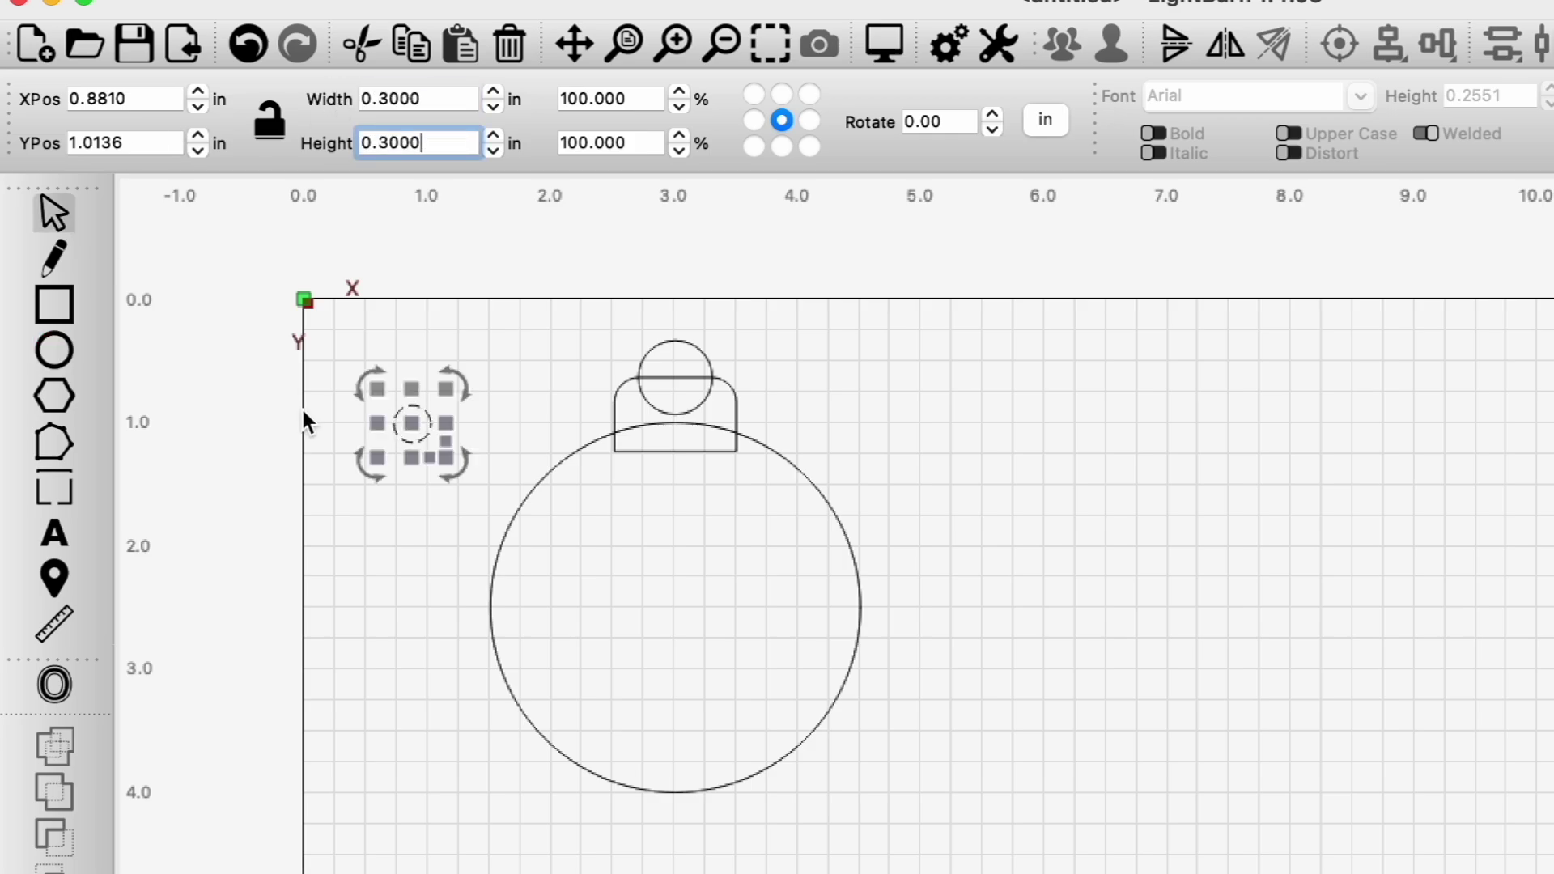
pyautogui.moveTo(413, 421); pyautogui.dragTo(639, 374)
# Step: Centre all shapes on a common vertical line and weld the tab to the big circle
pyautogui.press('super+a')
pyautogui.scroll(3, 676, 486)
pyautogui.click(885, 72)
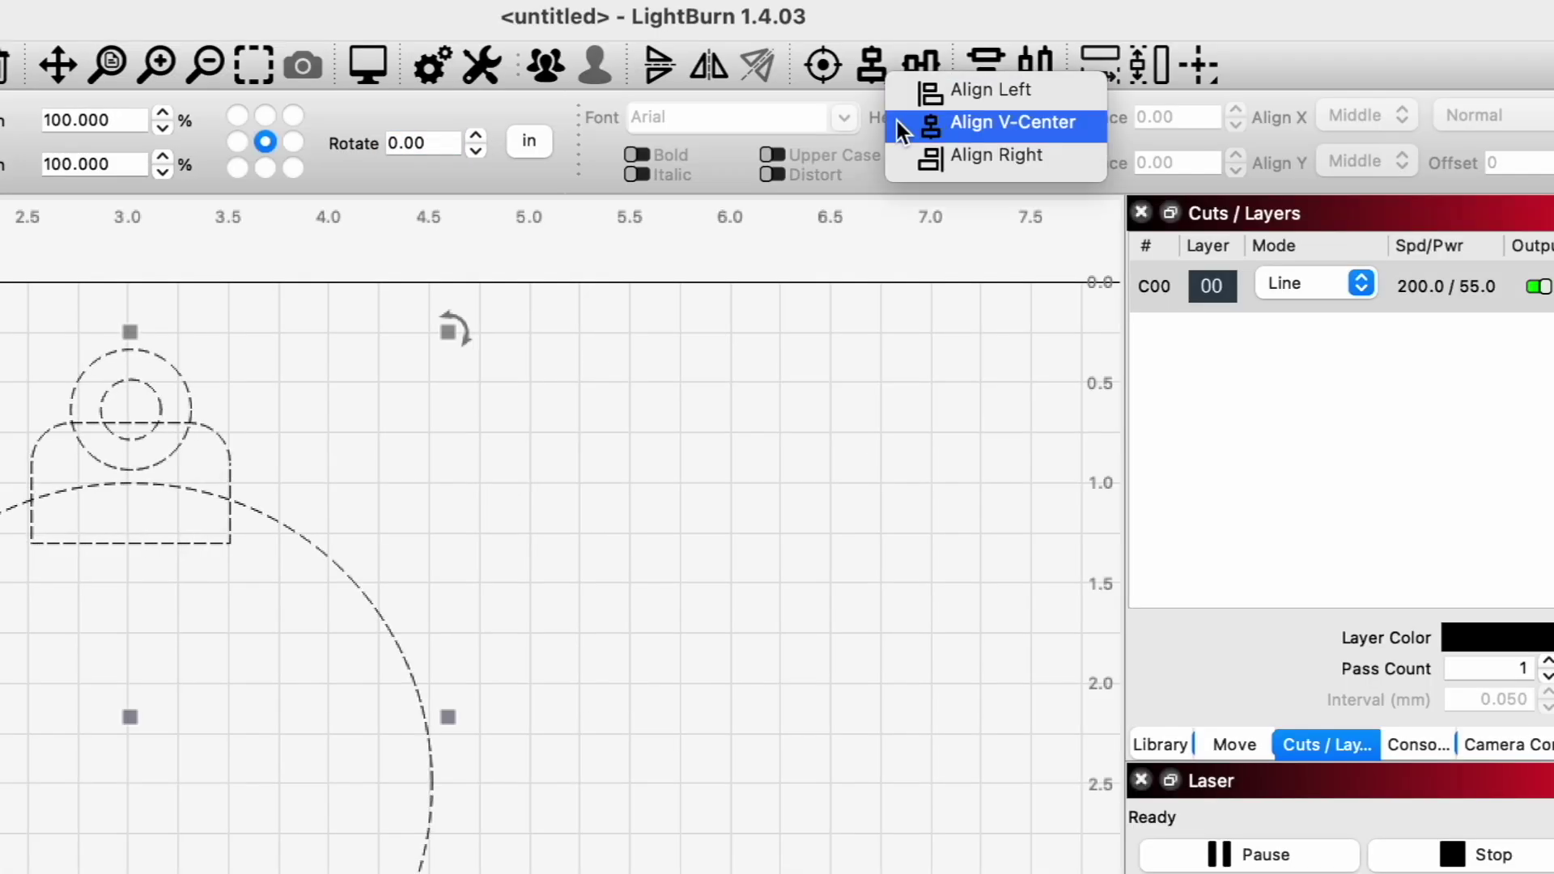
pyautogui.click(979, 115)
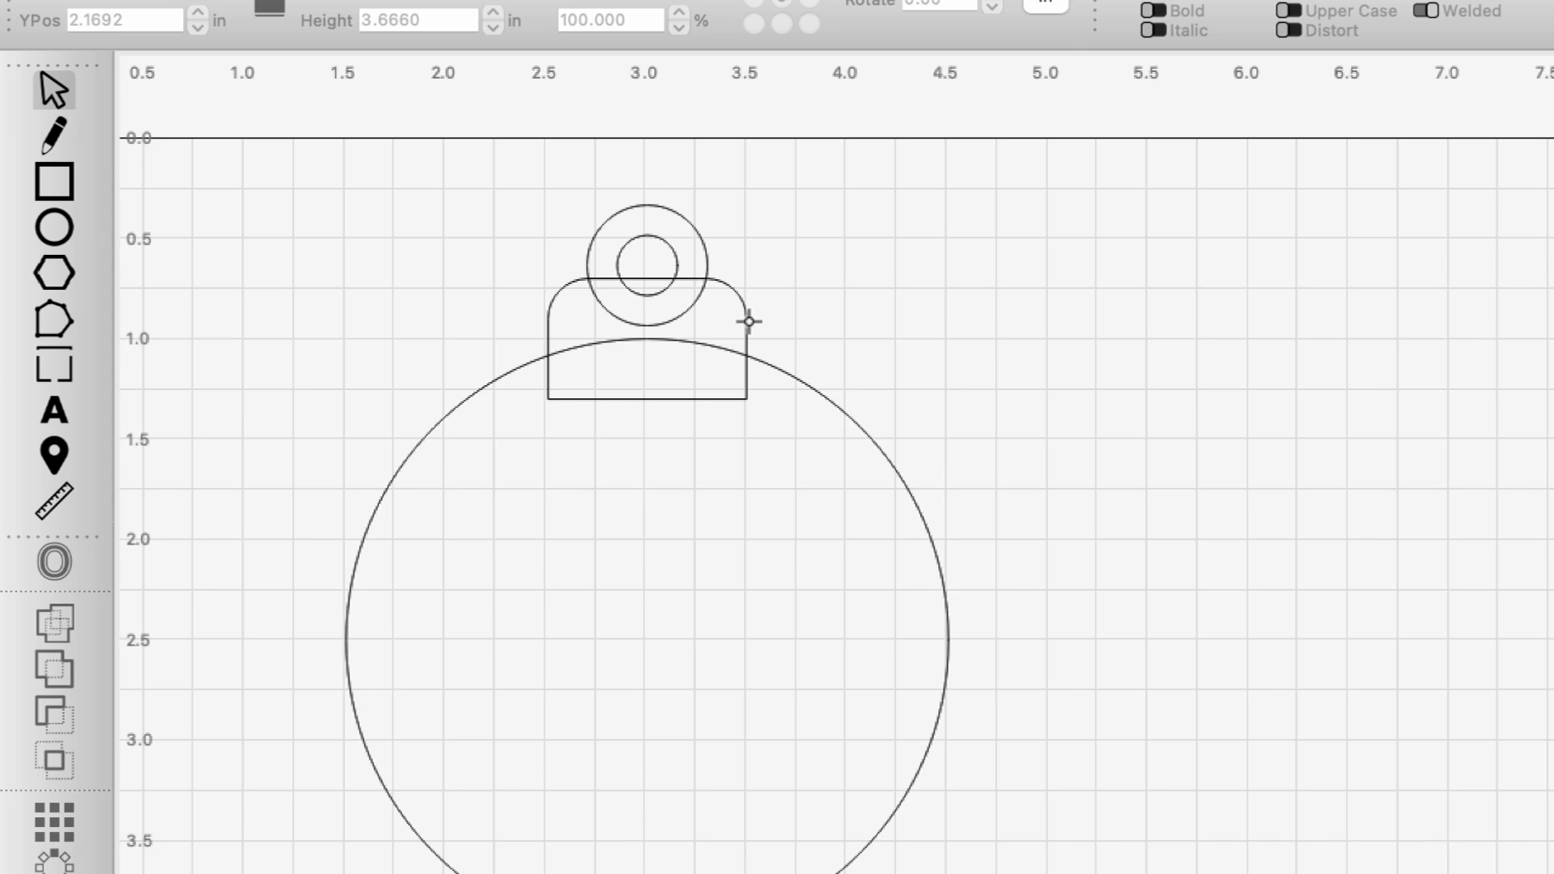
pyautogui.click(748, 321)
pyautogui.keyDown('shift'); pyautogui.click(836, 405); pyautogui.keyUp('shift')
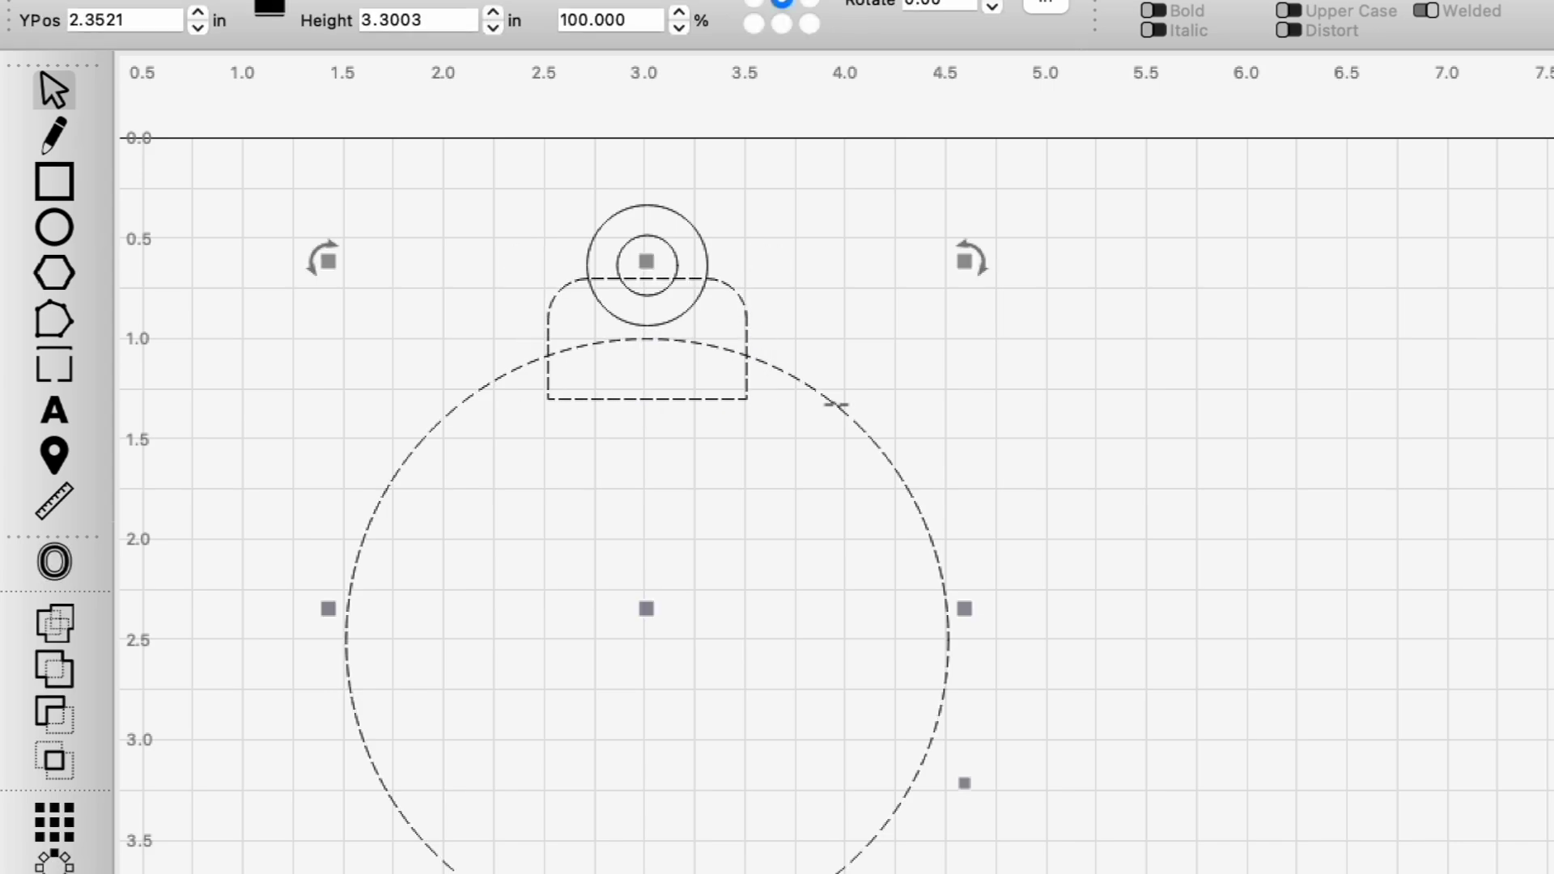
pyautogui.click(54, 623)
# Step: Weld all remaining bauble shapes into a single outline with Alt+W
pyautogui.click(677, 265)
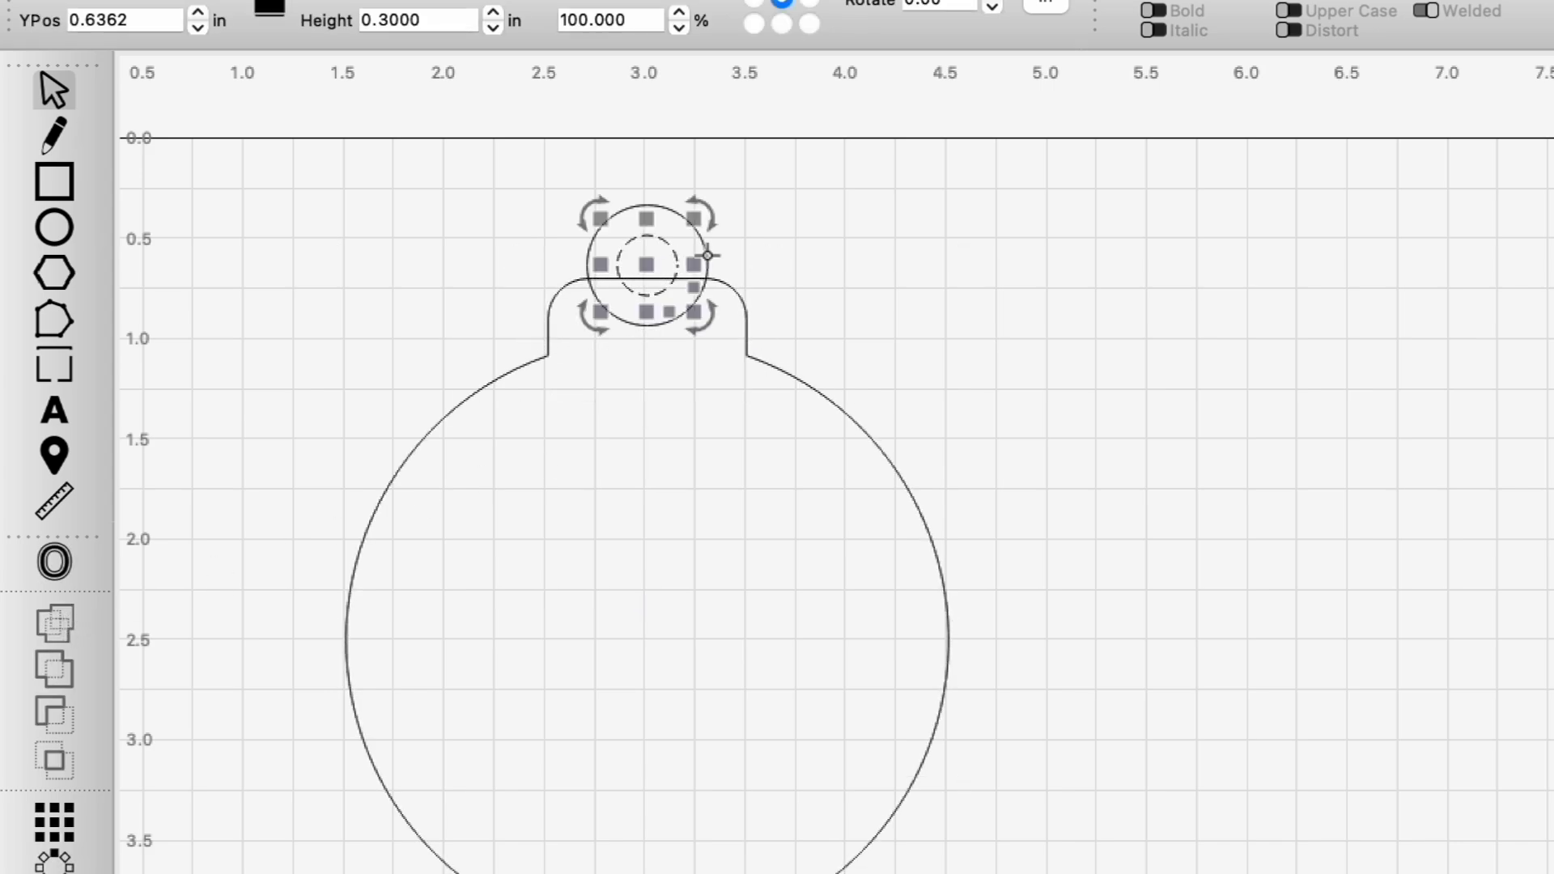
pyautogui.keyDown('shift'); pyautogui.click(706, 251); pyautogui.keyUp('shift')
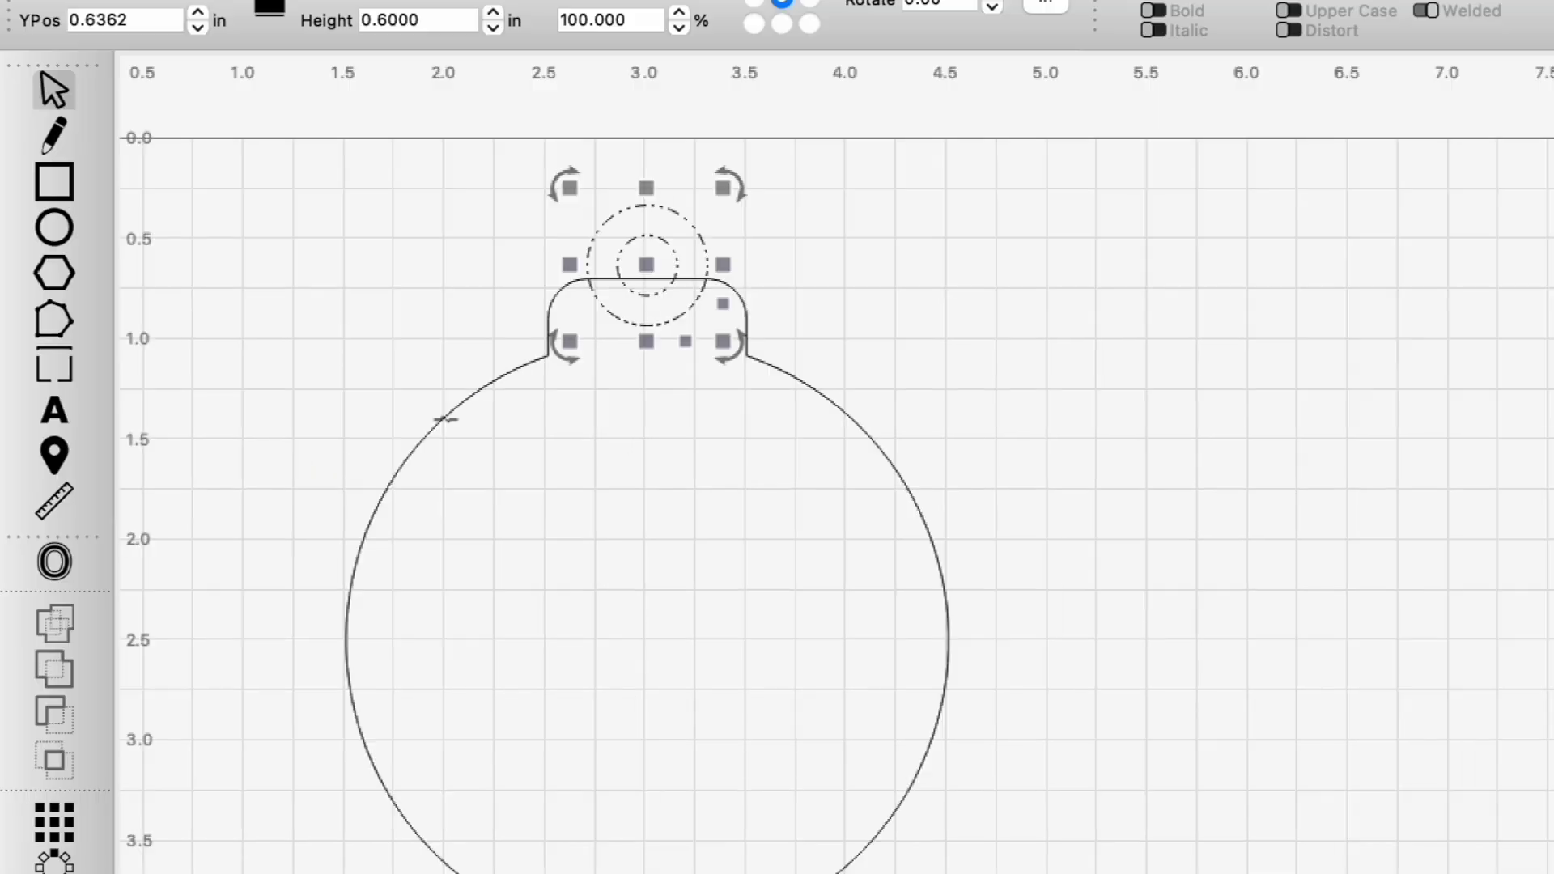
pyautogui.press('super+a')
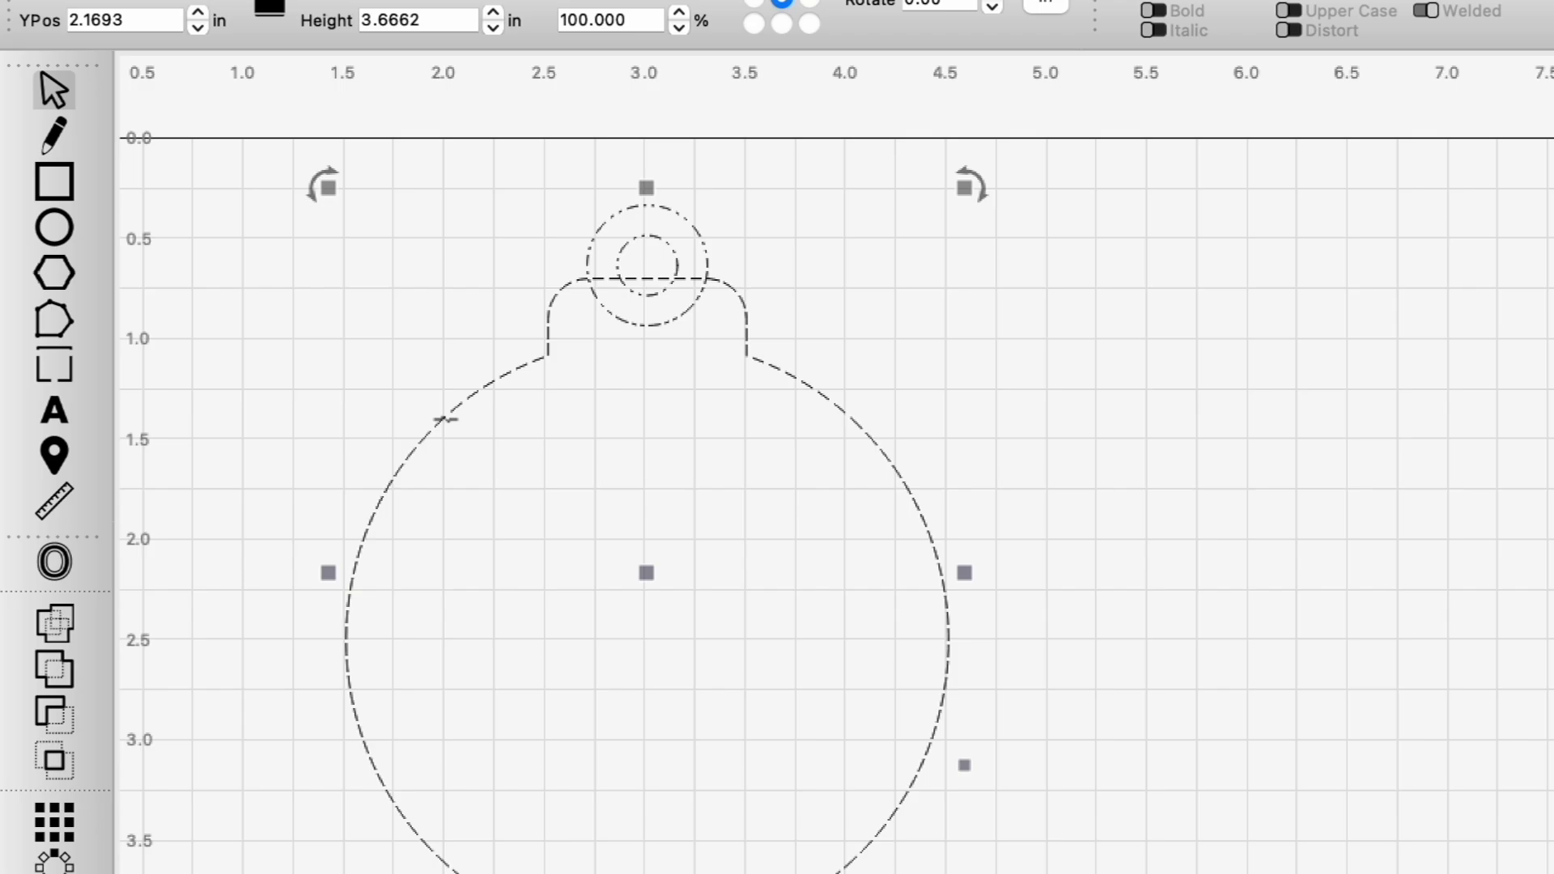
pyautogui.hotkey('alt', 'w')
pyautogui.click(474, 534)
pyautogui.scroll(-5, 400, 417)
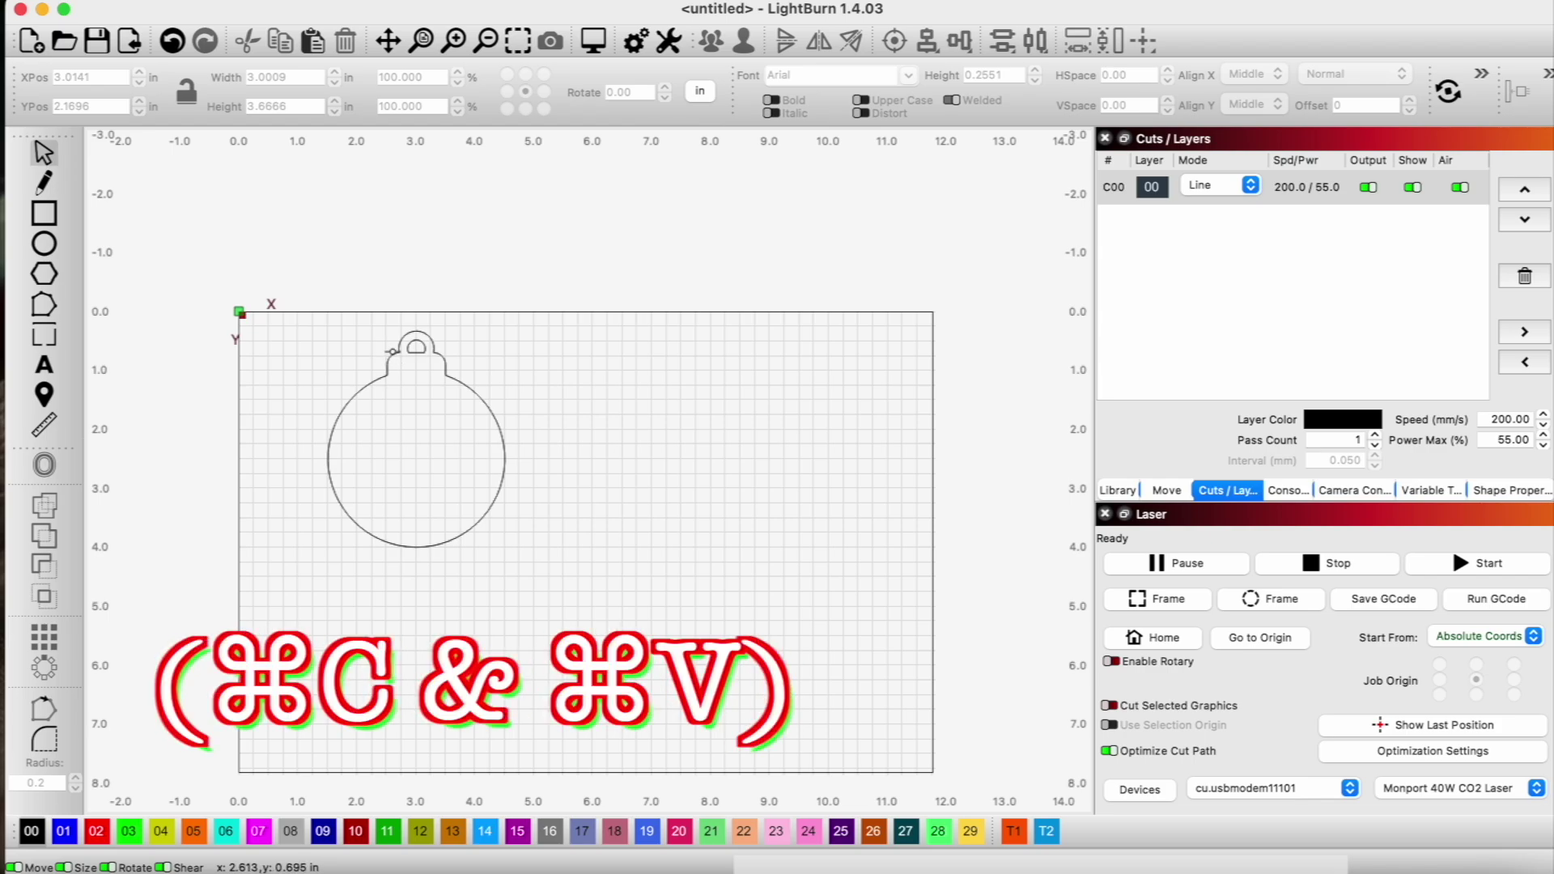
# Step: Copy the bauble and paste copies to make four ornament outlines
pyautogui.click(421, 406)
pyautogui.press('super+c')
pyautogui.press('super+v')
pyautogui.press('super+v')
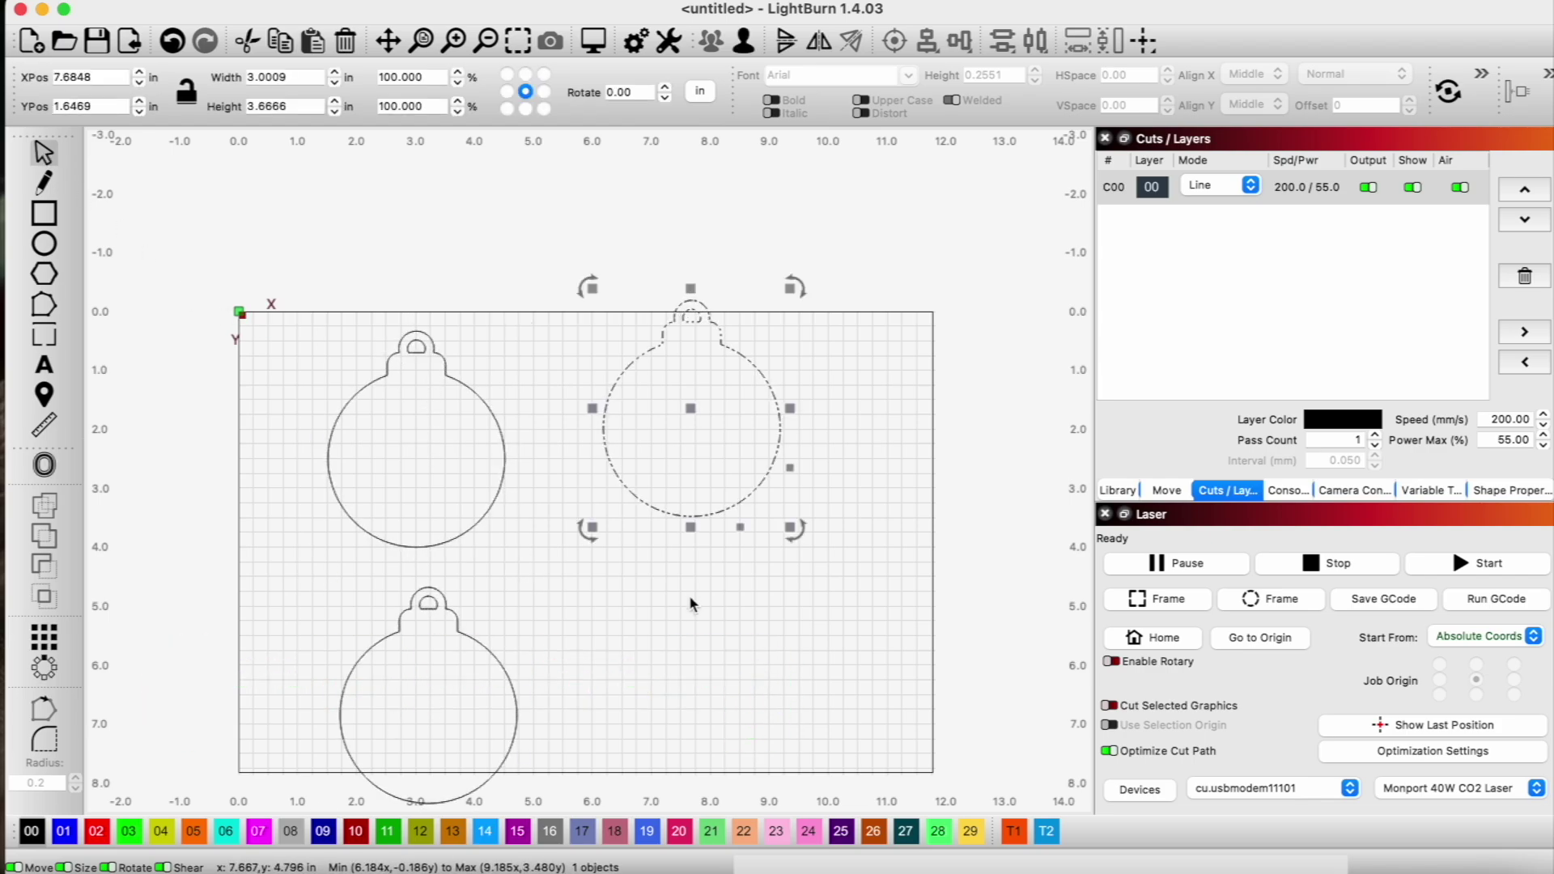
pyautogui.press('super+v')
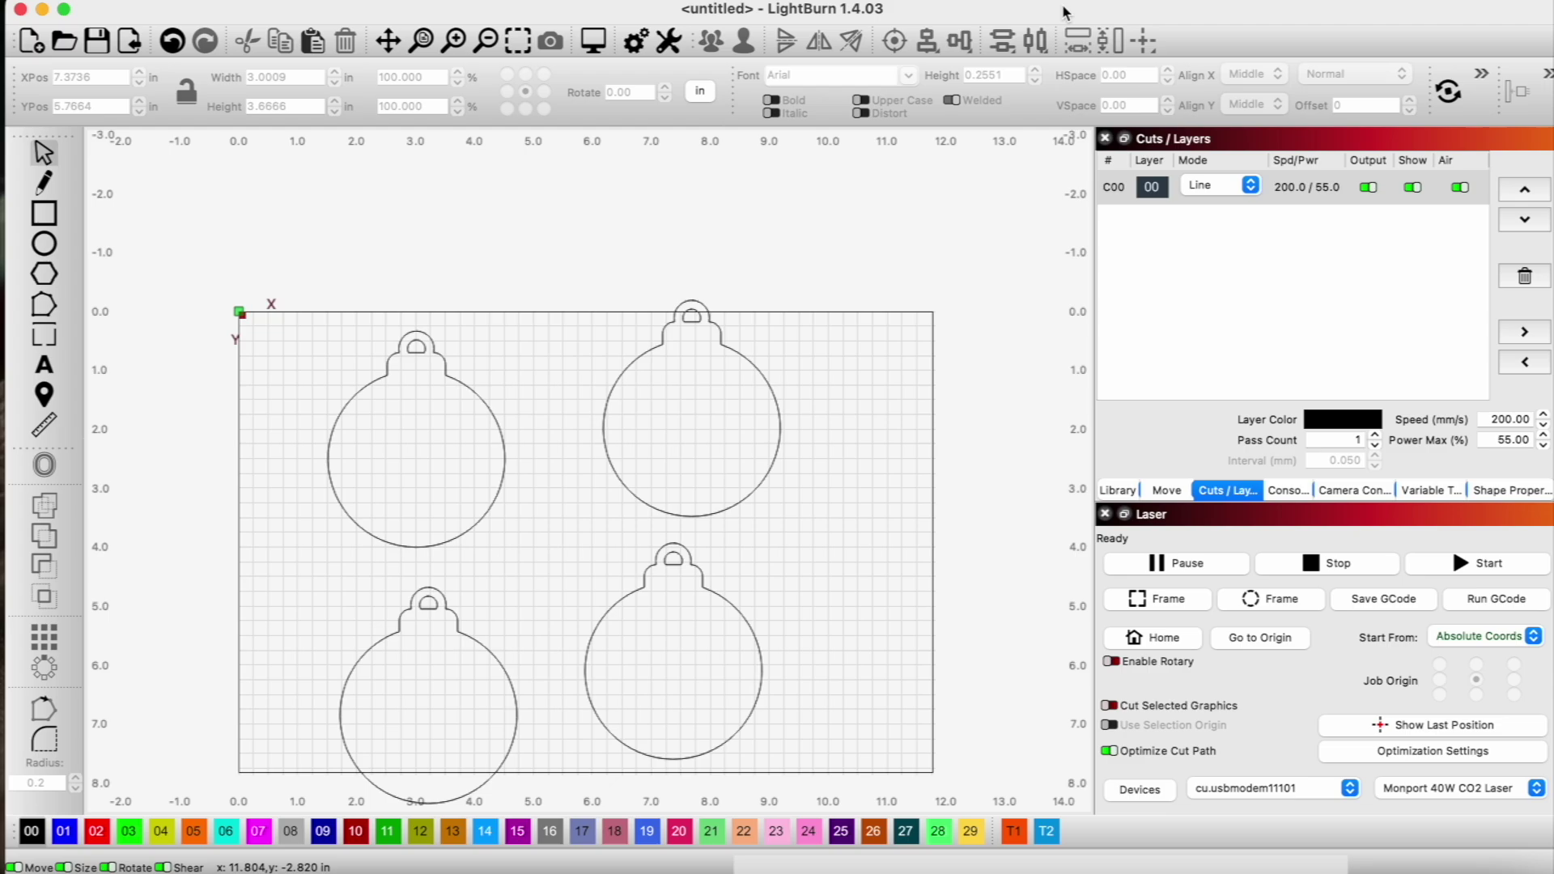
# Step: Import the forest scene image, shrink it, and place it left of the baubles
pyautogui.moveTo(1063, 12); pyautogui.dragTo(963, 19)
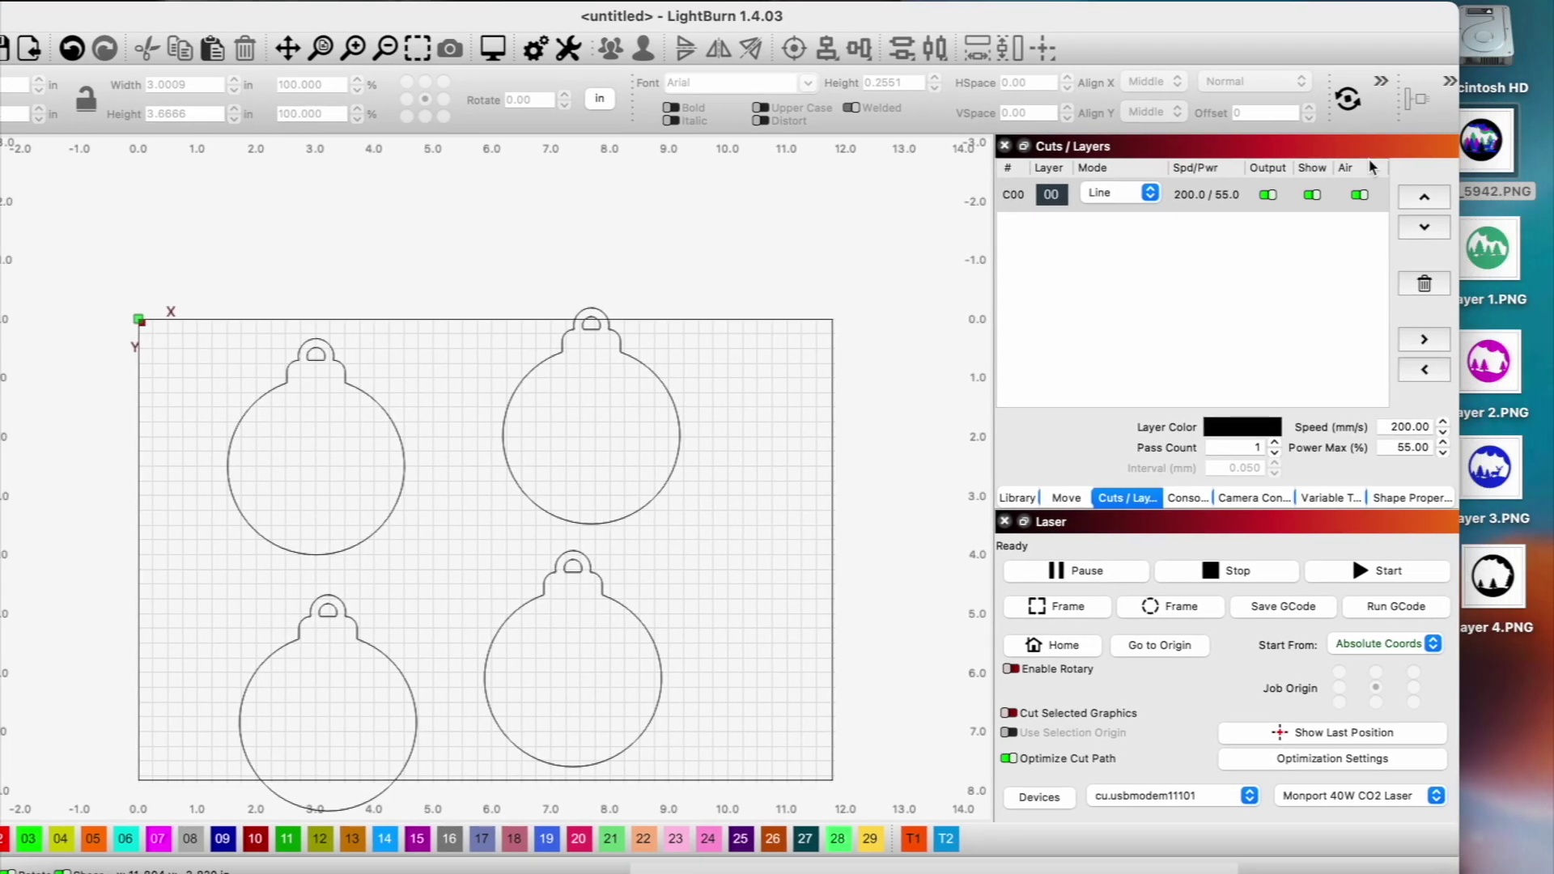
pyautogui.moveTo(1490, 247); pyautogui.dragTo(777, 461)
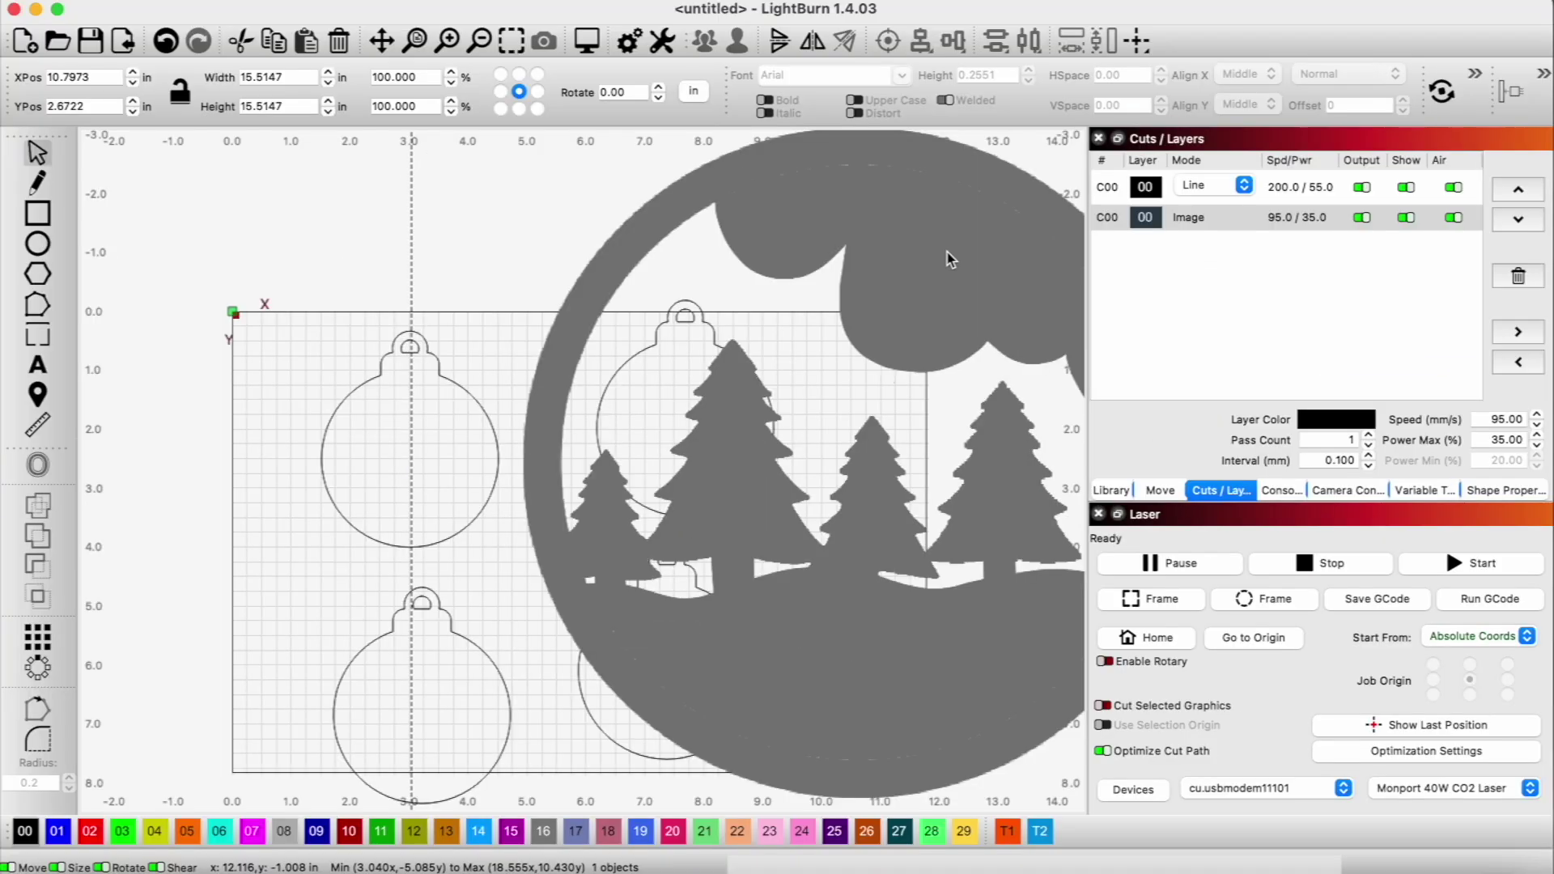
pyautogui.scroll(-3, 857, 246)
pyautogui.moveTo(860, 208); pyautogui.dragTo(598, 418)
pyautogui.moveTo(692, 424); pyautogui.dragTo(331, 338)
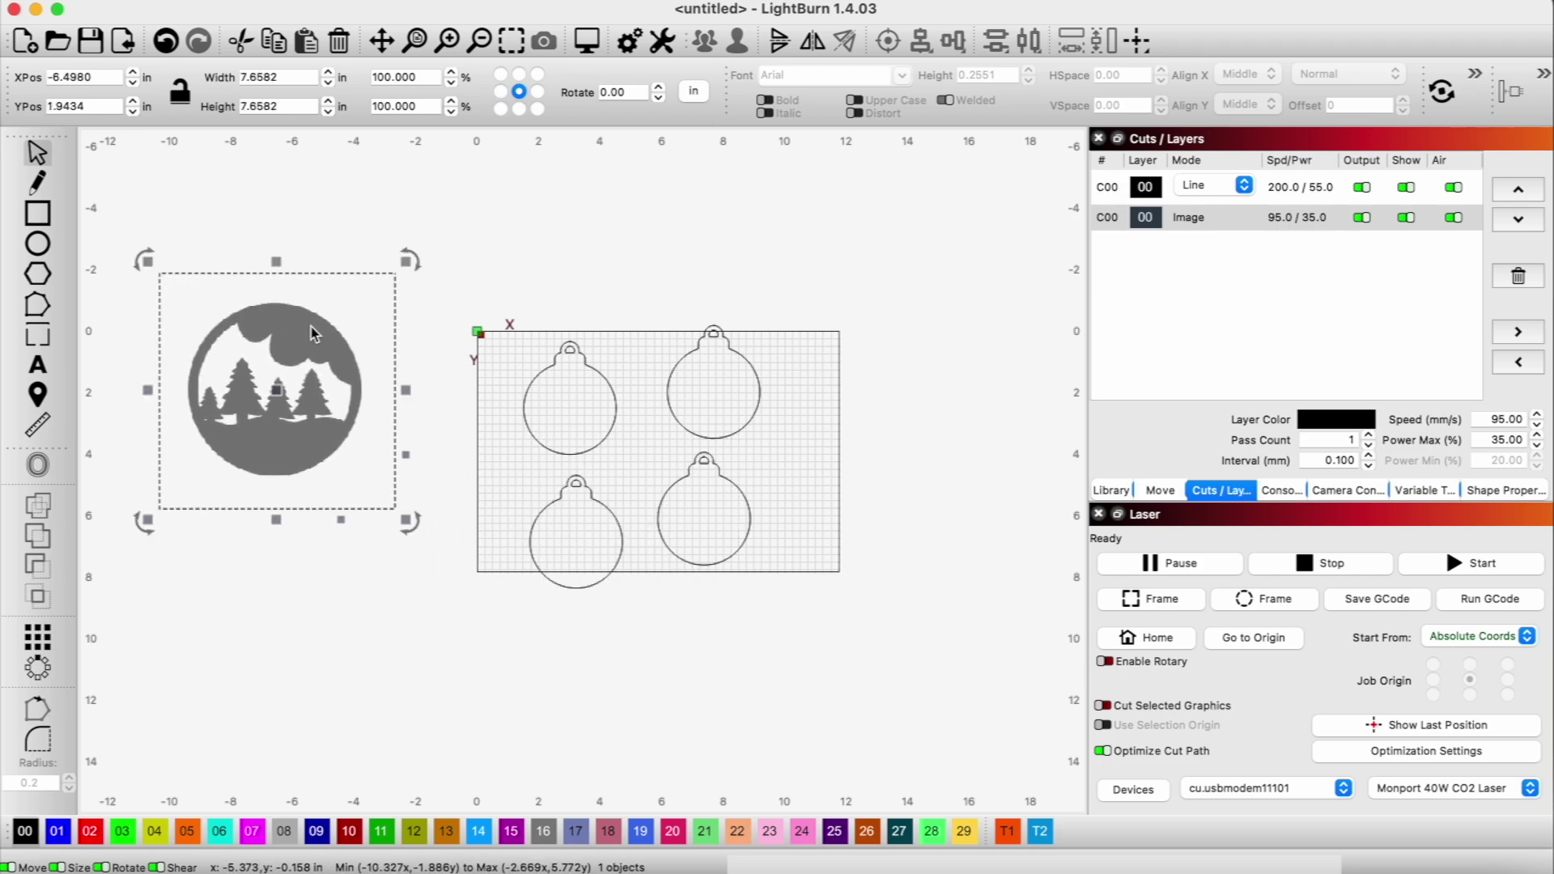
# Step: Trace the forest image into vectors and set its width to 3 in
pyautogui.rightClick(306, 343)
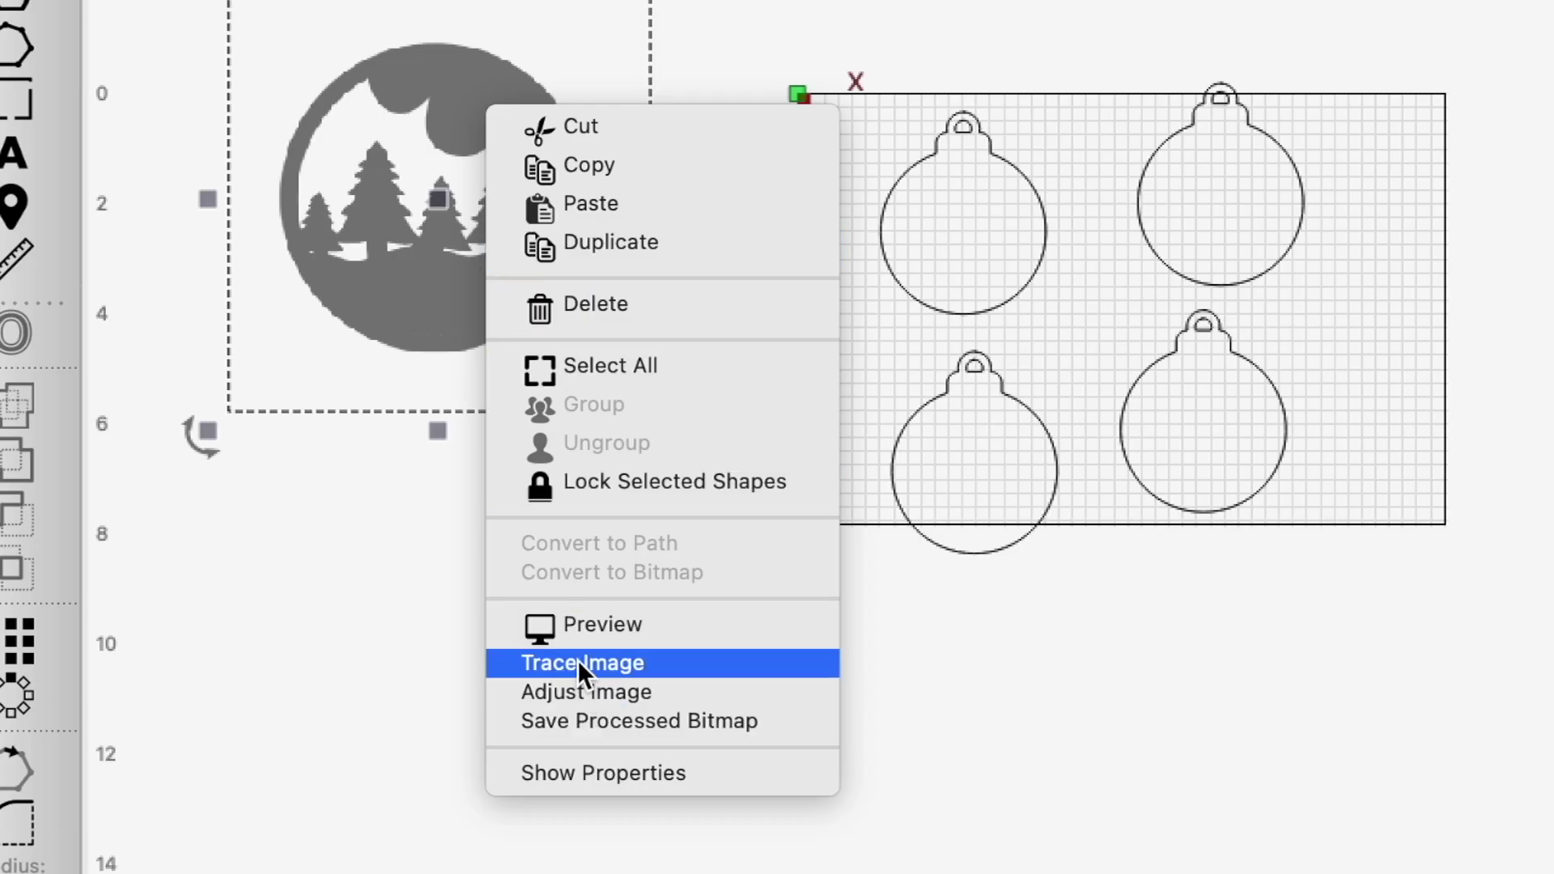
pyautogui.click(575, 662)
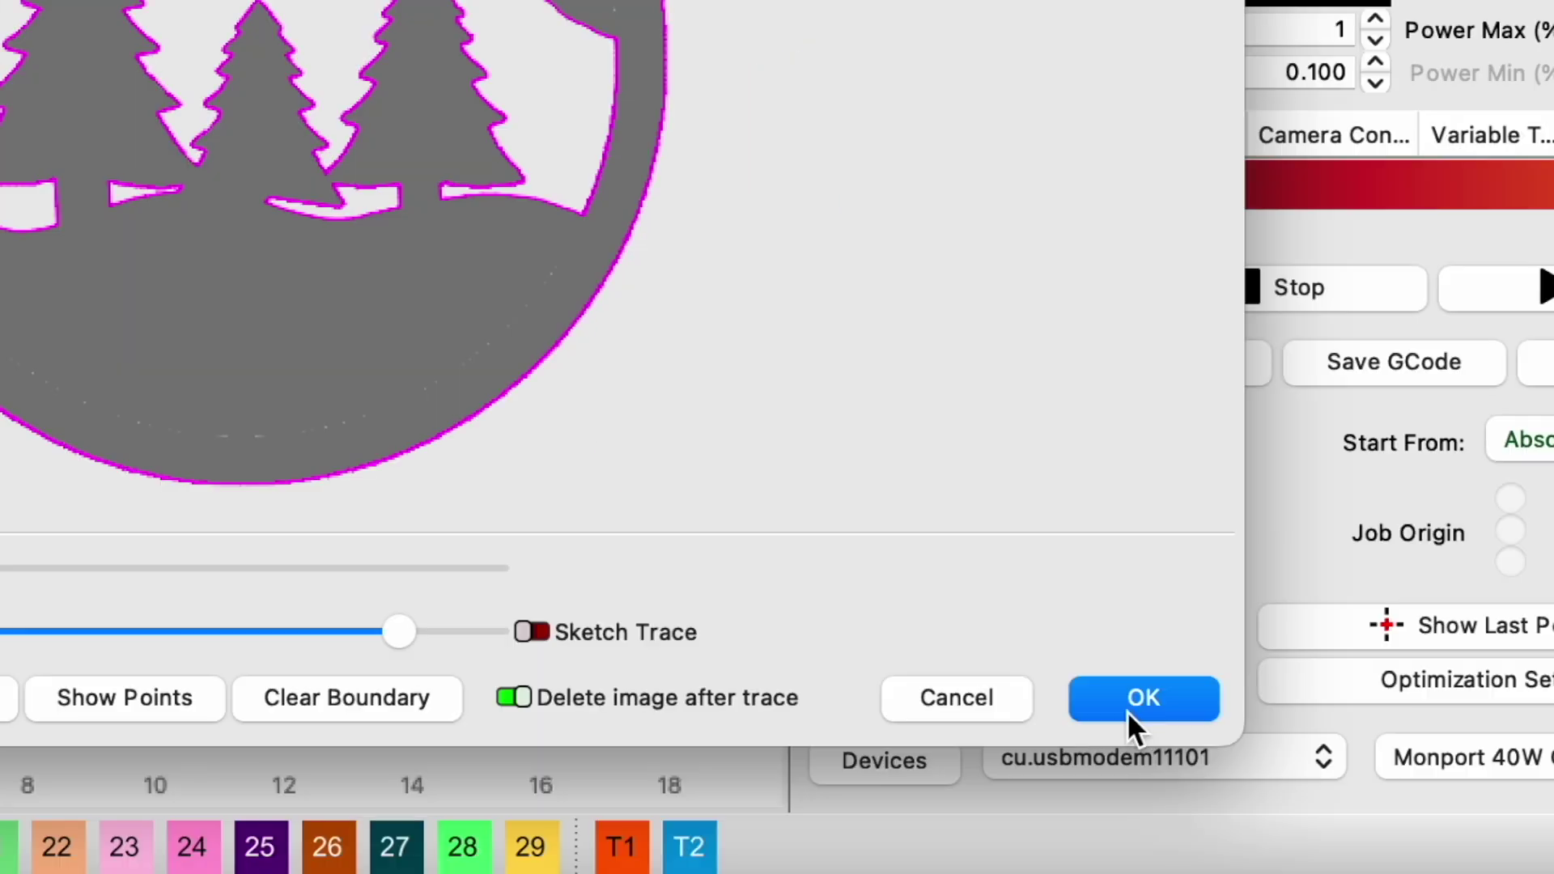
pyautogui.click(1133, 701)
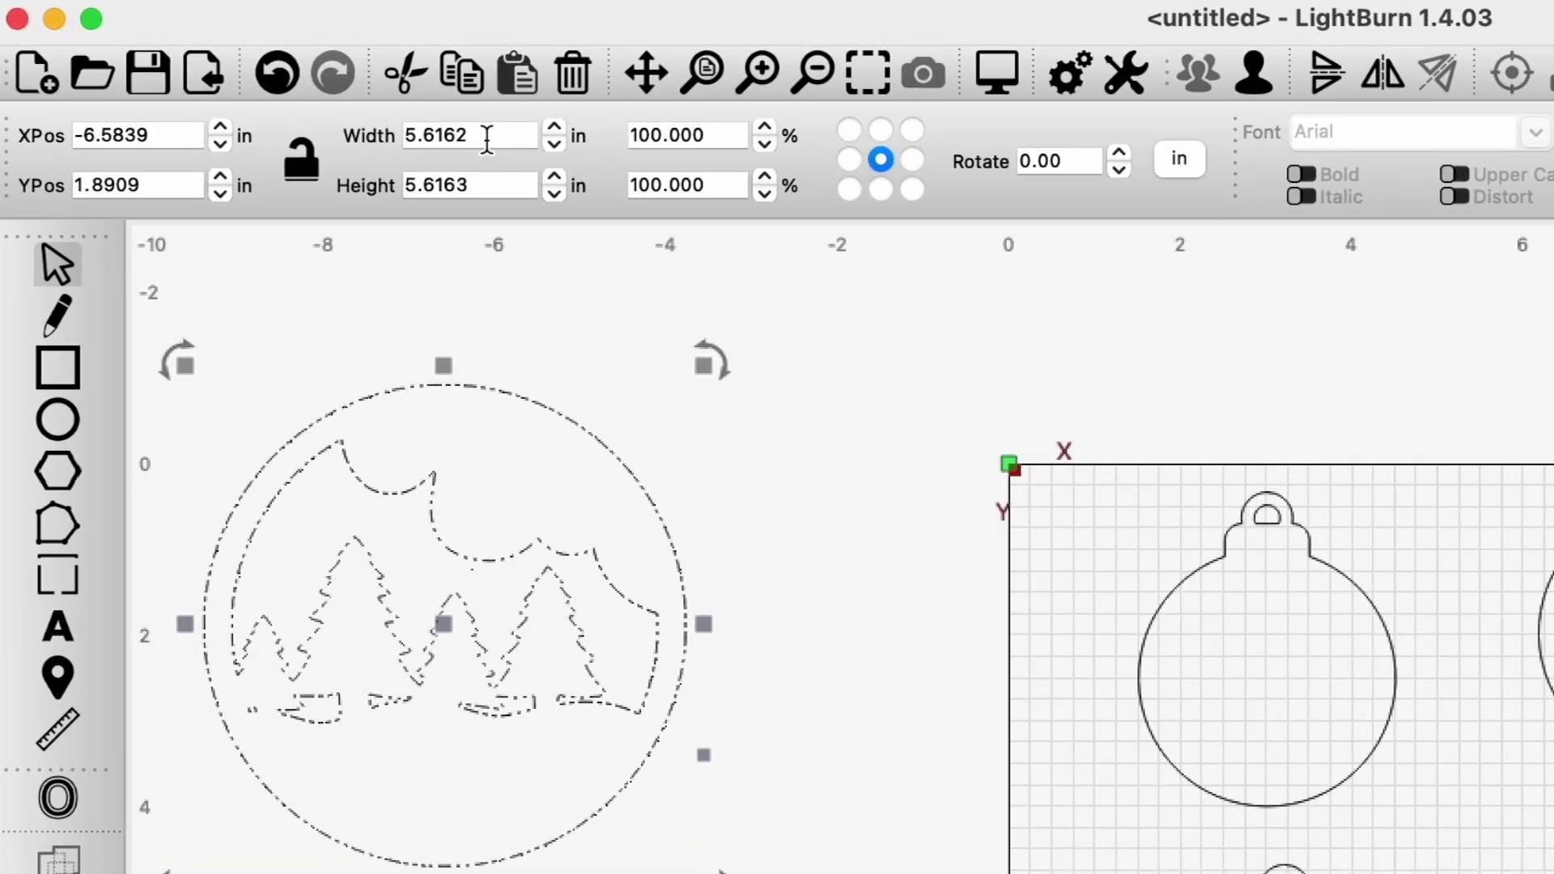
pyautogui.moveTo(288, 79); pyautogui.dragTo(215, 77)
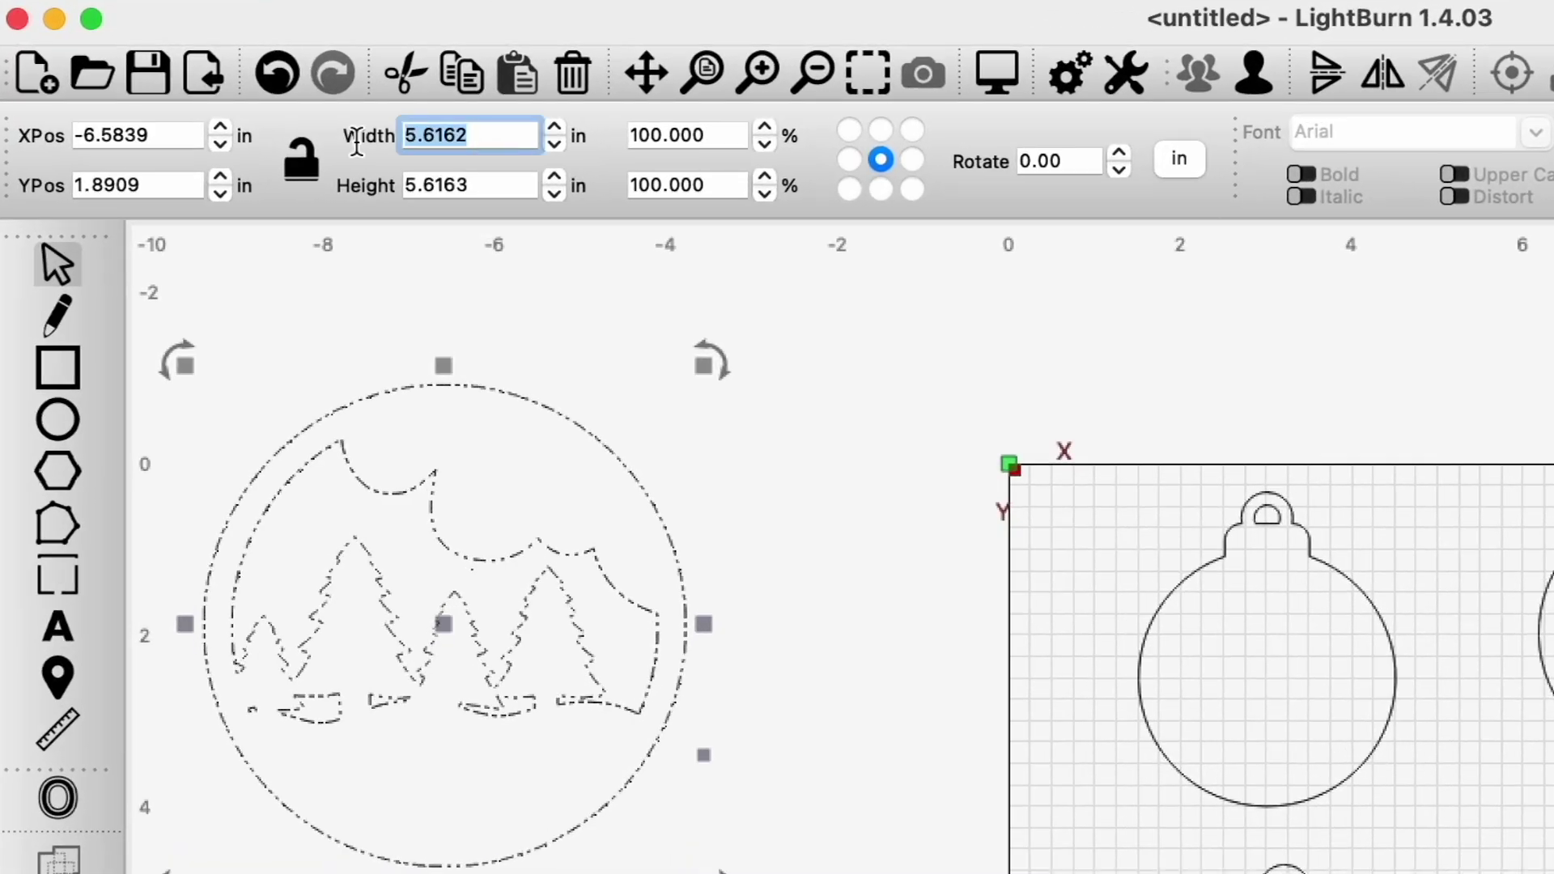
pyautogui.write('3')
pyautogui.press('Tab')
# Step: Set the traced scene's height to 3 in and place it inside the first ornament
pyautogui.write('3')
pyautogui.press('Return')
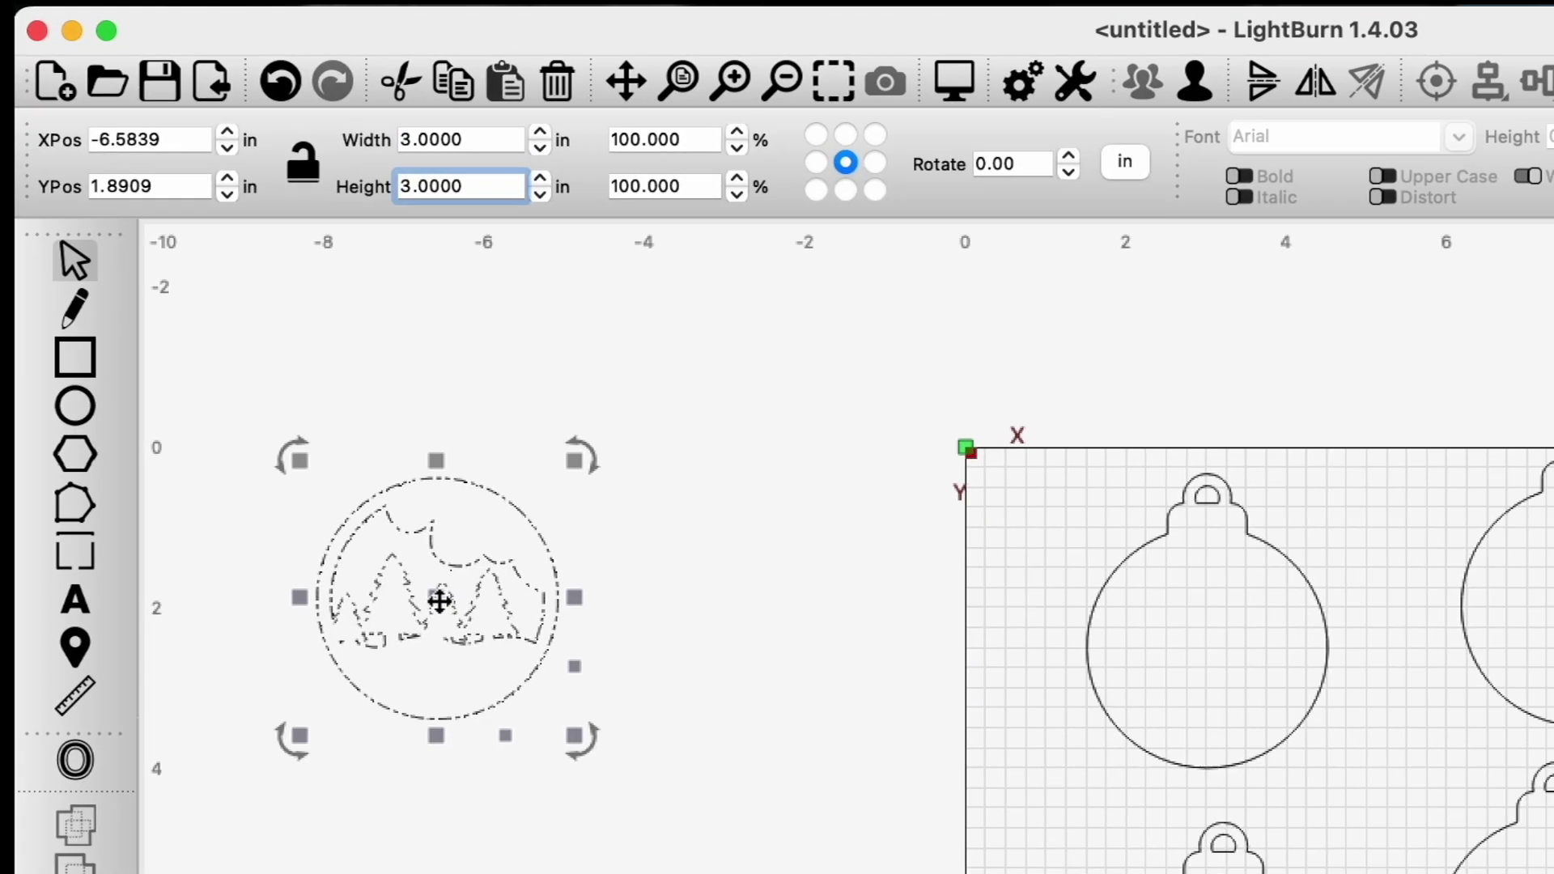
pyautogui.moveTo(450, 624); pyautogui.dragTo(665, 626)
pyautogui.moveTo(444, 422); pyautogui.dragTo(898, 458)
pyautogui.scroll(5, 899, 458)
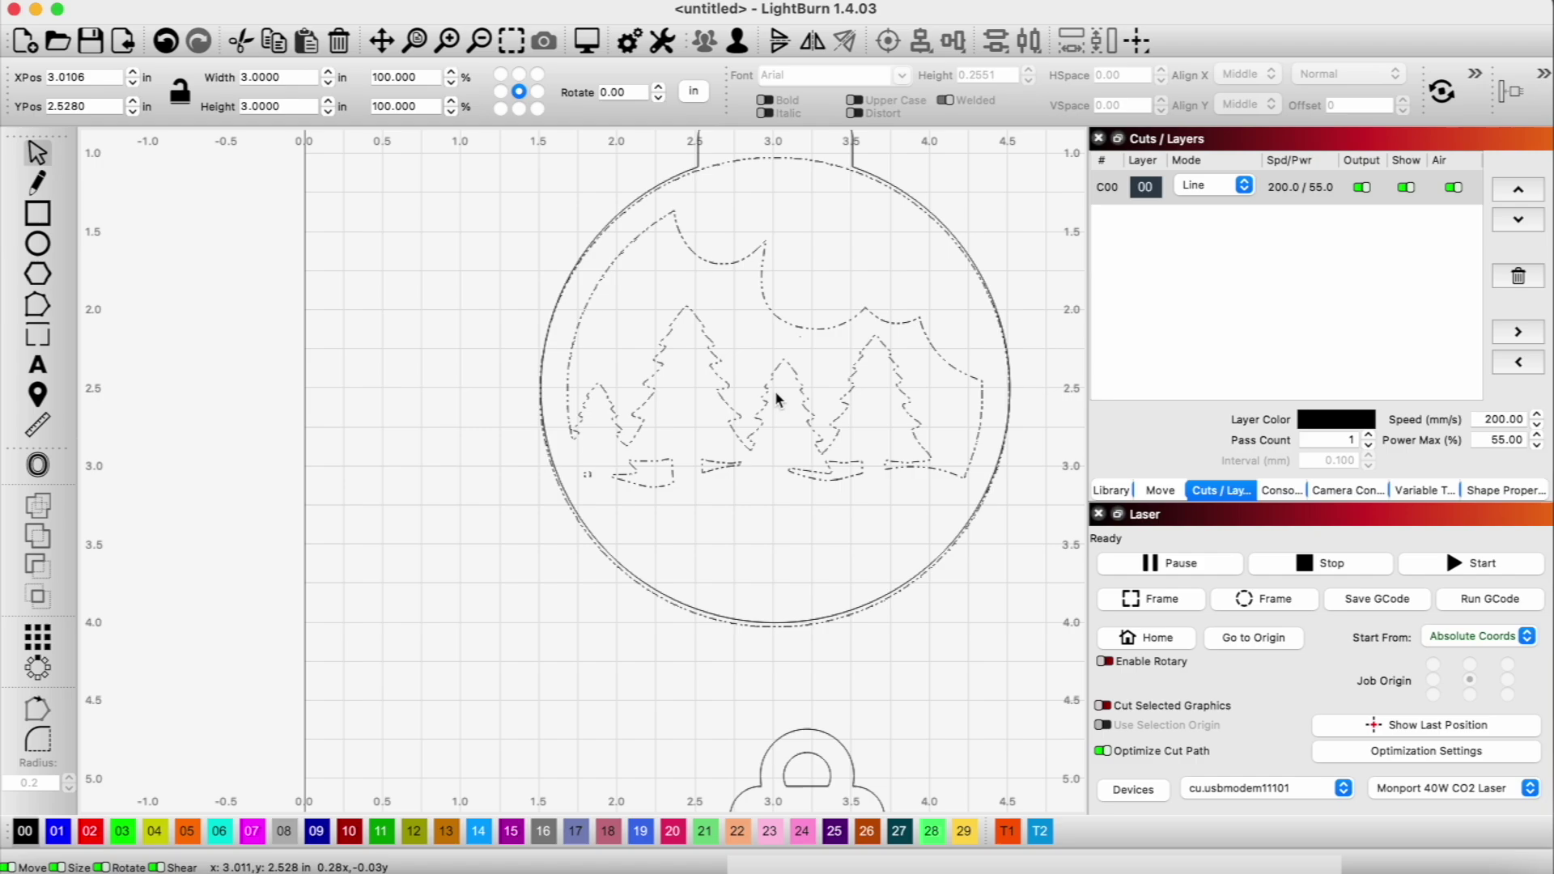
pyautogui.scroll(-2, 898, 458)
# Step: Apply the display settings and select the traced forest design
pyautogui.click(659, 44)
pyautogui.click(1180, 722)
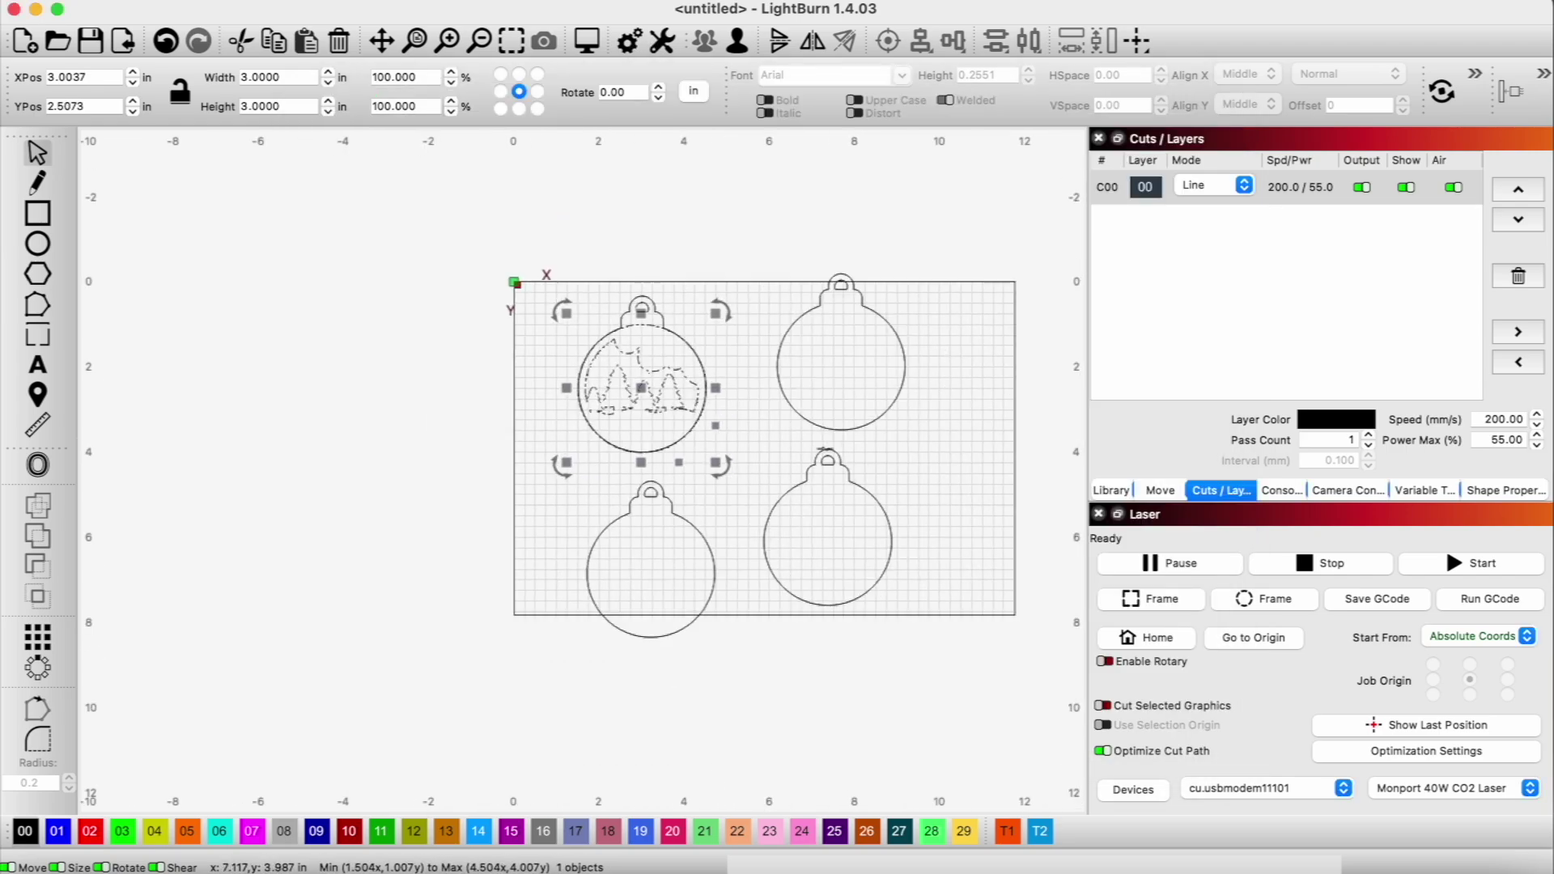
pyautogui.scroll(3, 595, 214)
pyautogui.click(540, 318)
pyautogui.scroll(5, 534, 364)
pyautogui.scroll(-3, 567, 307)
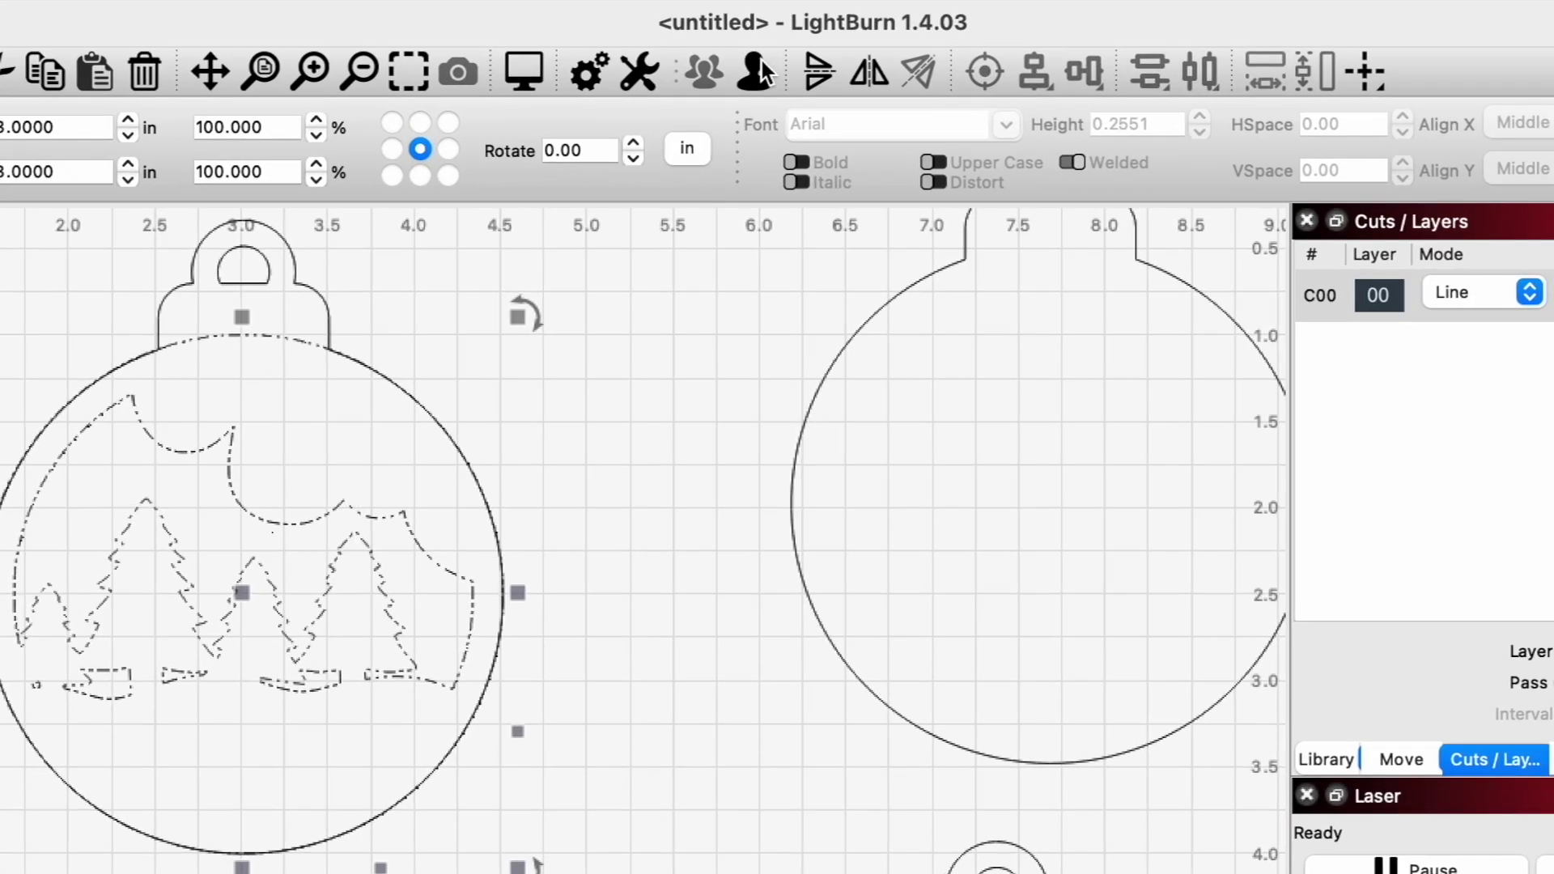
# Step: Weld the scene's rim to the first ornament outline and select the finished ornament
pyautogui.click(336, 383)
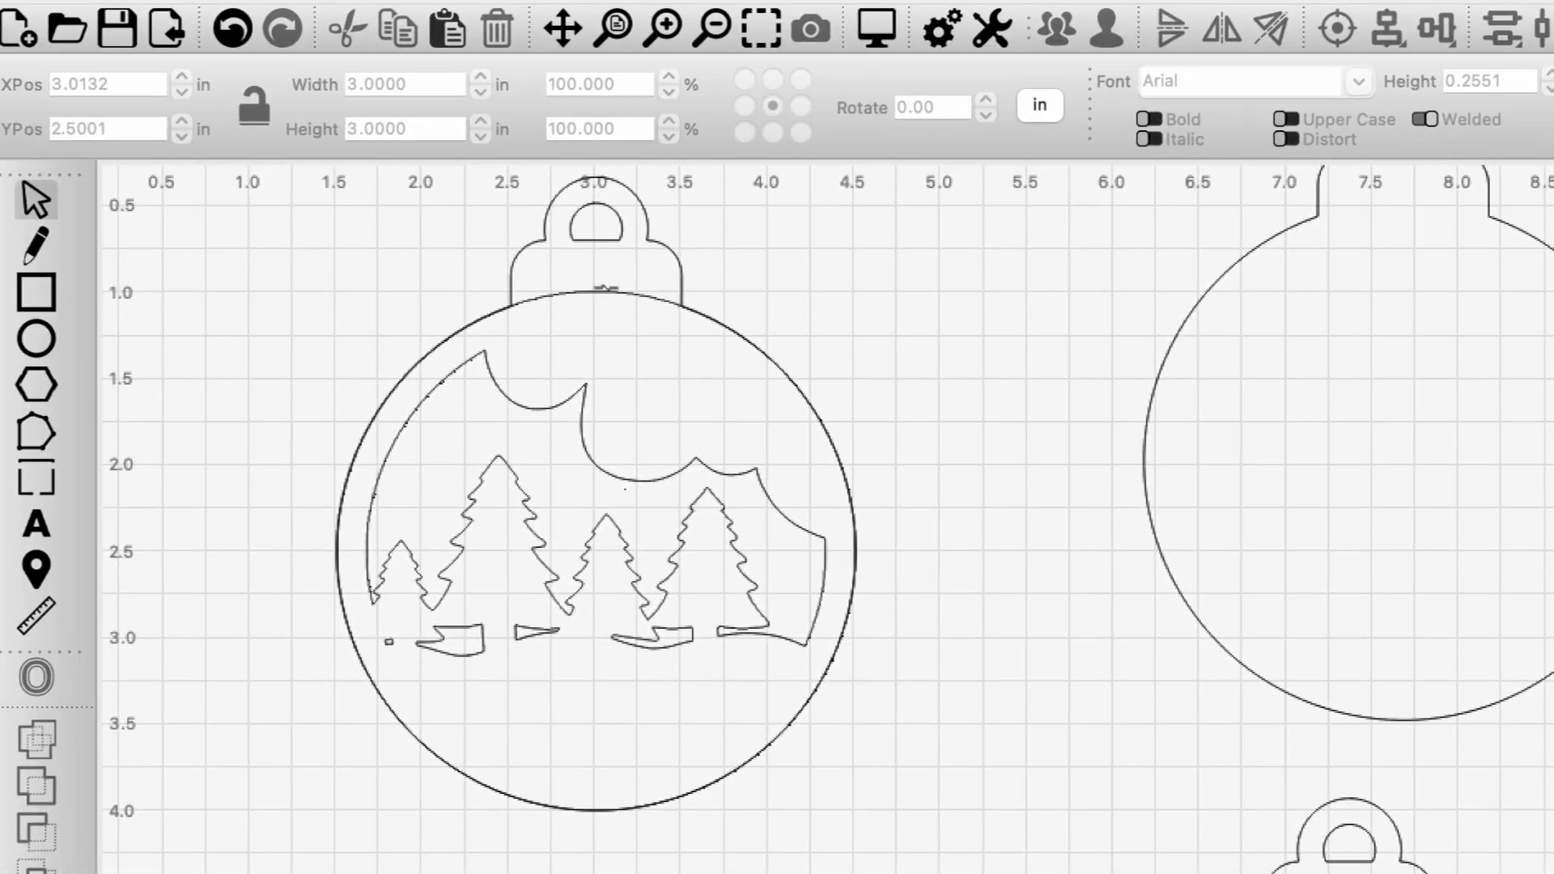
pyautogui.click(584, 324)
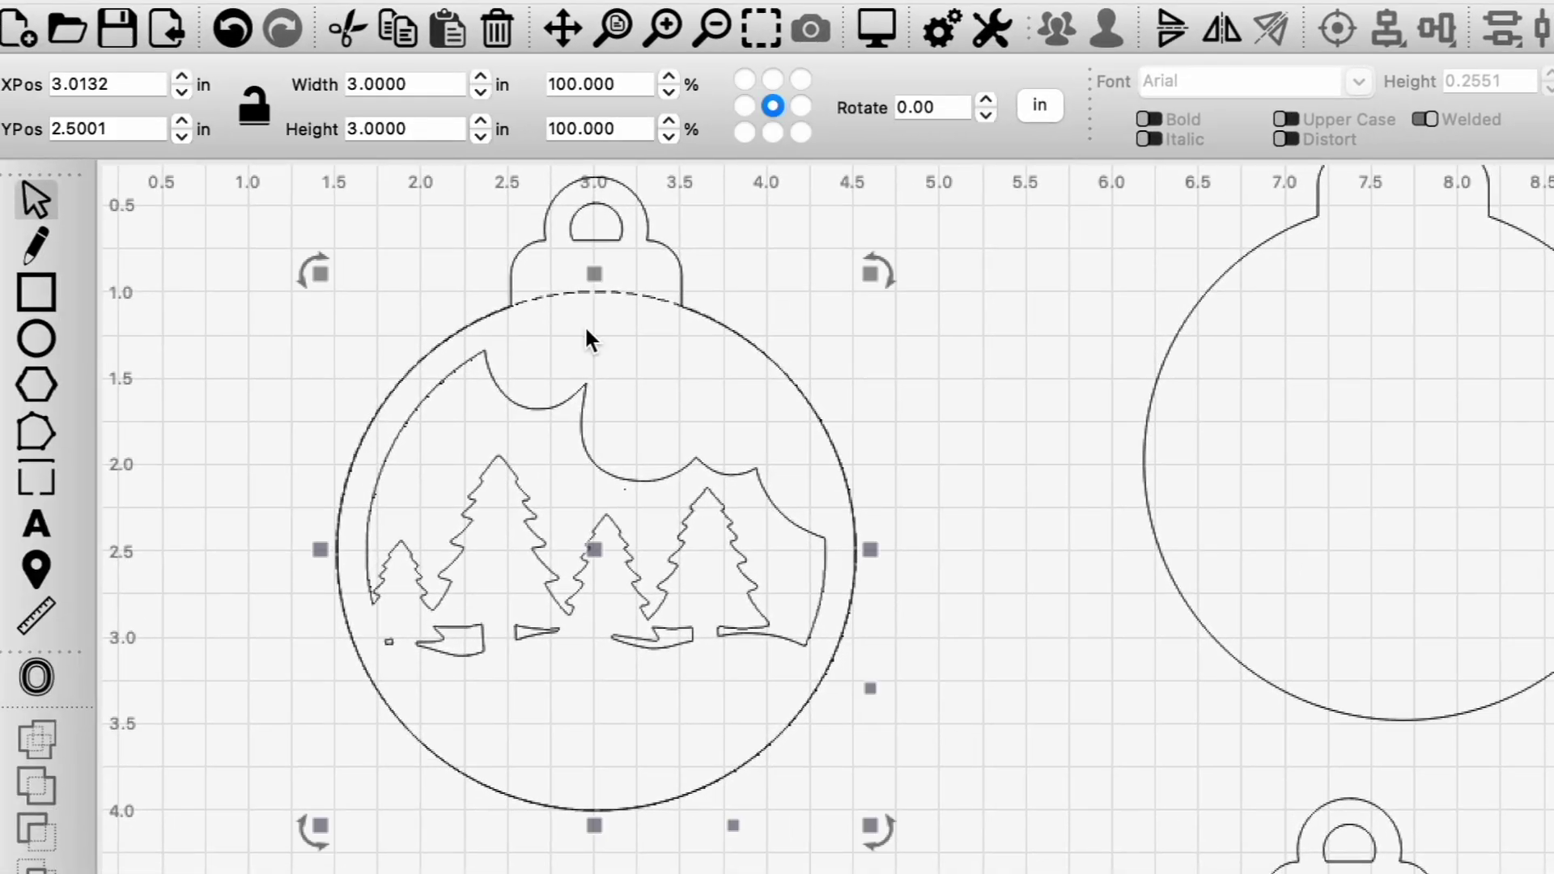
pyautogui.hotkey('ctrl', 'w')
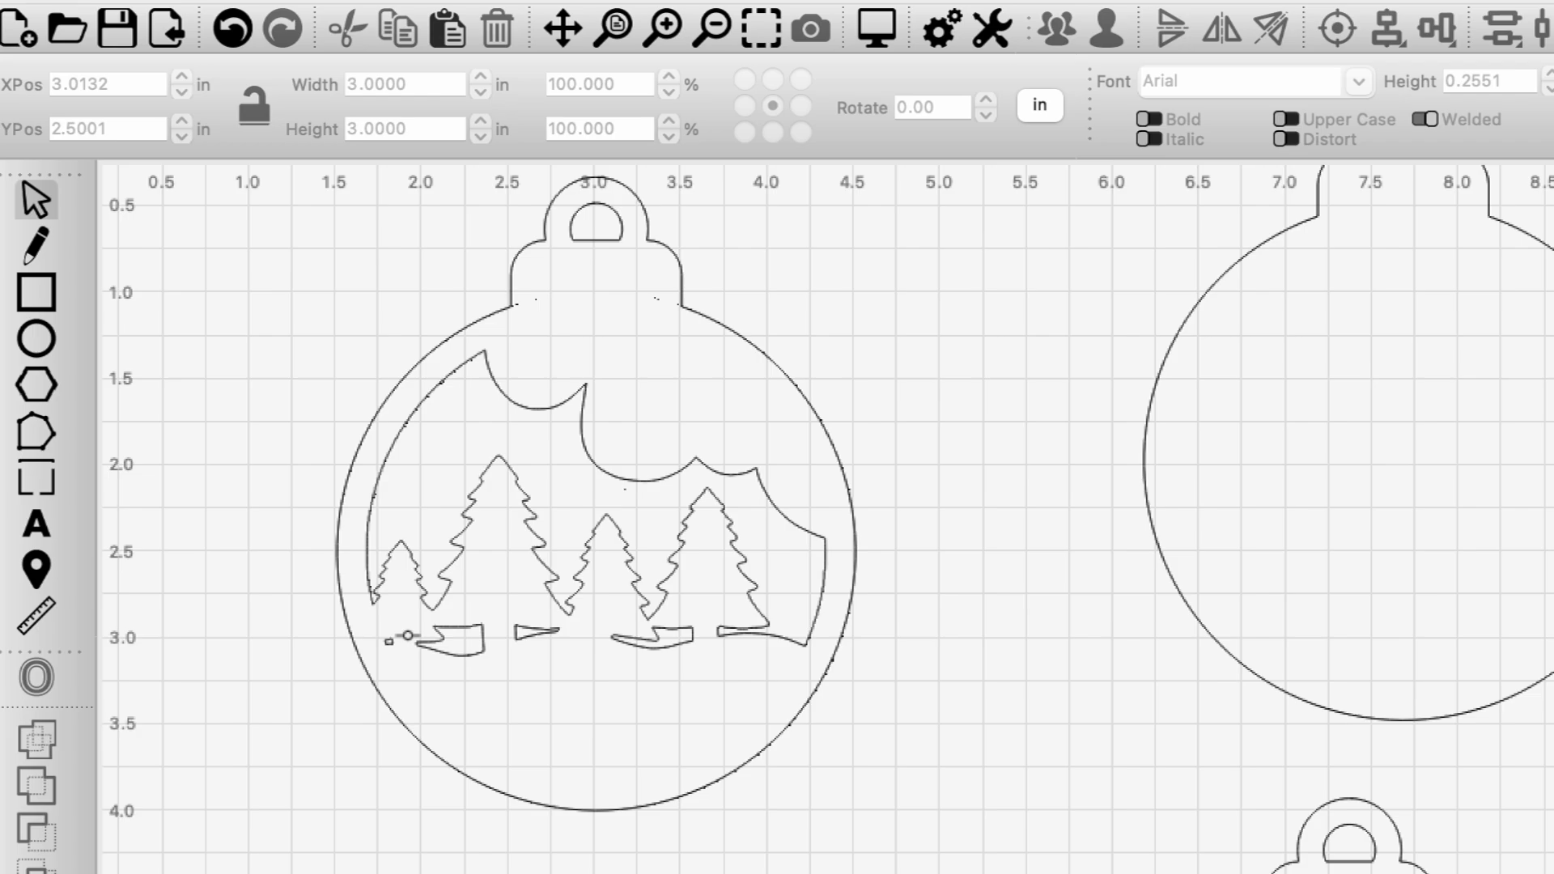
pyautogui.scroll(-3, 590, 645)
pyautogui.moveTo(347, 288); pyautogui.dragTo(880, 832)
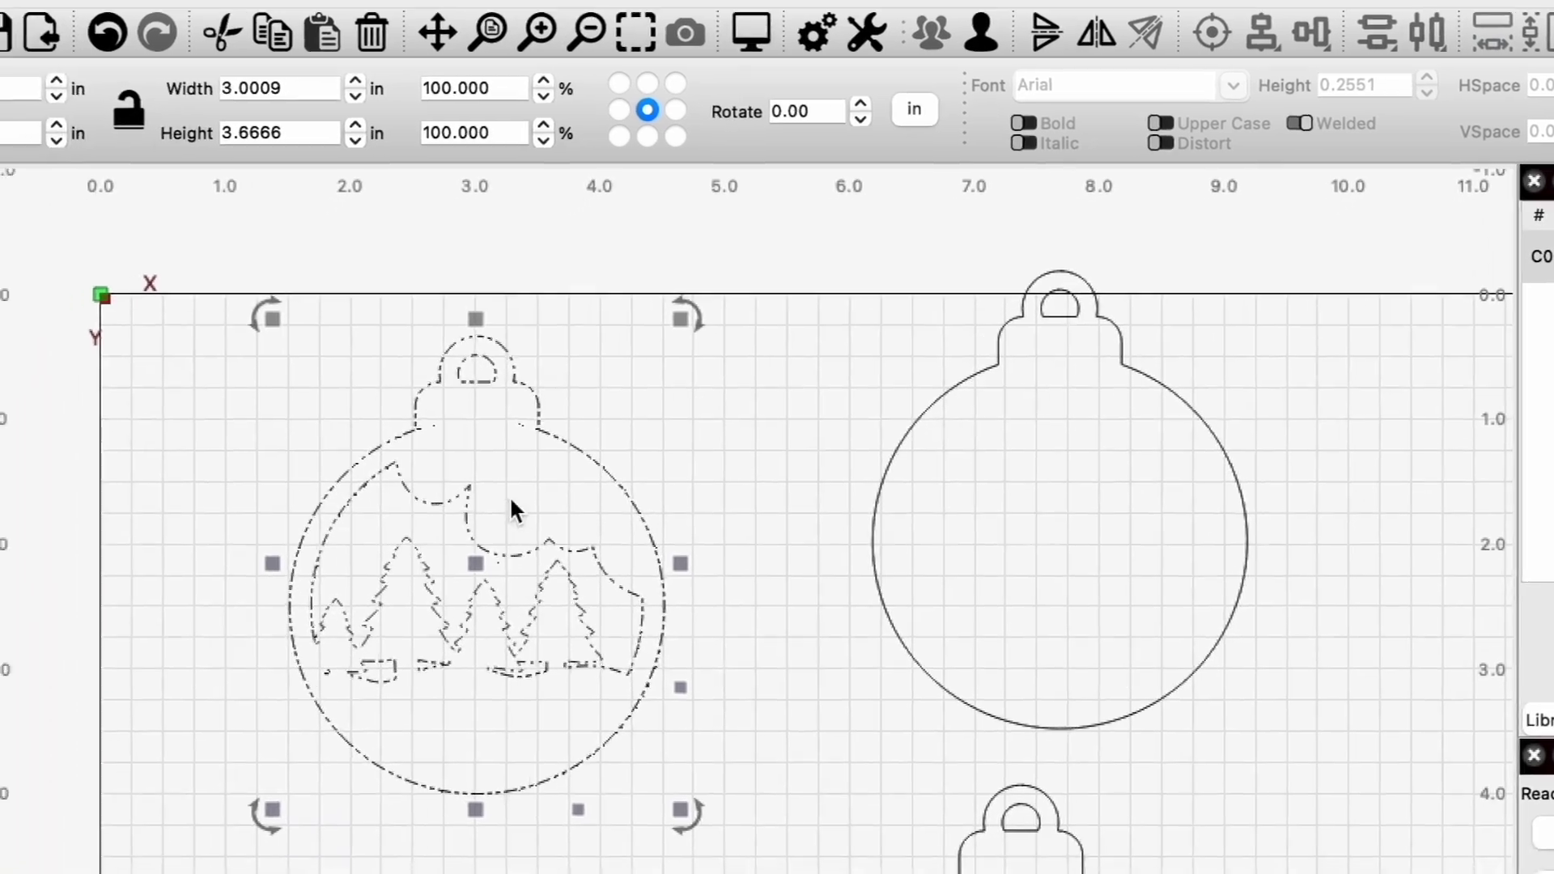
# Step: Rotate the left ornament about 50° clockwise and move it up and left
pyautogui.click(368, 520)
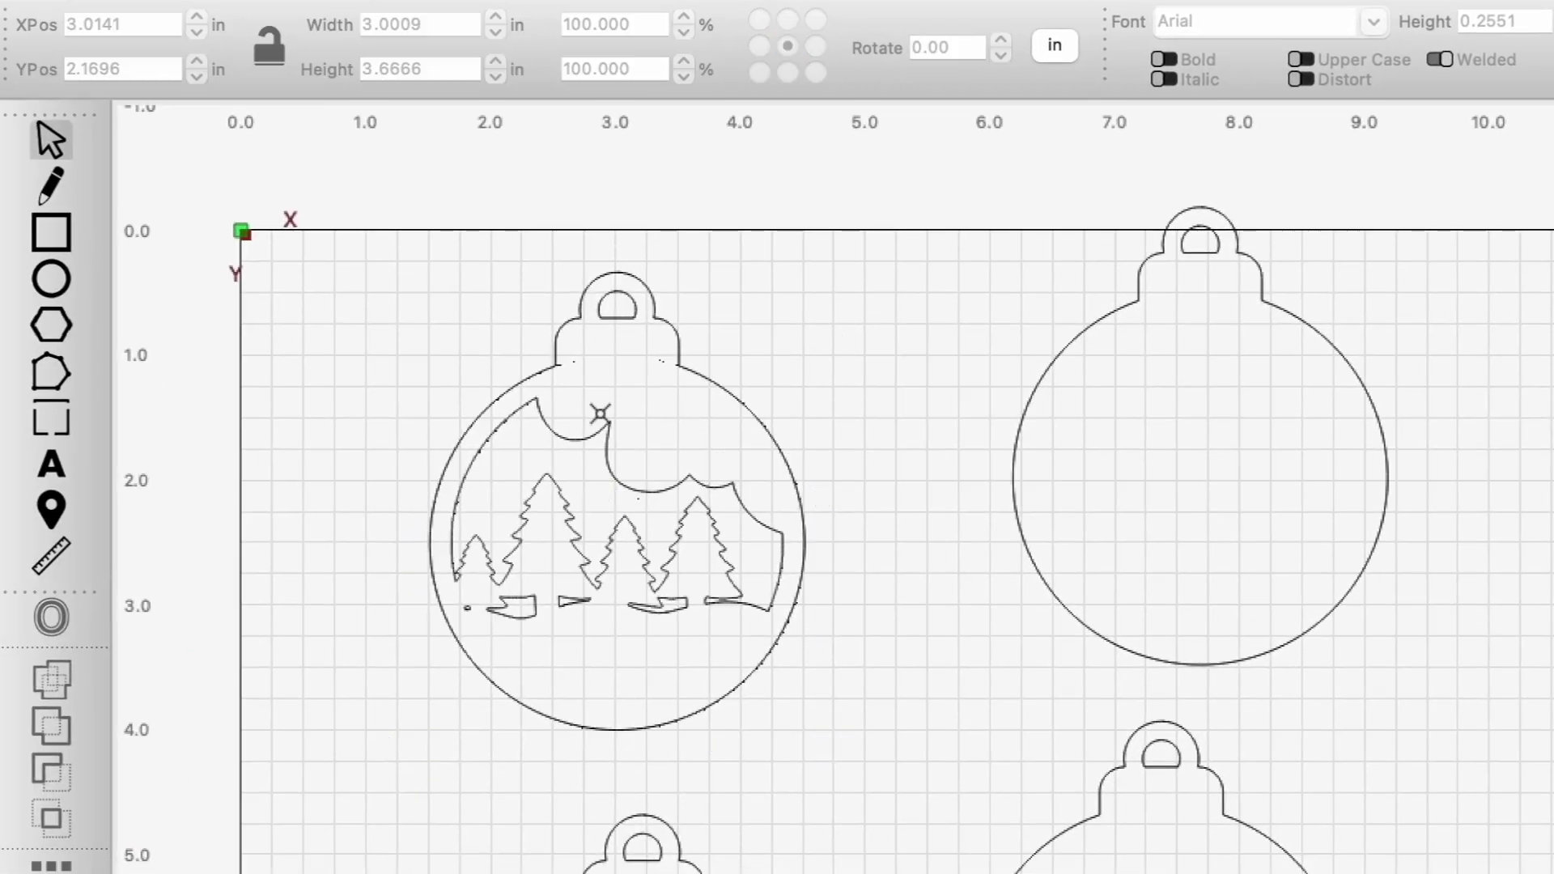
pyautogui.click(600, 430)
pyautogui.click(600, 430)
pyautogui.moveTo(825, 250); pyautogui.dragTo(777, 521)
pyautogui.moveTo(604, 535); pyautogui.dragTo(463, 436)
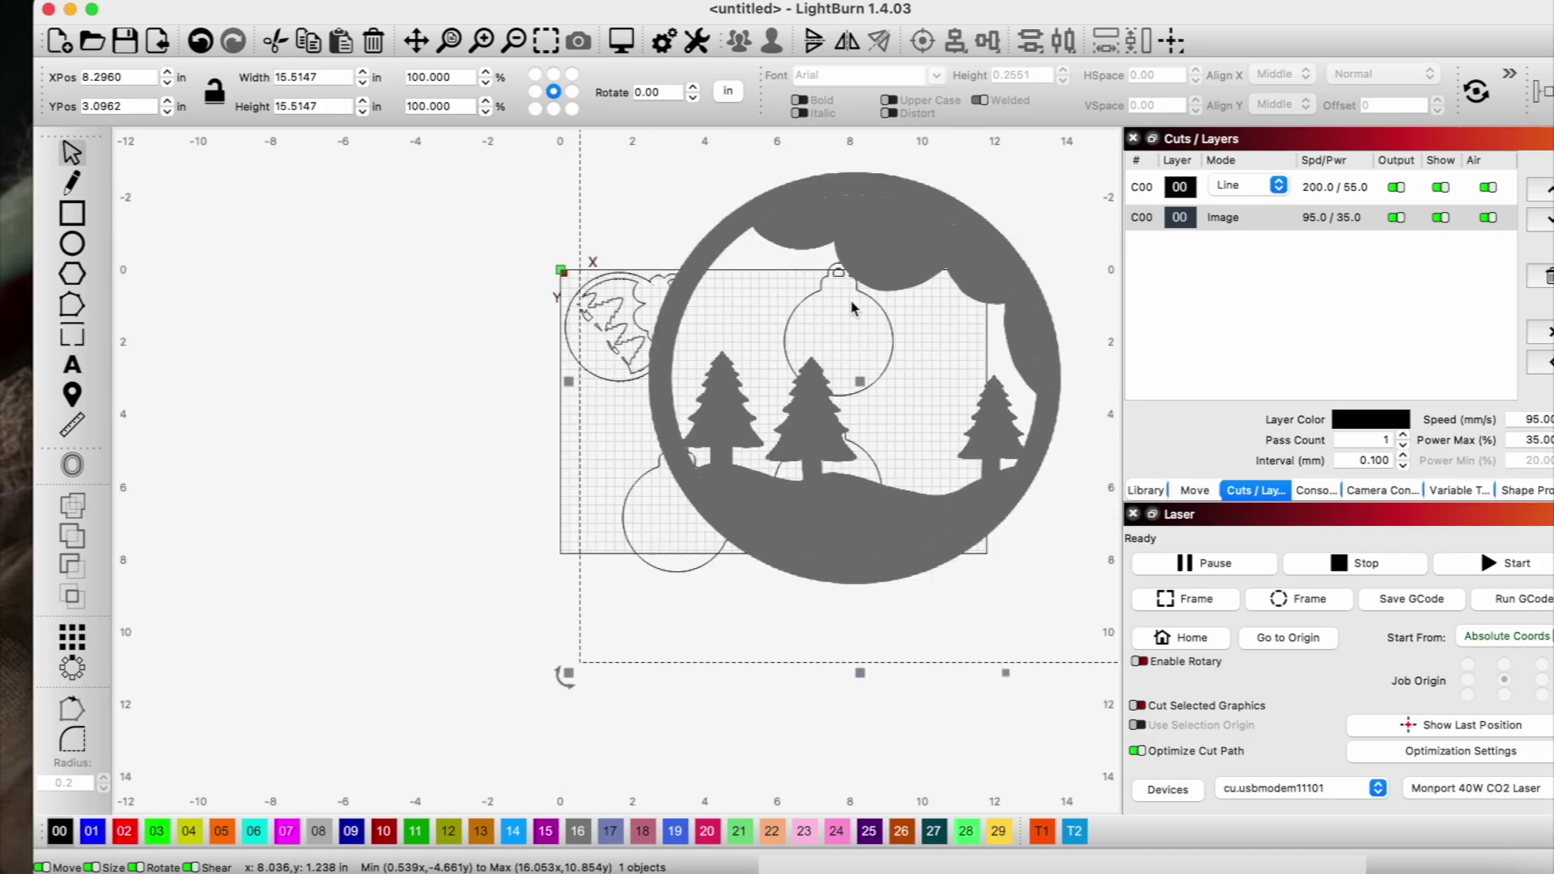
# Step: Trace the new forest image into vector outlines
pyautogui.hotkey('alt', 't')
pyautogui.click(1290, 756)
pyautogui.scroll(10, 725, 386)
pyautogui.scroll(-5, 724, 385)
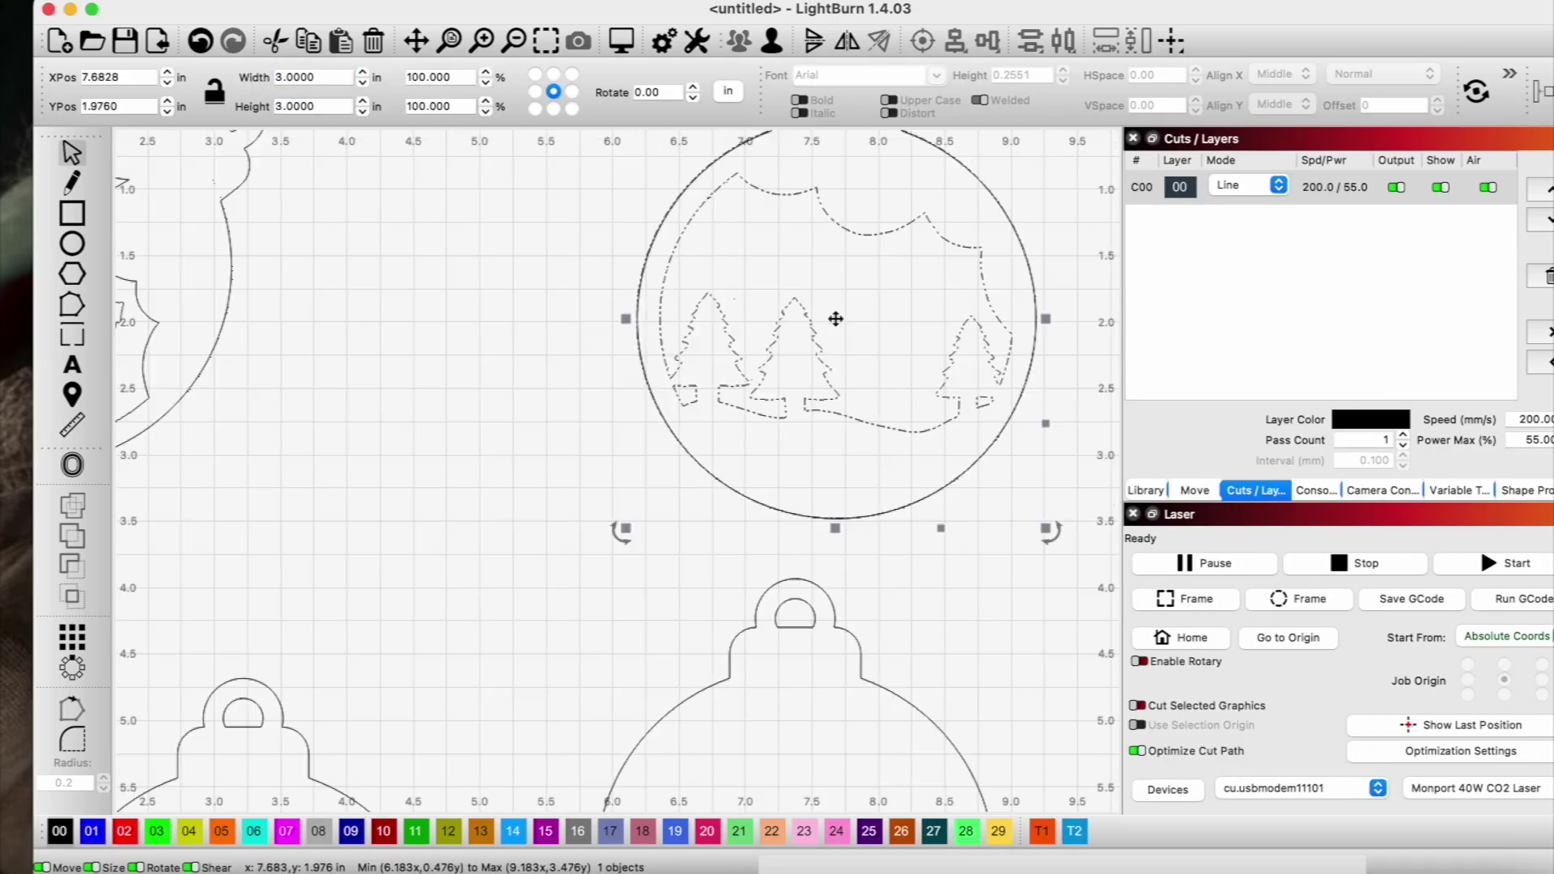
pyautogui.scroll(2, 724, 385)
pyautogui.click(725, 385)
pyautogui.scroll(-2, 764, 453)
pyautogui.scroll(-3, 763, 453)
# Step: Move the right-hand ornament beside the first and add the deer scene sized to 3 in
pyautogui.click(763, 453)
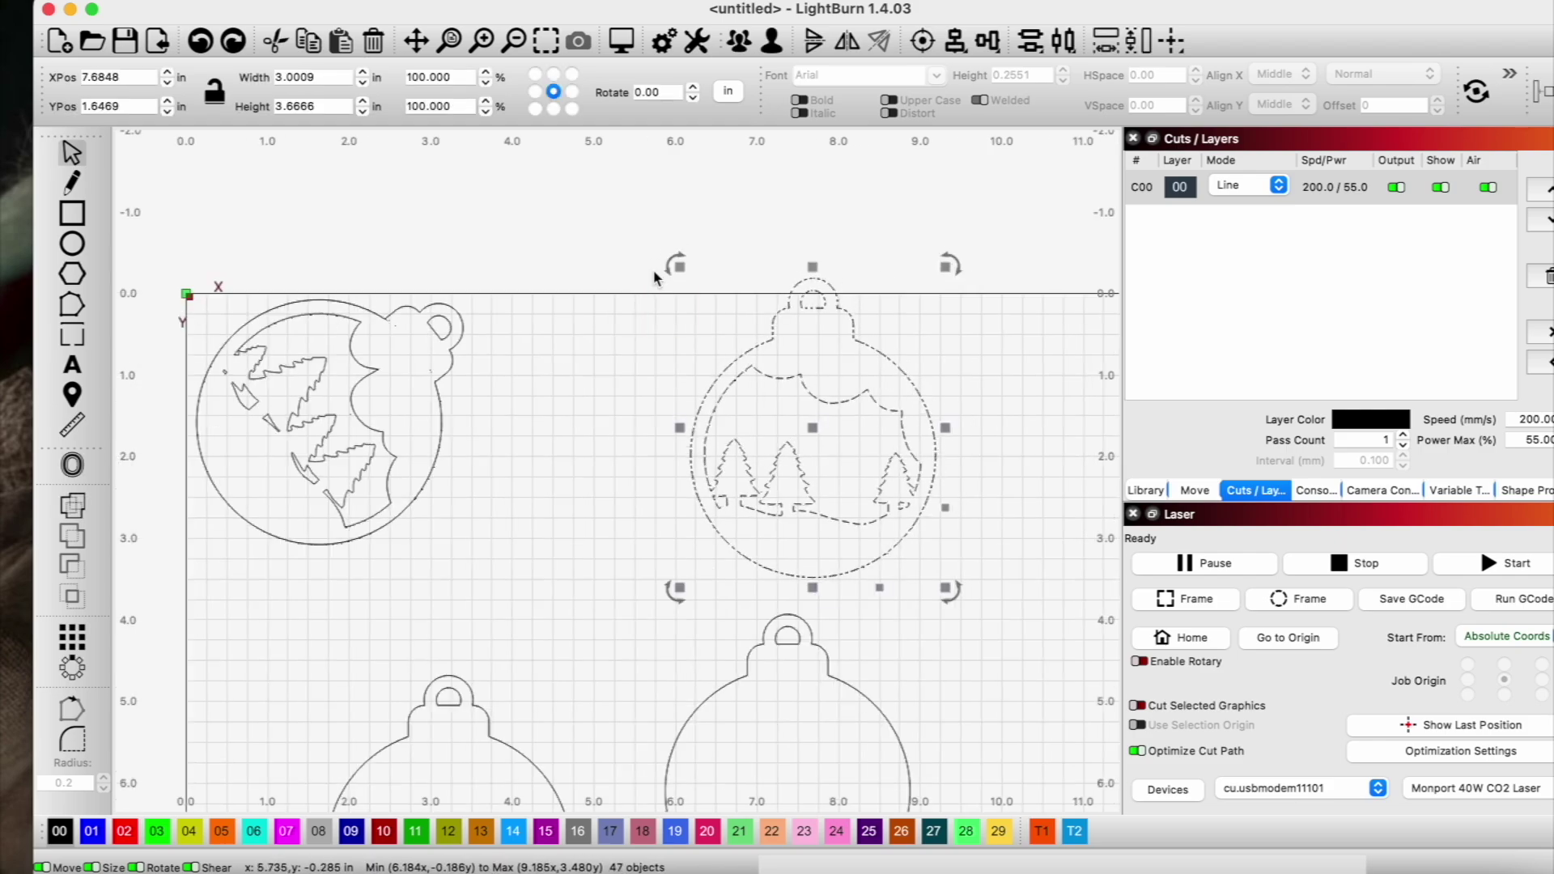
pyautogui.moveTo(763, 452); pyautogui.dragTo(592, 430)
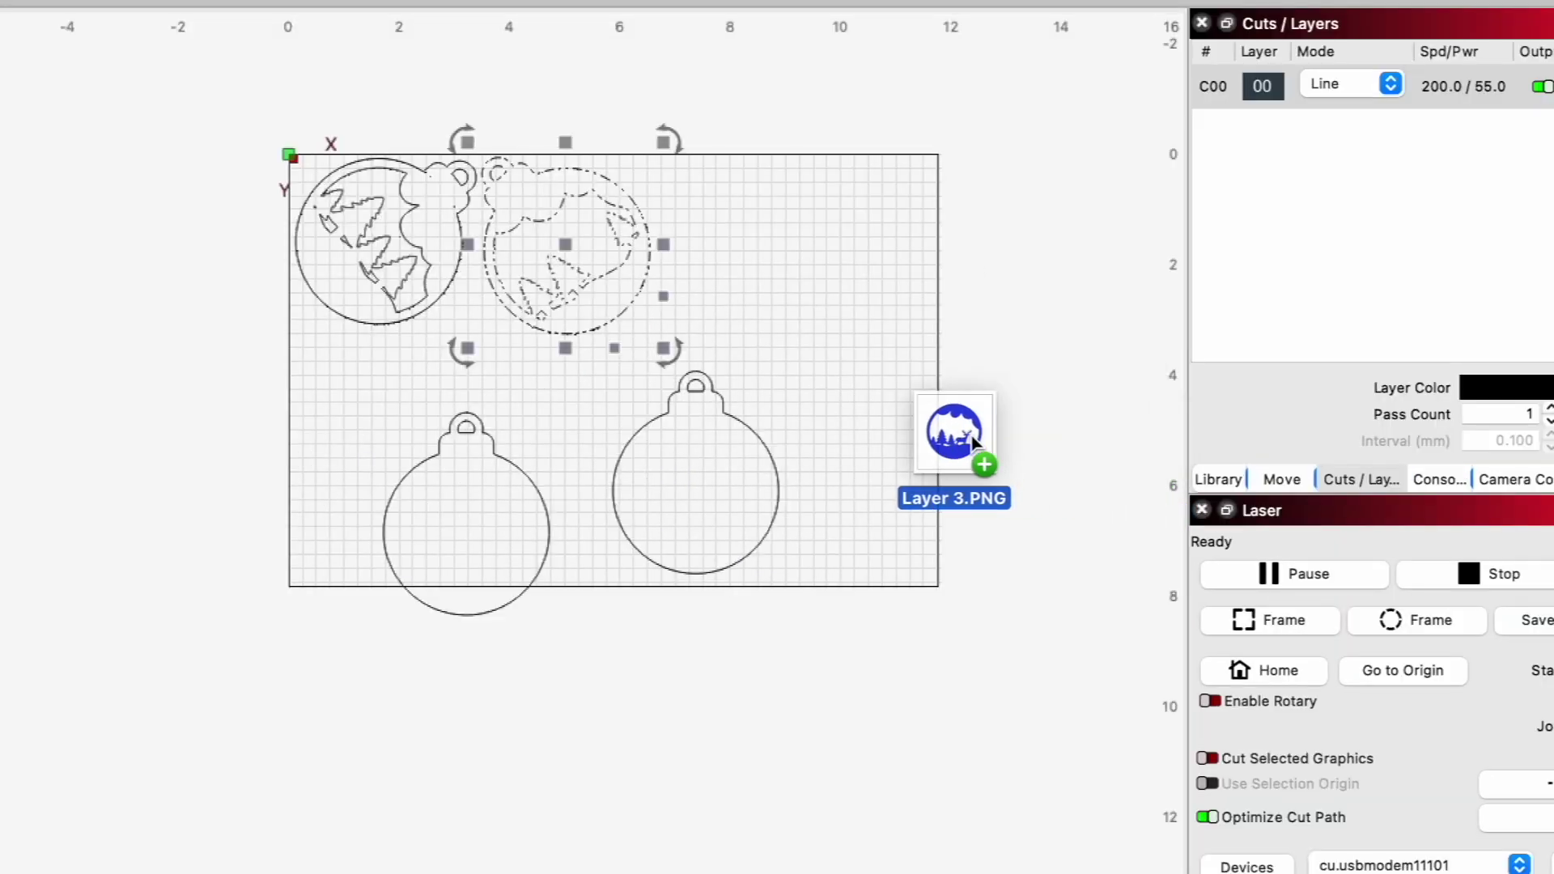
pyautogui.moveTo(931, 454); pyautogui.dragTo(899, 454)
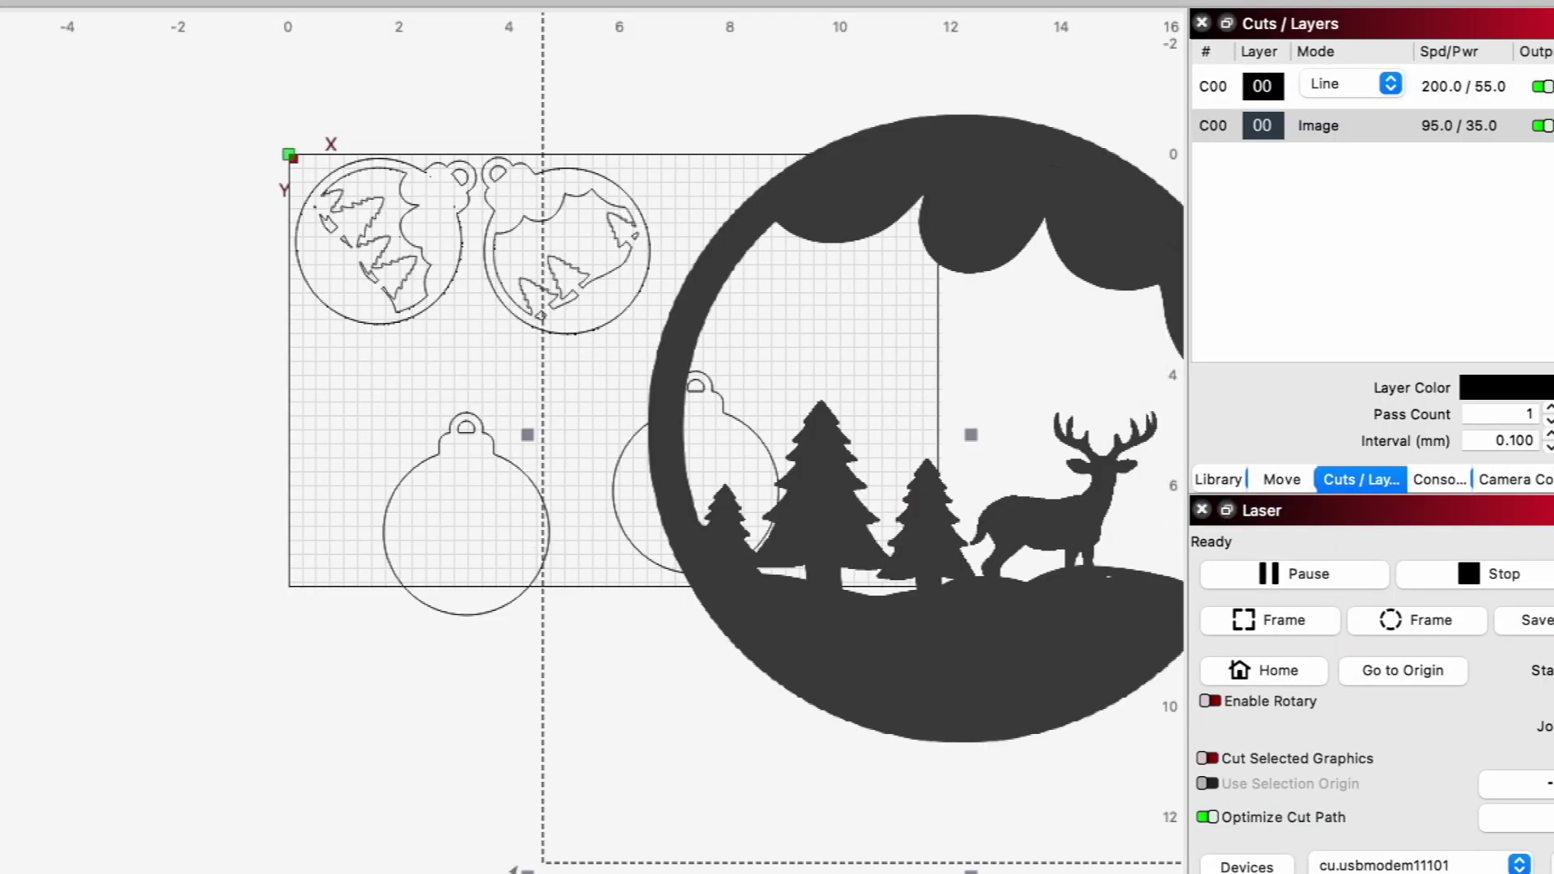
pyautogui.write('3')
pyautogui.press('Return')
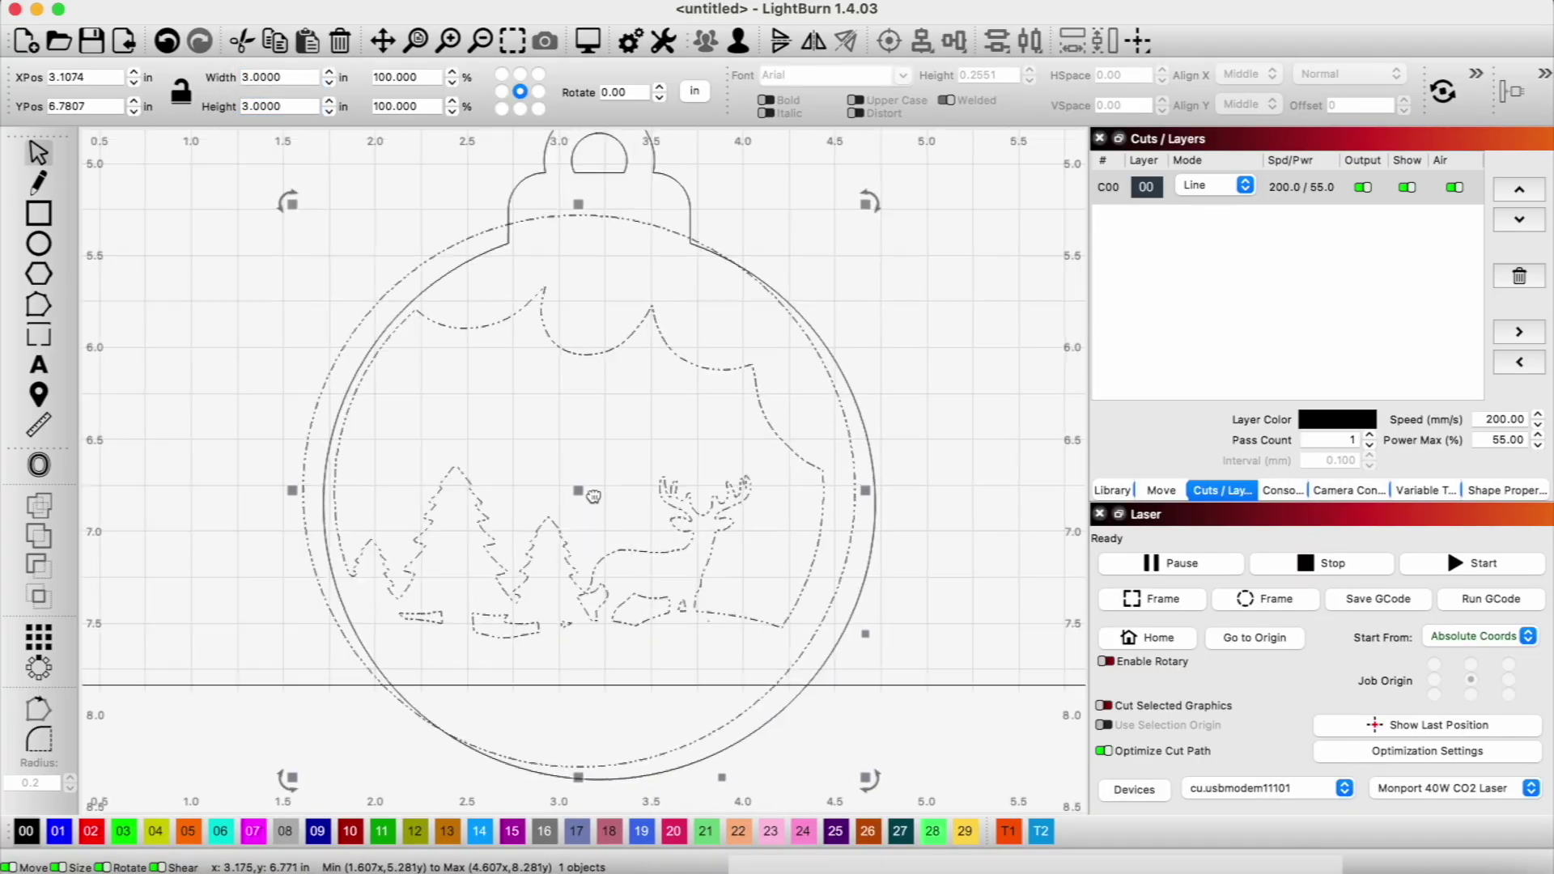
pyautogui.scroll(-1, 432, 336)
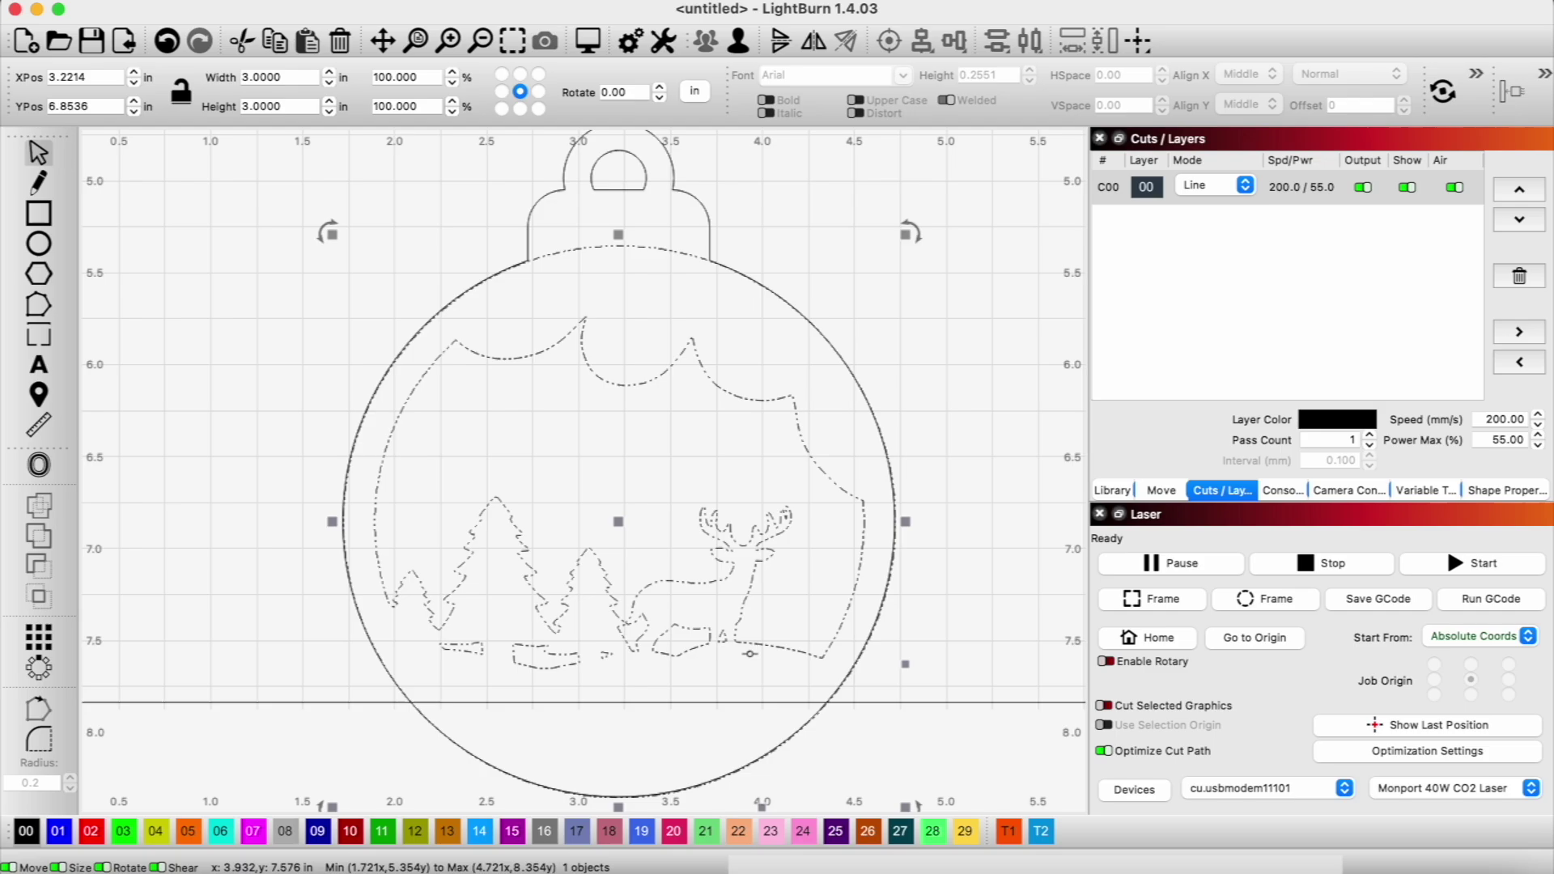
pyautogui.scroll(3, 432, 336)
pyautogui.scroll(-5, 432, 336)
# Step: Trace the tree scene into the lower-left ornament with an adjusted cutoff
pyautogui.click(432, 336)
pyautogui.scroll(-3, 721, 267)
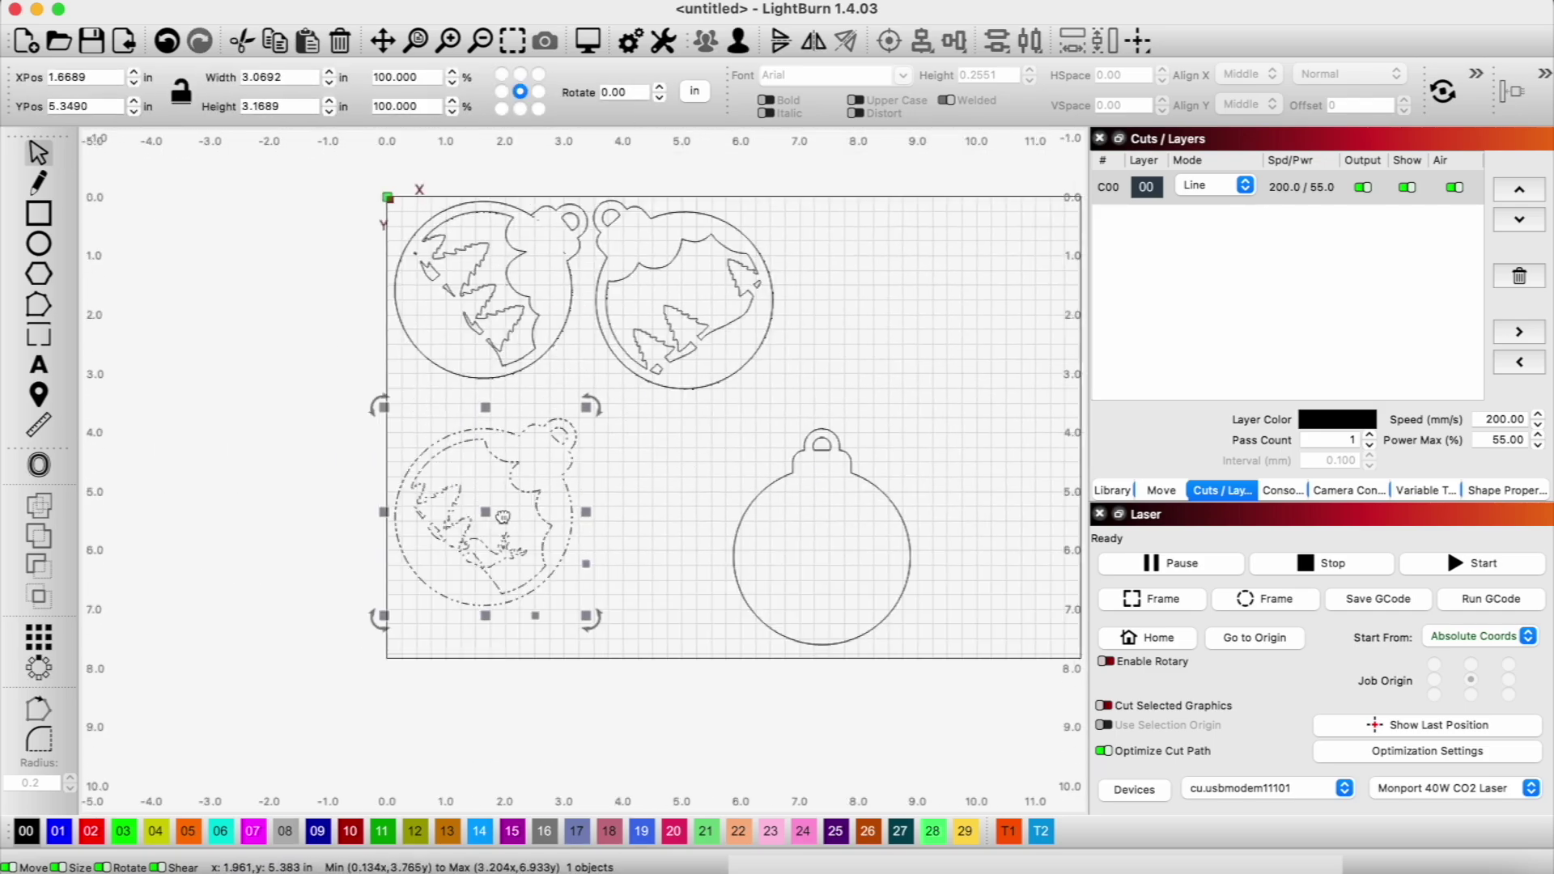
pyautogui.scroll(1, 482, 465)
pyautogui.moveTo(482, 464)
pyautogui.mouseDown()
pyautogui.moveTo(899, 547)
pyautogui.moveTo(707, 308)
pyautogui.mouseUp()
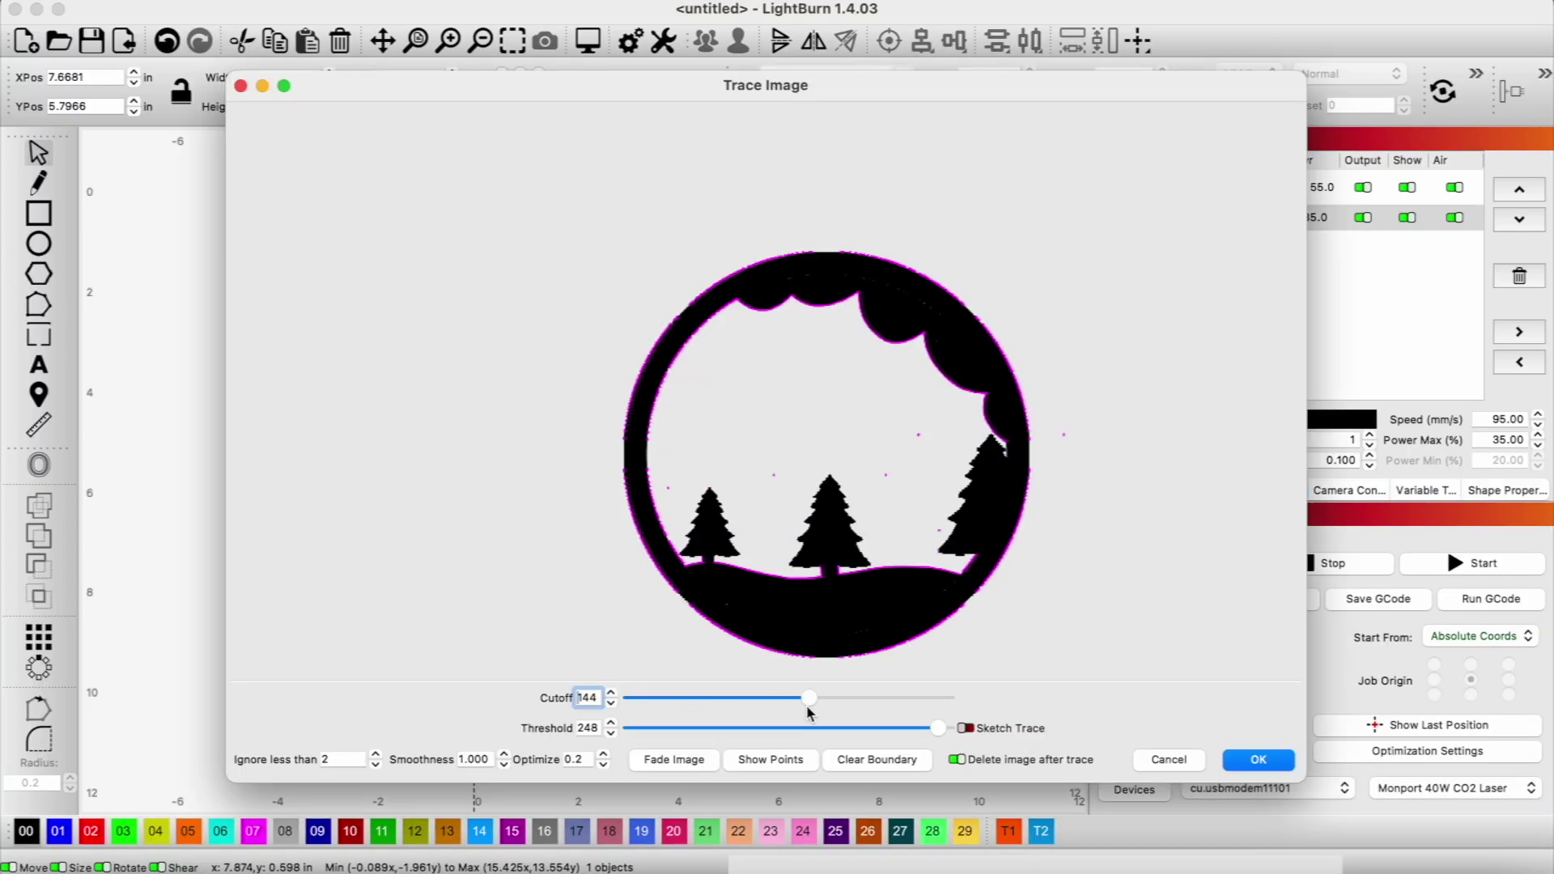
pyautogui.moveTo(808, 697)
pyautogui.mouseDown()
pyautogui.moveTo(885, 698)
pyautogui.moveTo(672, 701)
pyautogui.mouseUp()
pyautogui.click(1257, 760)
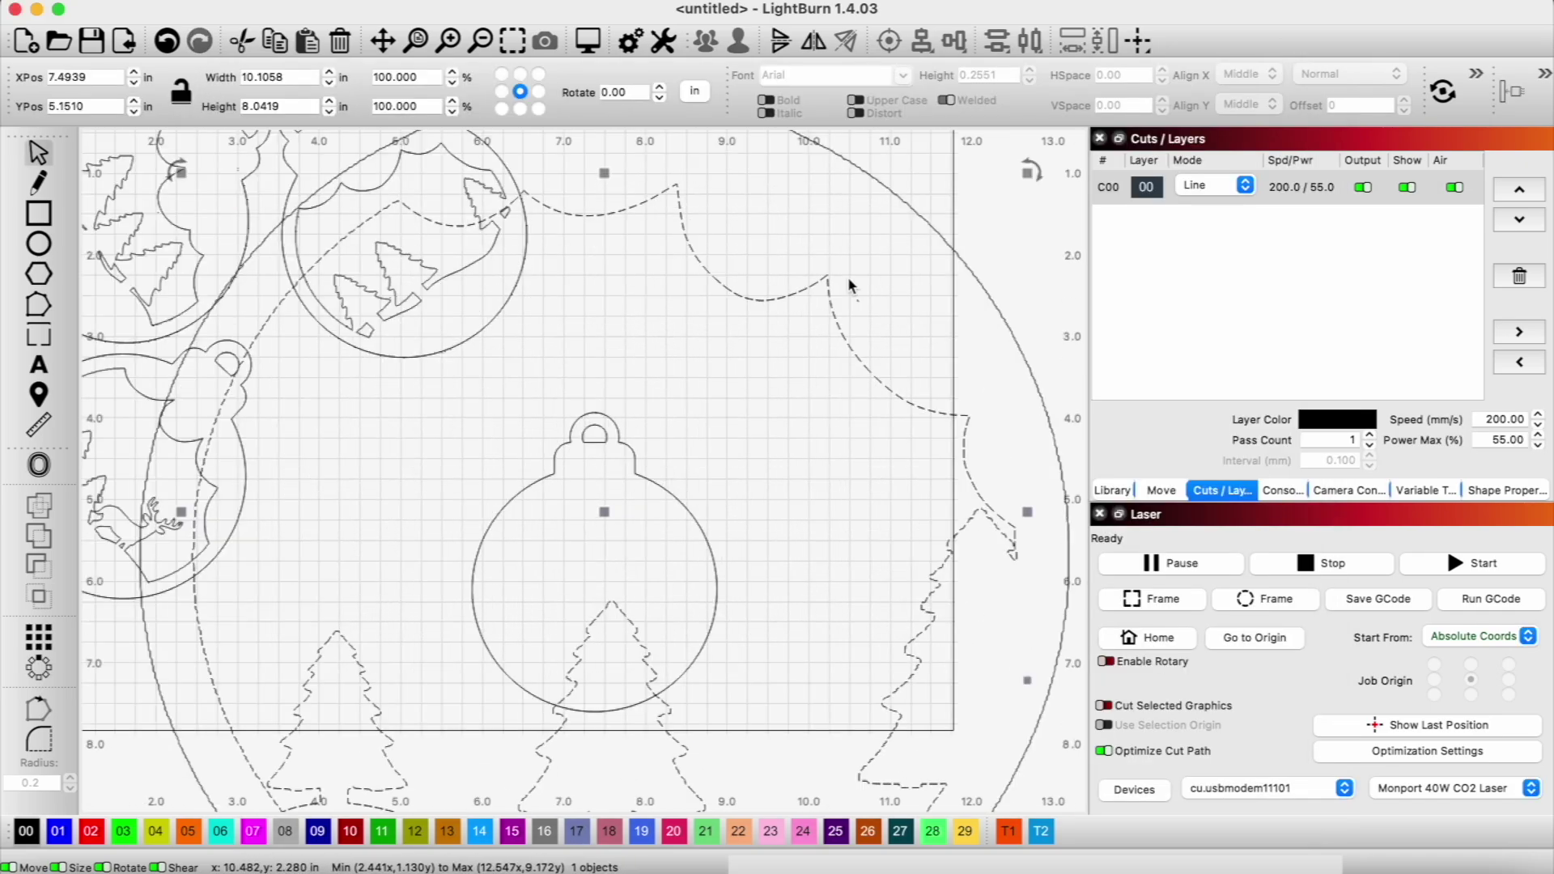
pyautogui.scroll(5, 680, 402)
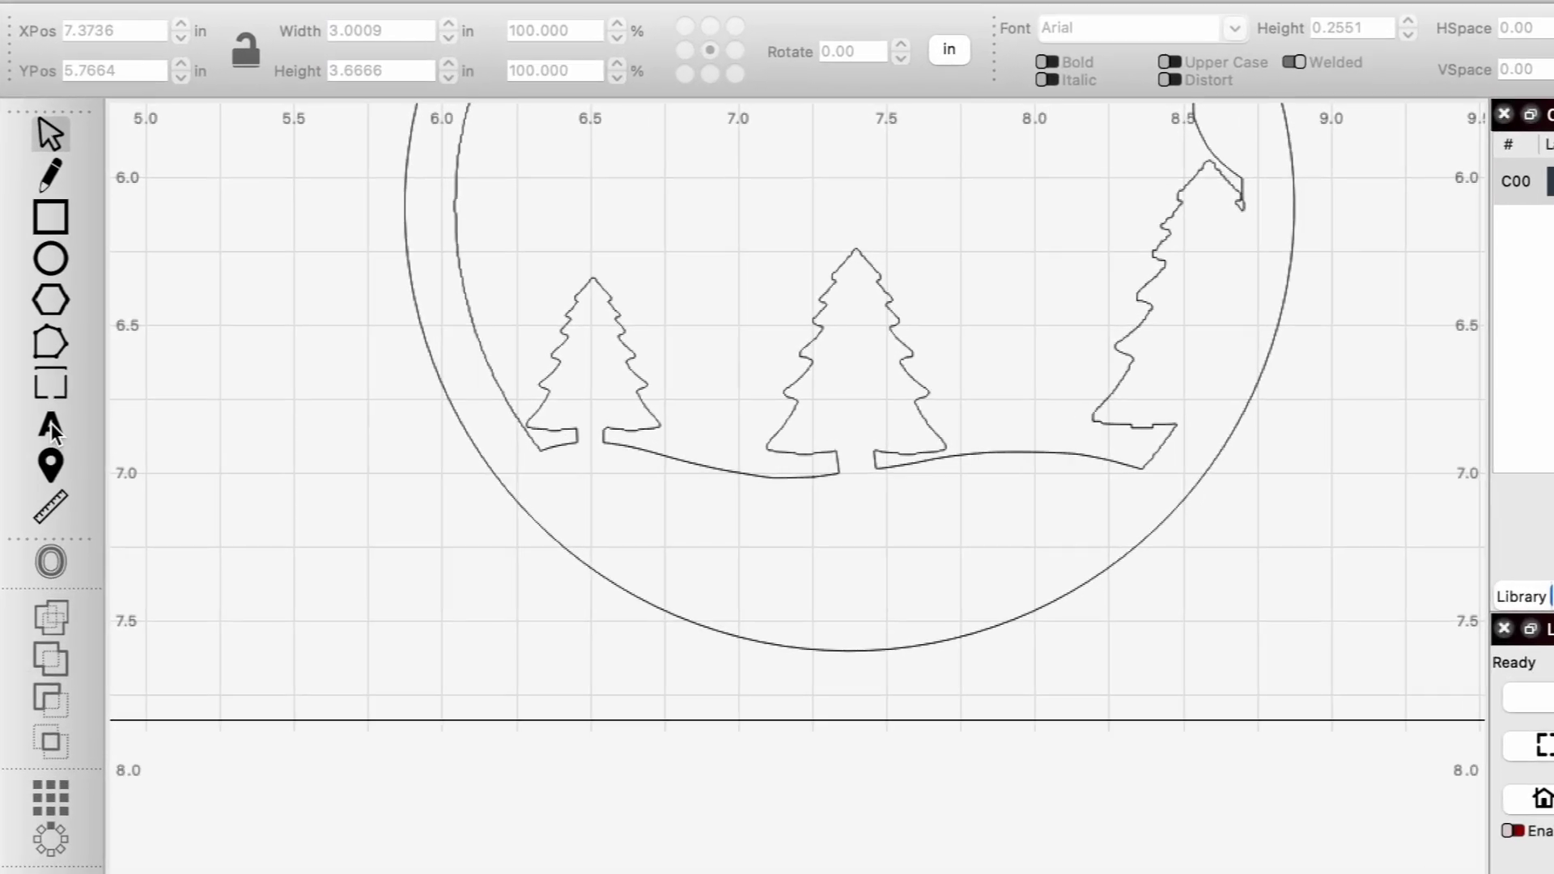
# Step: Add the text 'Happy Holidays' in the Best Christmas font
pyautogui.click(36, 365)
pyautogui.click(342, 621)
pyautogui.write('Happy Holidays')
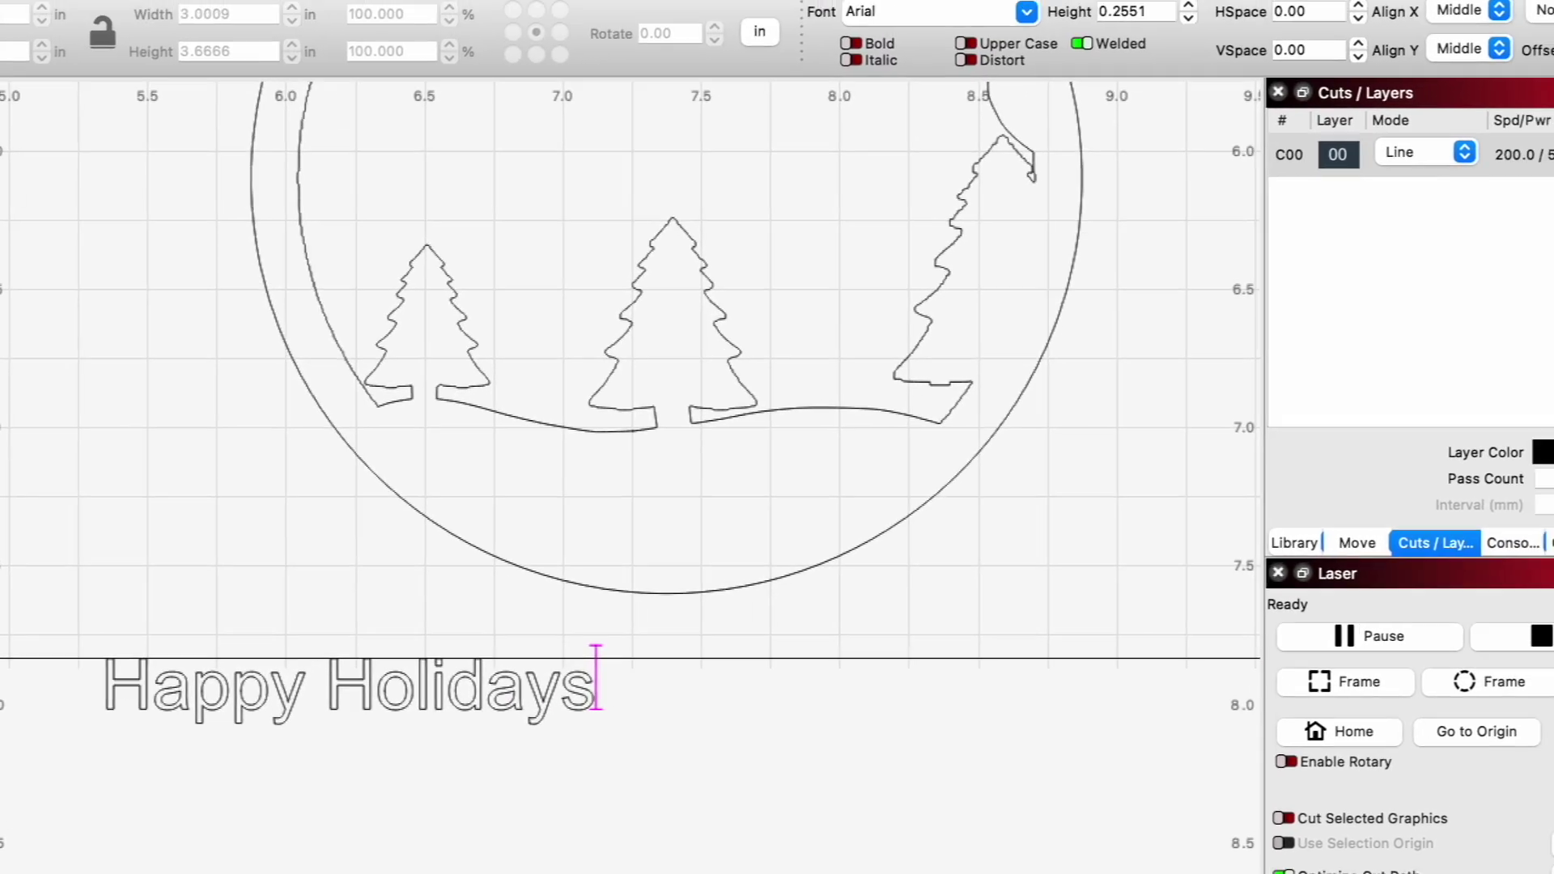
pyautogui.click(933, 11)
pyautogui.scroll(-15, 930, 225)
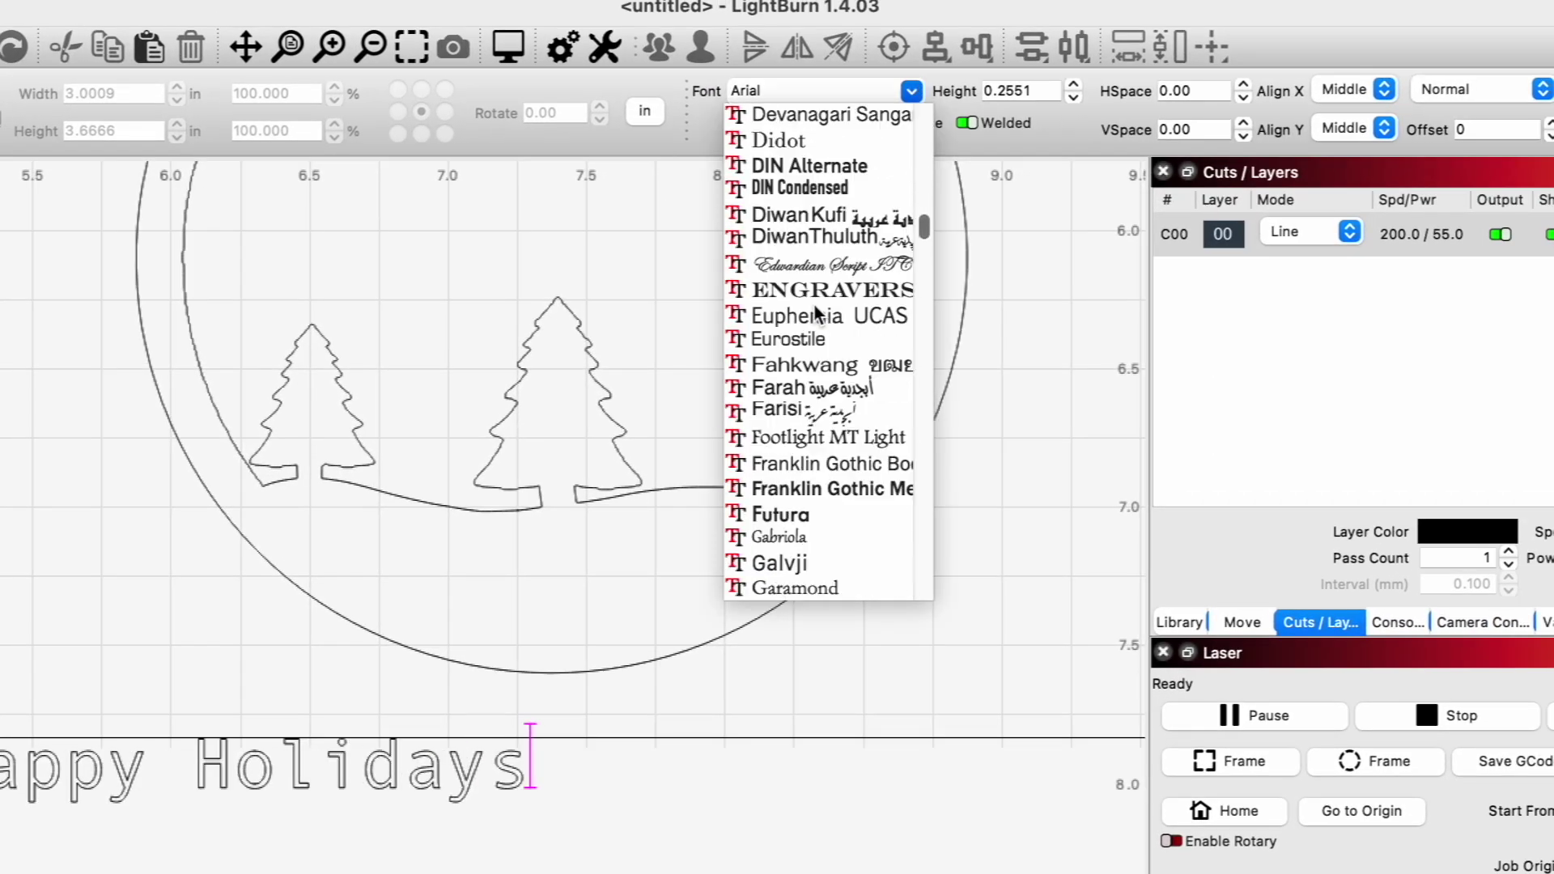
pyautogui.scroll(15, 814, 308)
pyautogui.scroll(-5, 814, 308)
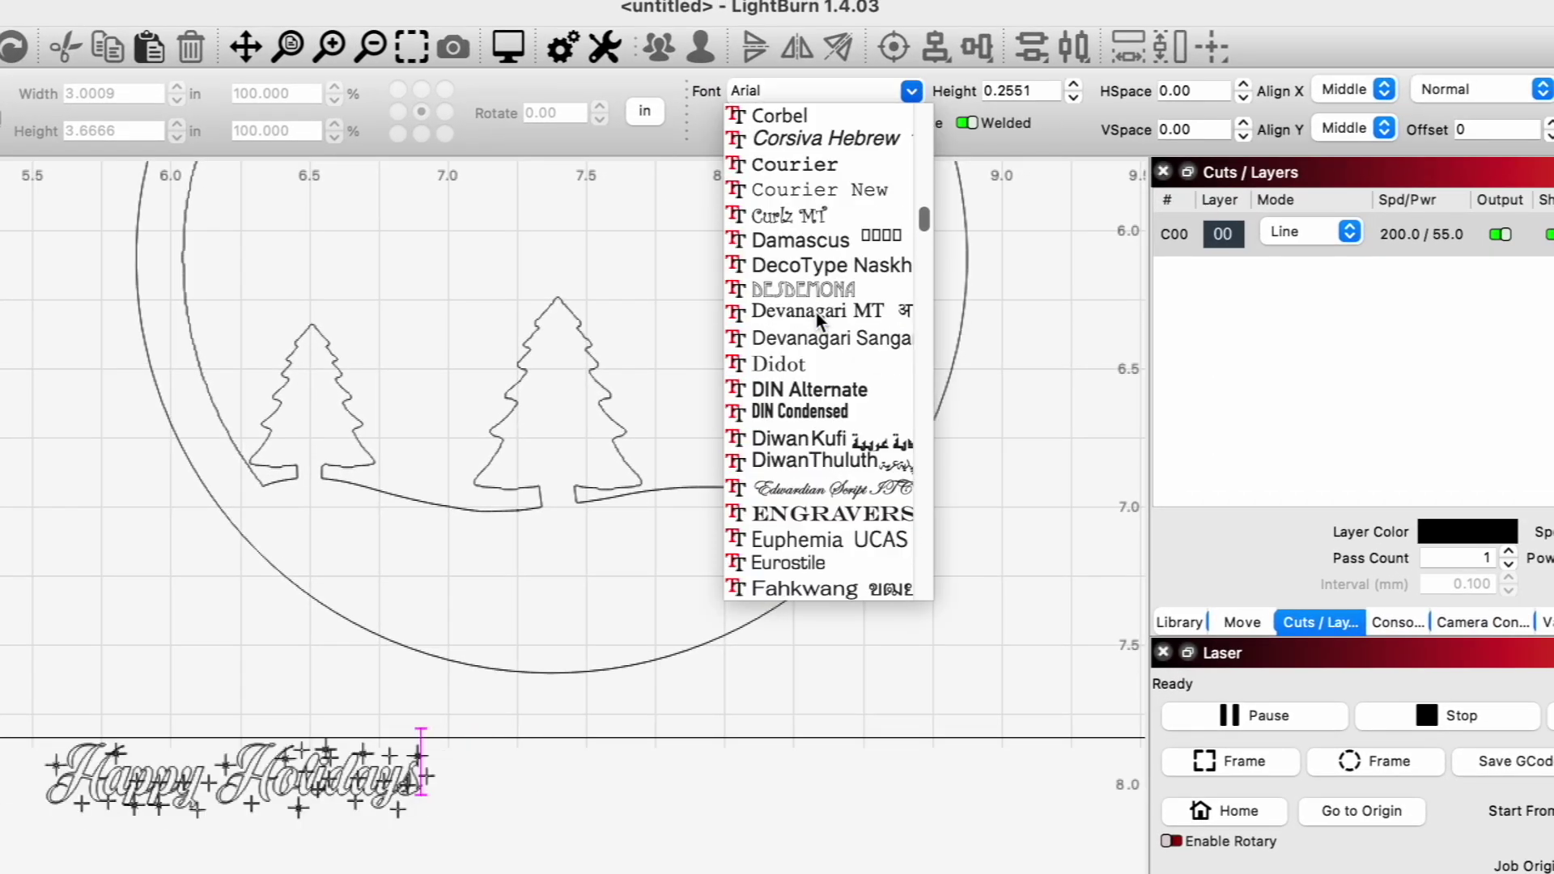
pyautogui.scroll(10, 815, 311)
pyautogui.click(831, 270)
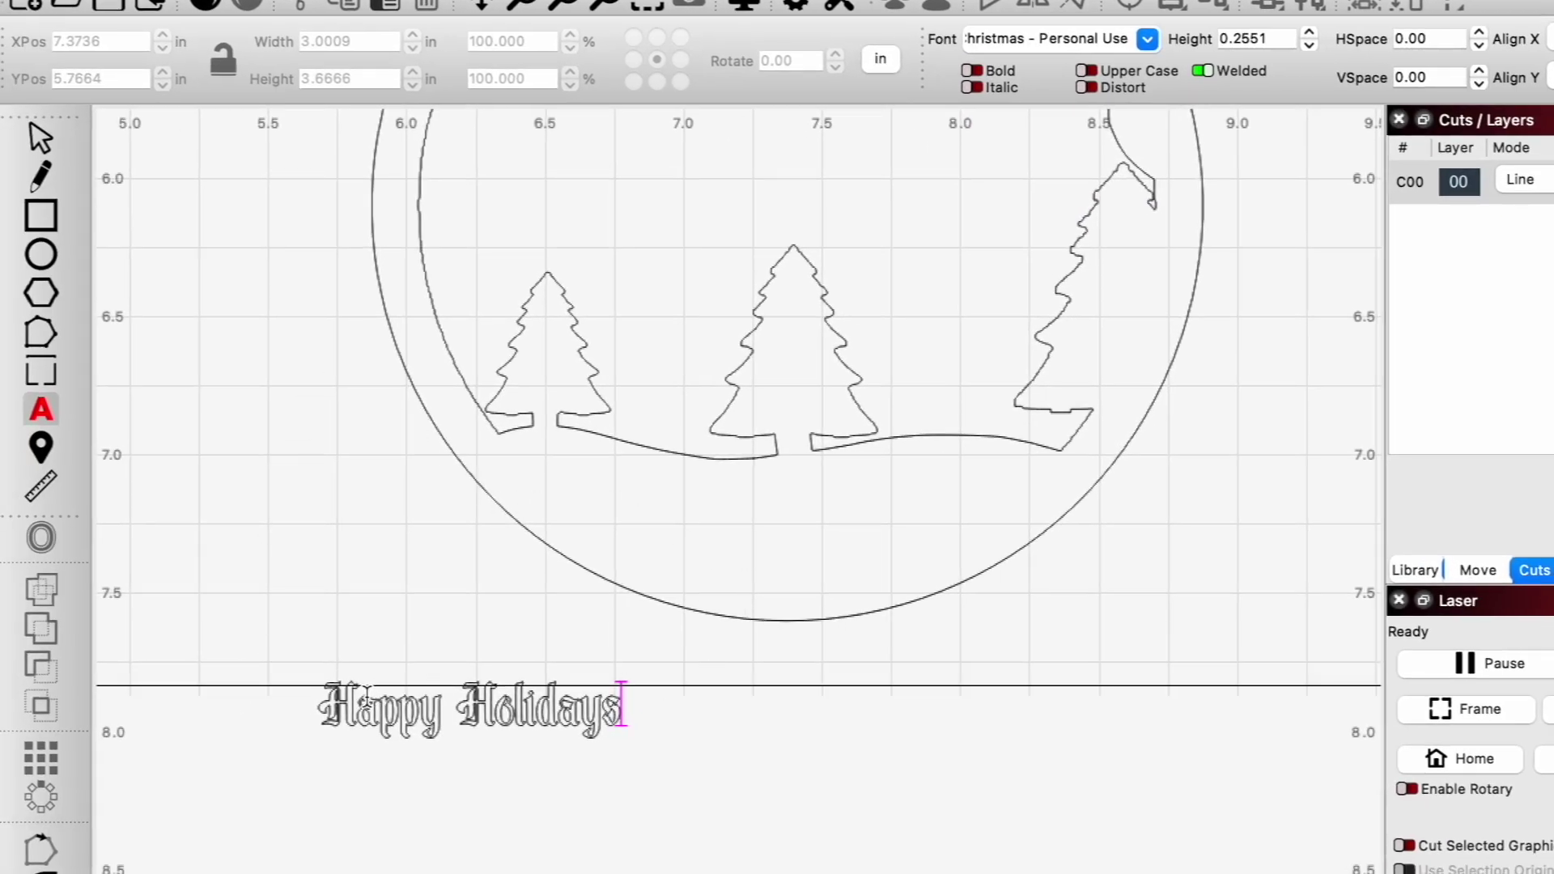
# Step: Move and enlarge the text to sit just below the trees inside the ornament
pyautogui.press('Escape')
pyautogui.moveTo(367, 696); pyautogui.dragTo(610, 547)
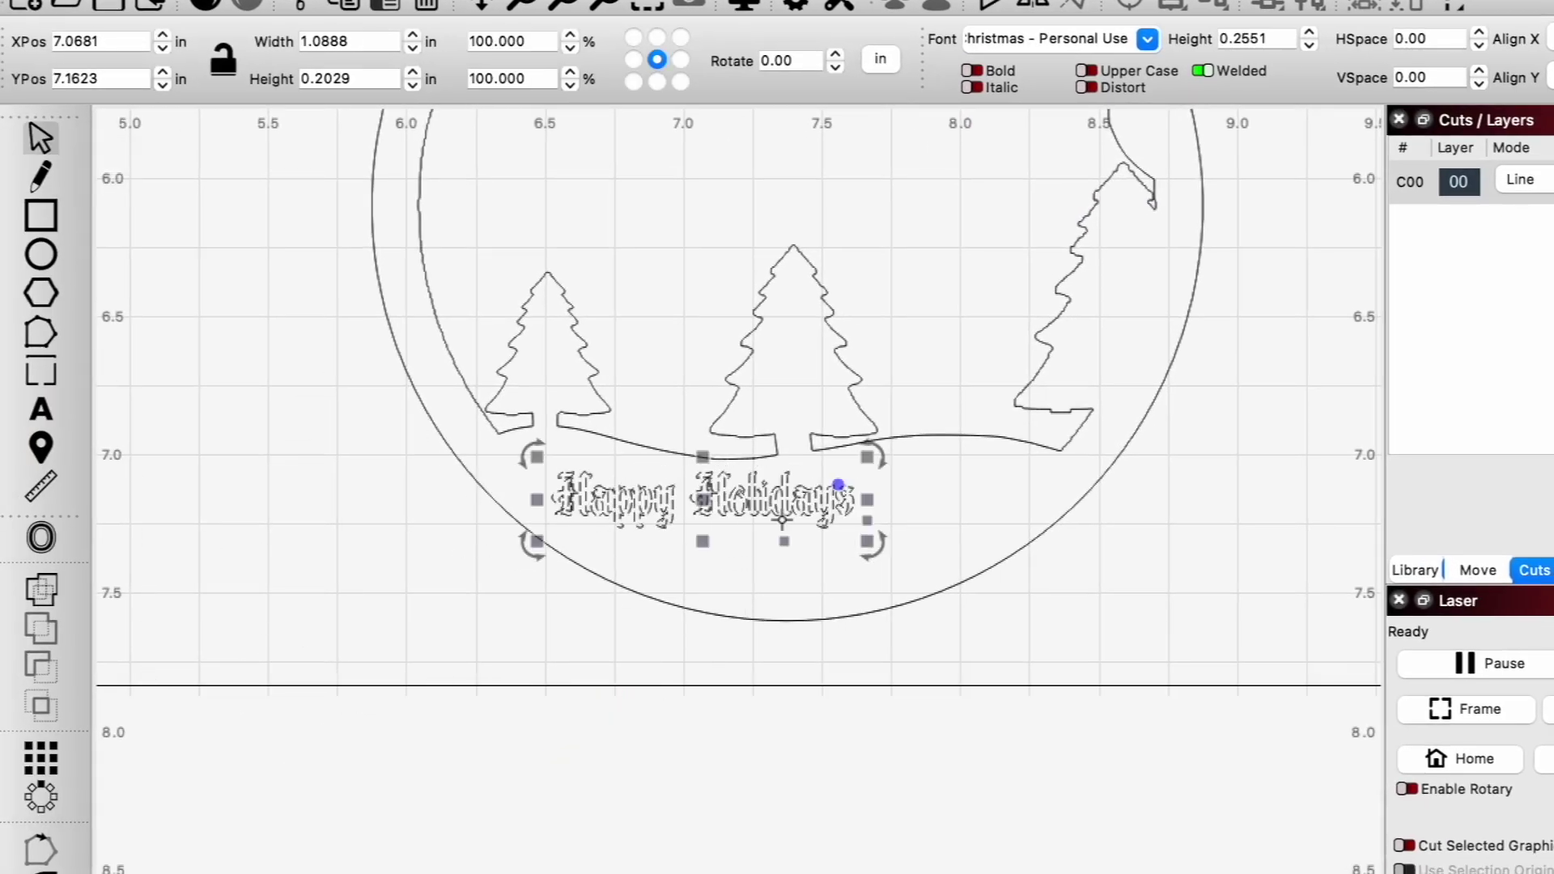
pyautogui.moveTo(884, 572); pyautogui.dragTo(1023, 558)
pyautogui.moveTo(792, 525); pyautogui.dragTo(789, 521)
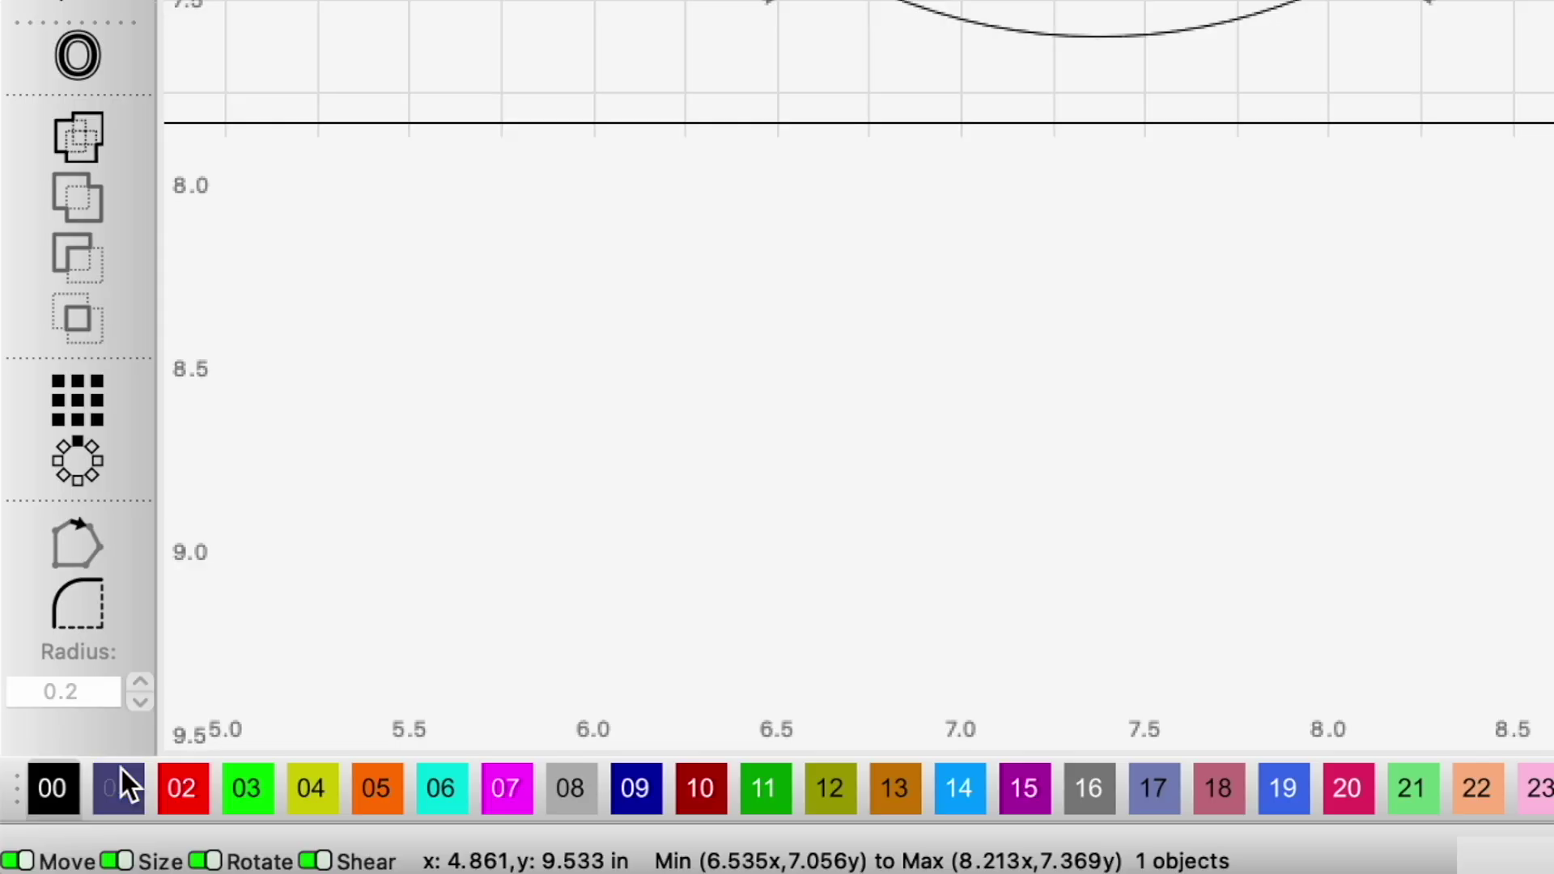
# Step: Put the text on a new blue layer set to Fill with Engraving ply settings
pyautogui.click(58, 831)
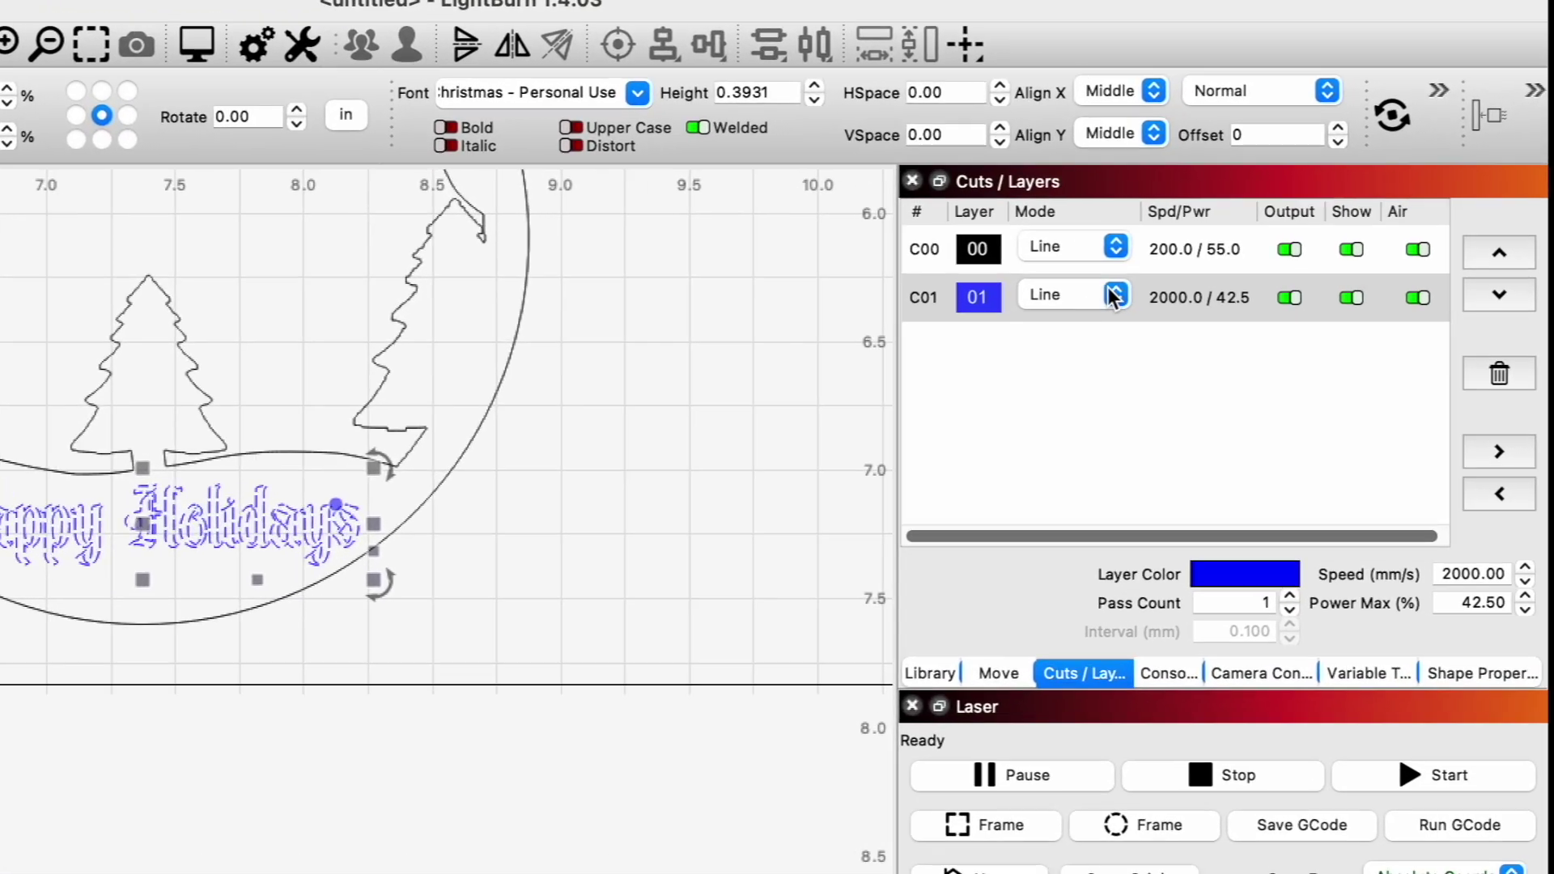
pyautogui.click(1115, 294)
pyautogui.click(1072, 324)
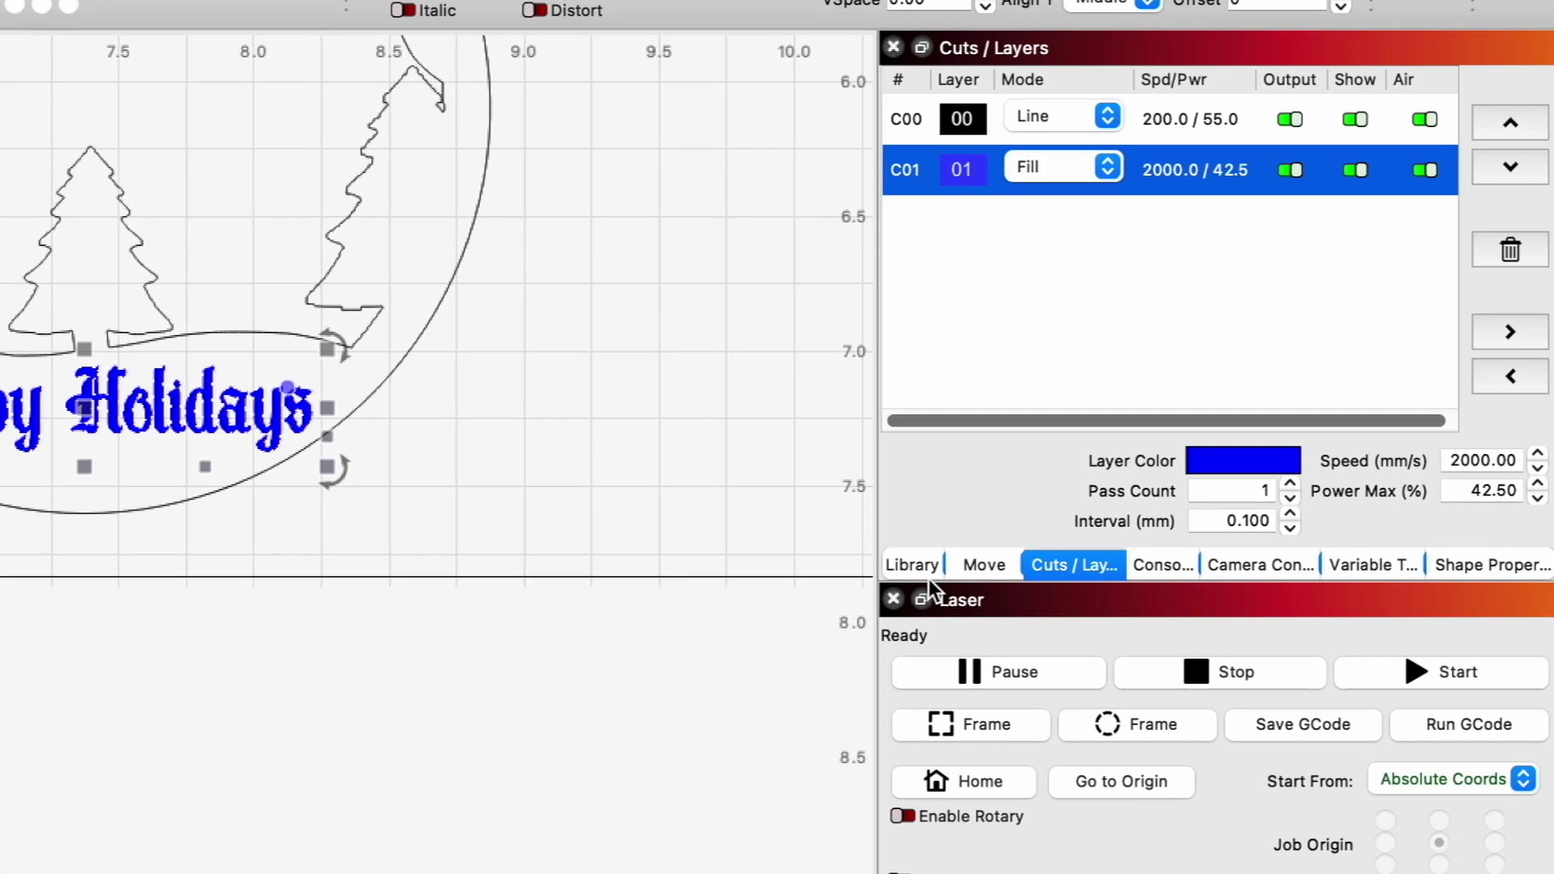
pyautogui.click(912, 564)
pyautogui.click(1016, 228)
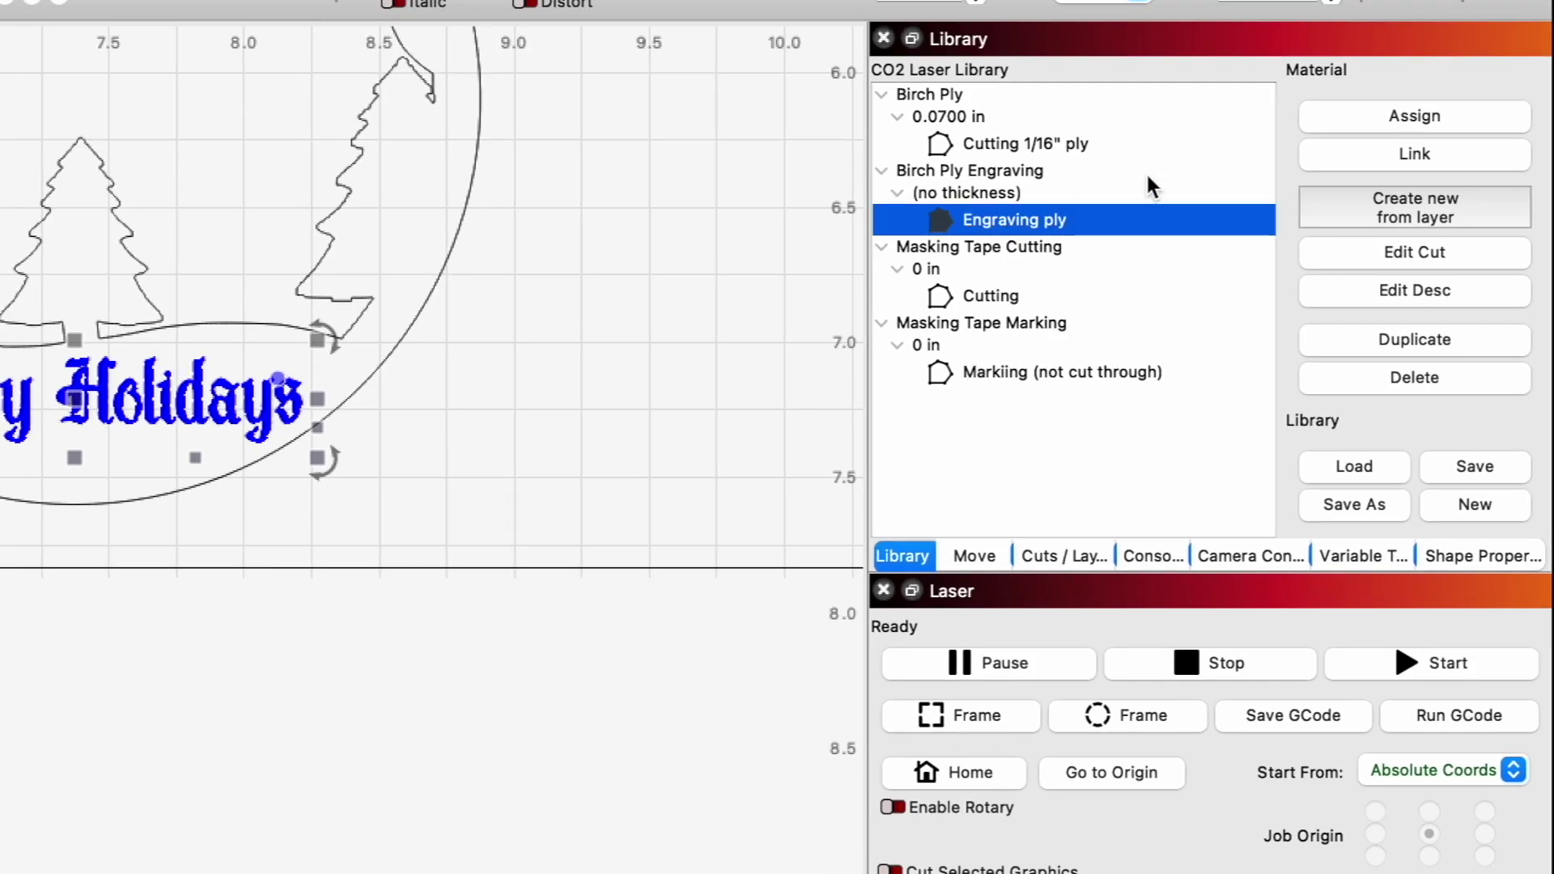
pyautogui.click(1061, 556)
# Step: Give the black outline layer the Cutting 1/16" ply settings
pyautogui.click(900, 112)
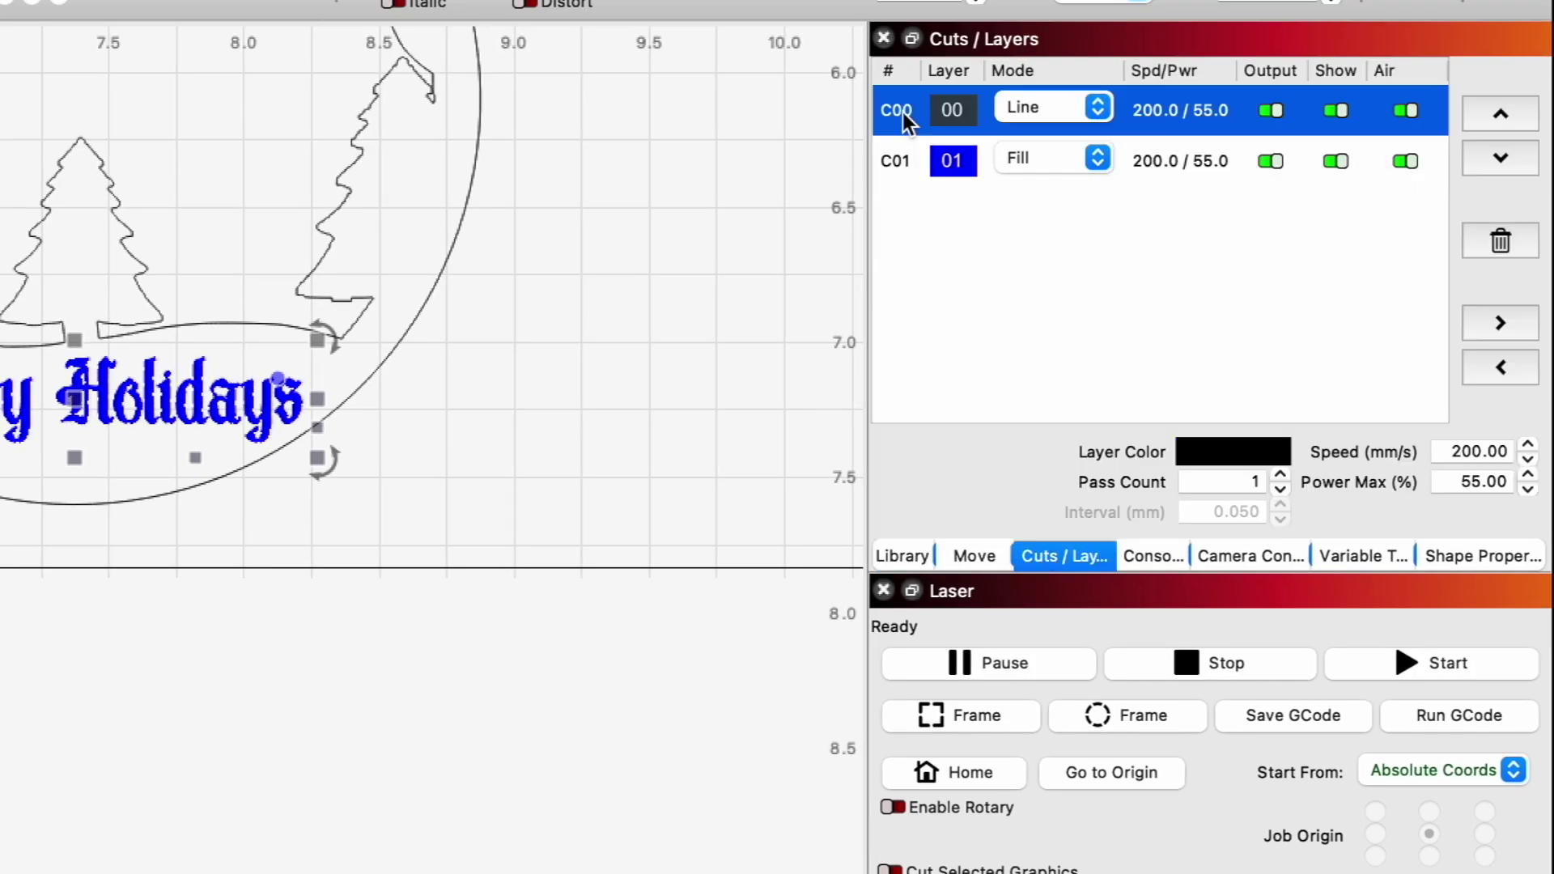
pyautogui.click(887, 560)
pyautogui.click(990, 142)
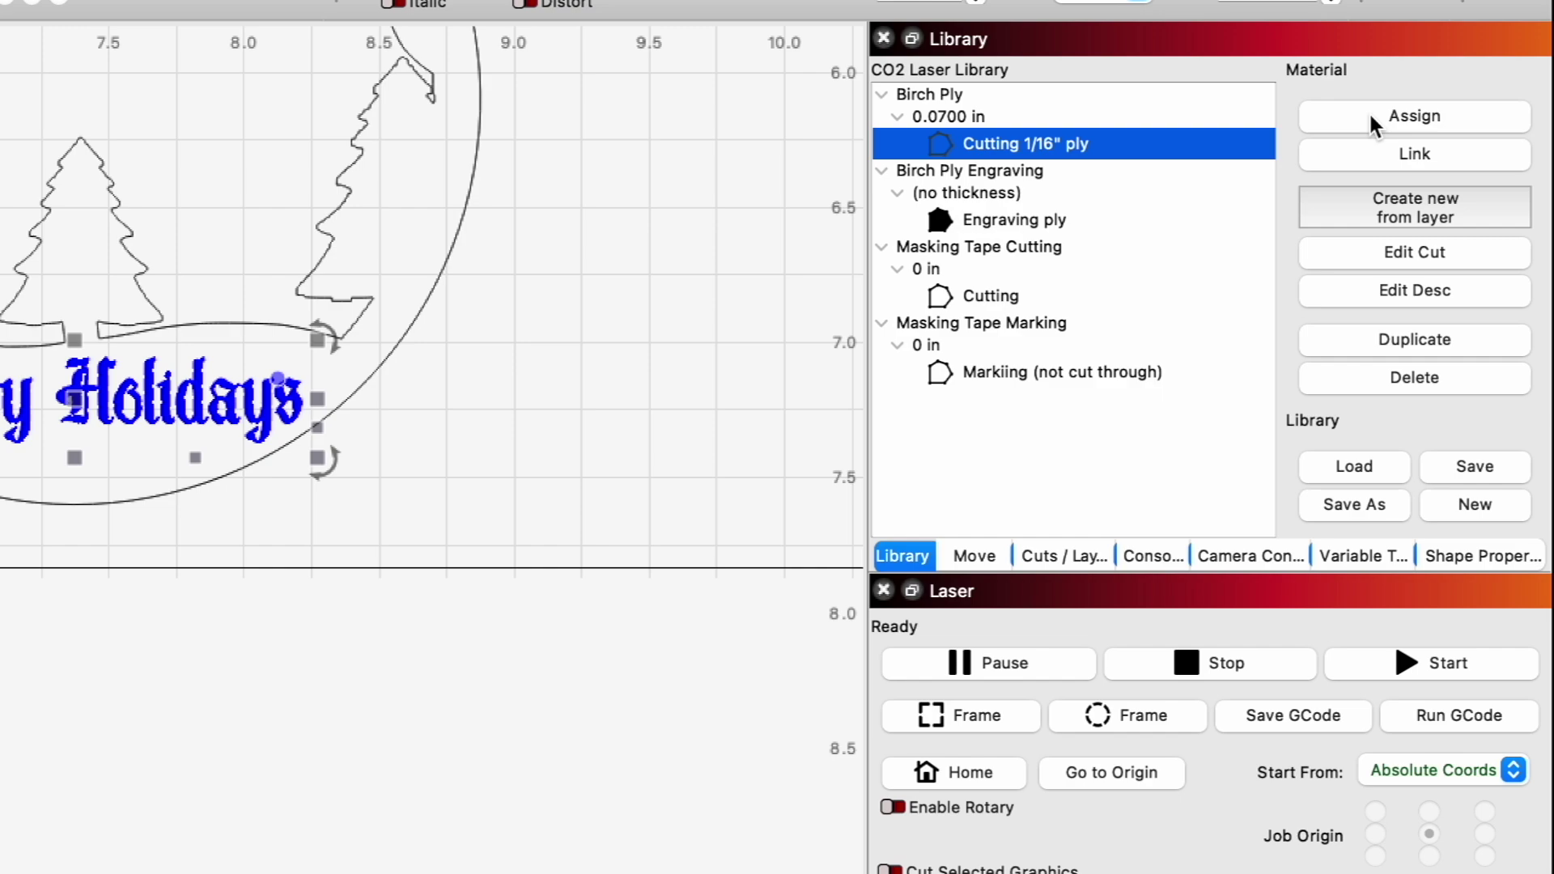
pyautogui.click(1065, 558)
# Step: Move the text layer up so engraving runs before the outlines cut
pyautogui.click(898, 166)
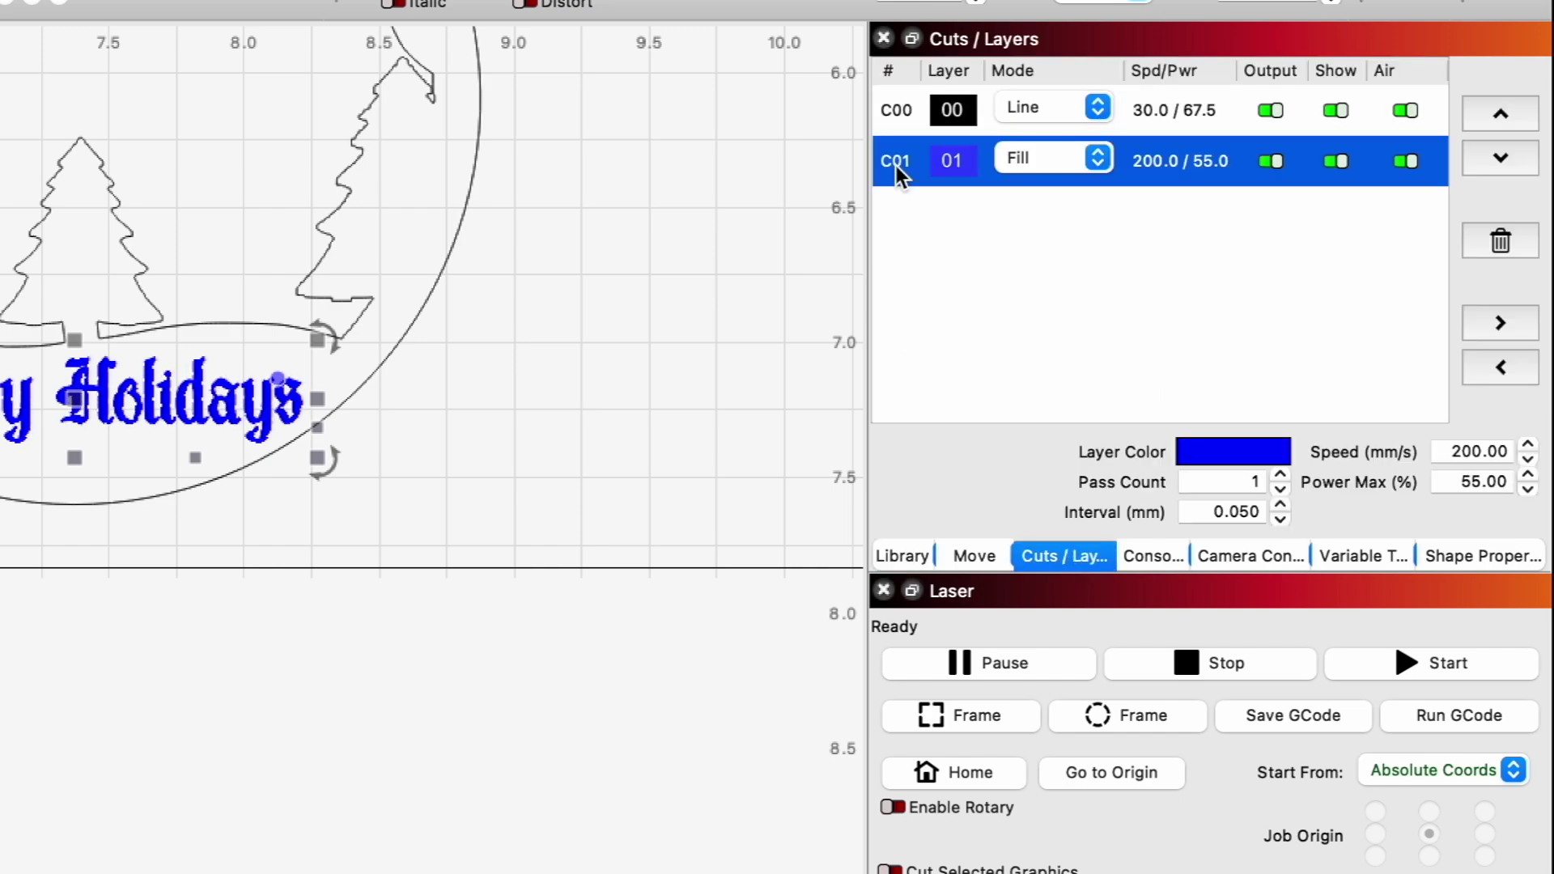
pyautogui.click(1501, 117)
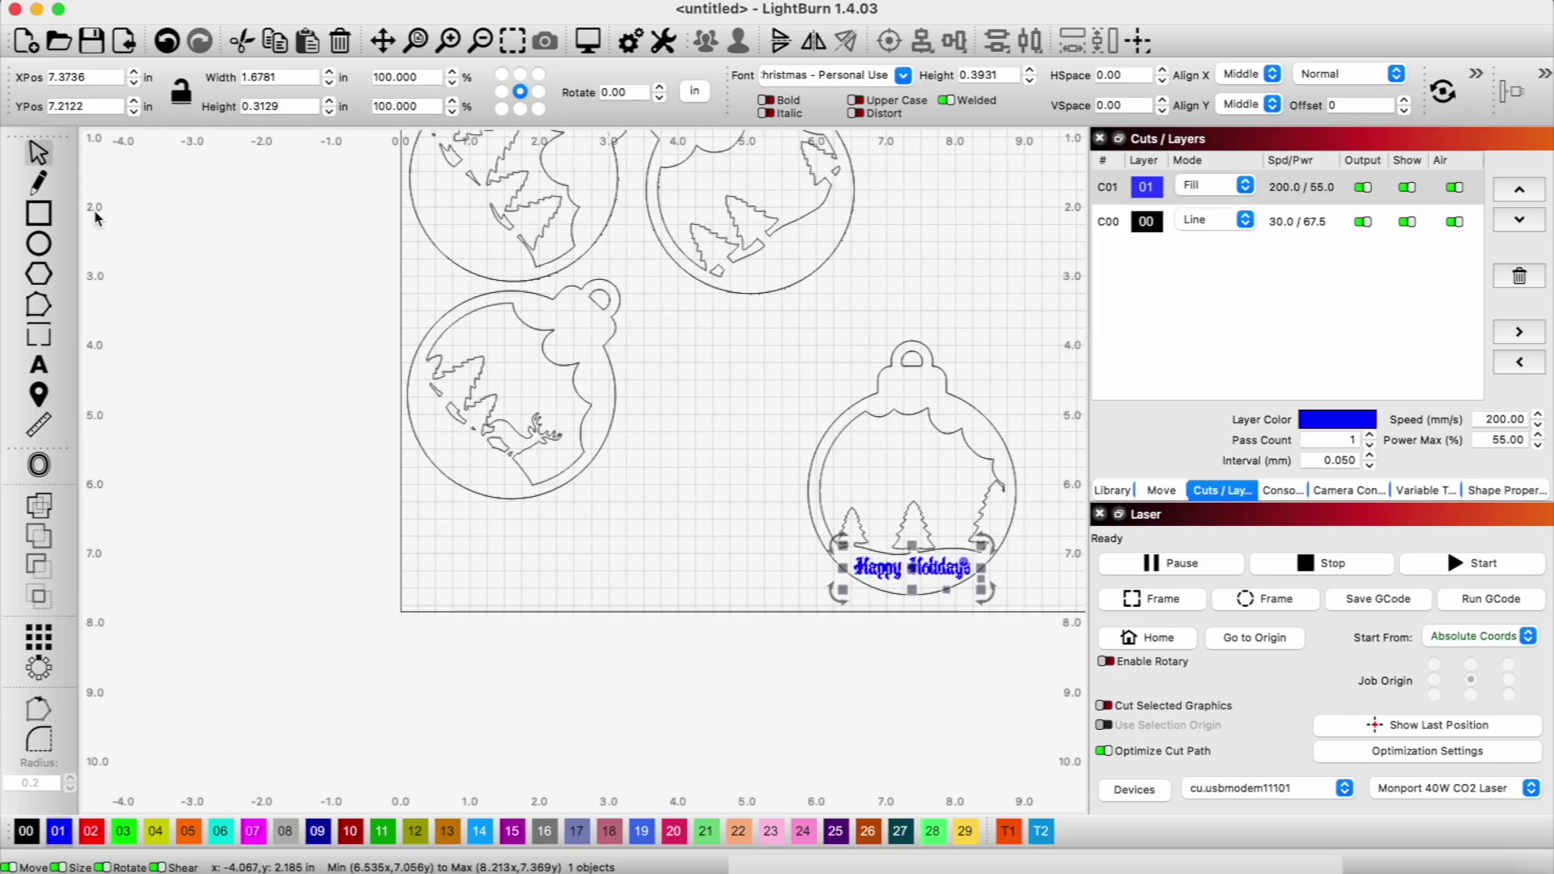
pyautogui.scroll(-3, 724, 312)
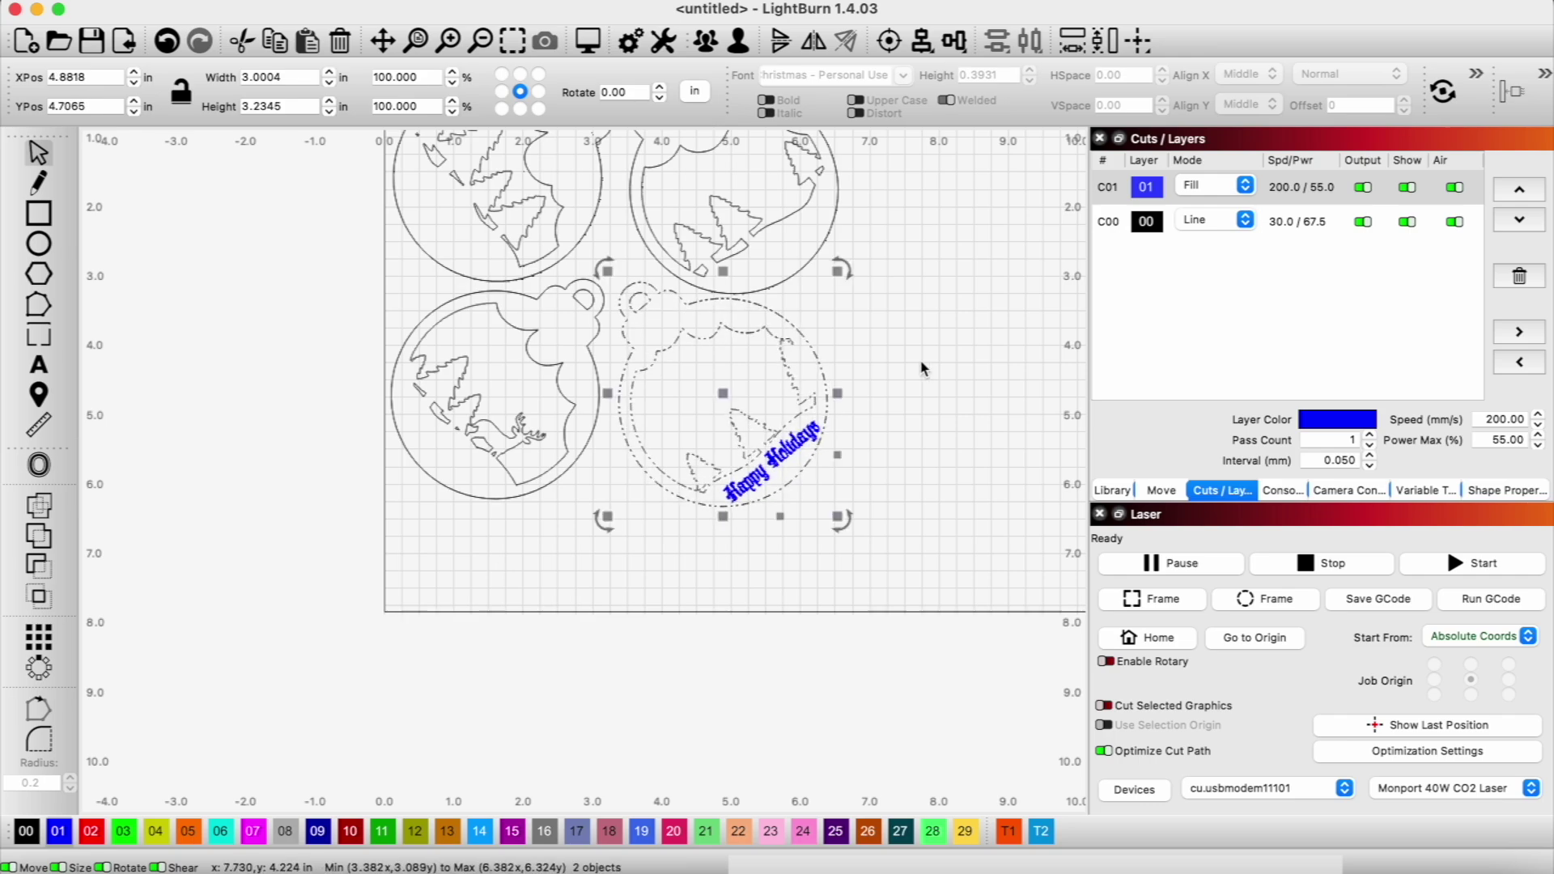
pyautogui.scroll(-2, 256, 365)
pyautogui.click(256, 365)
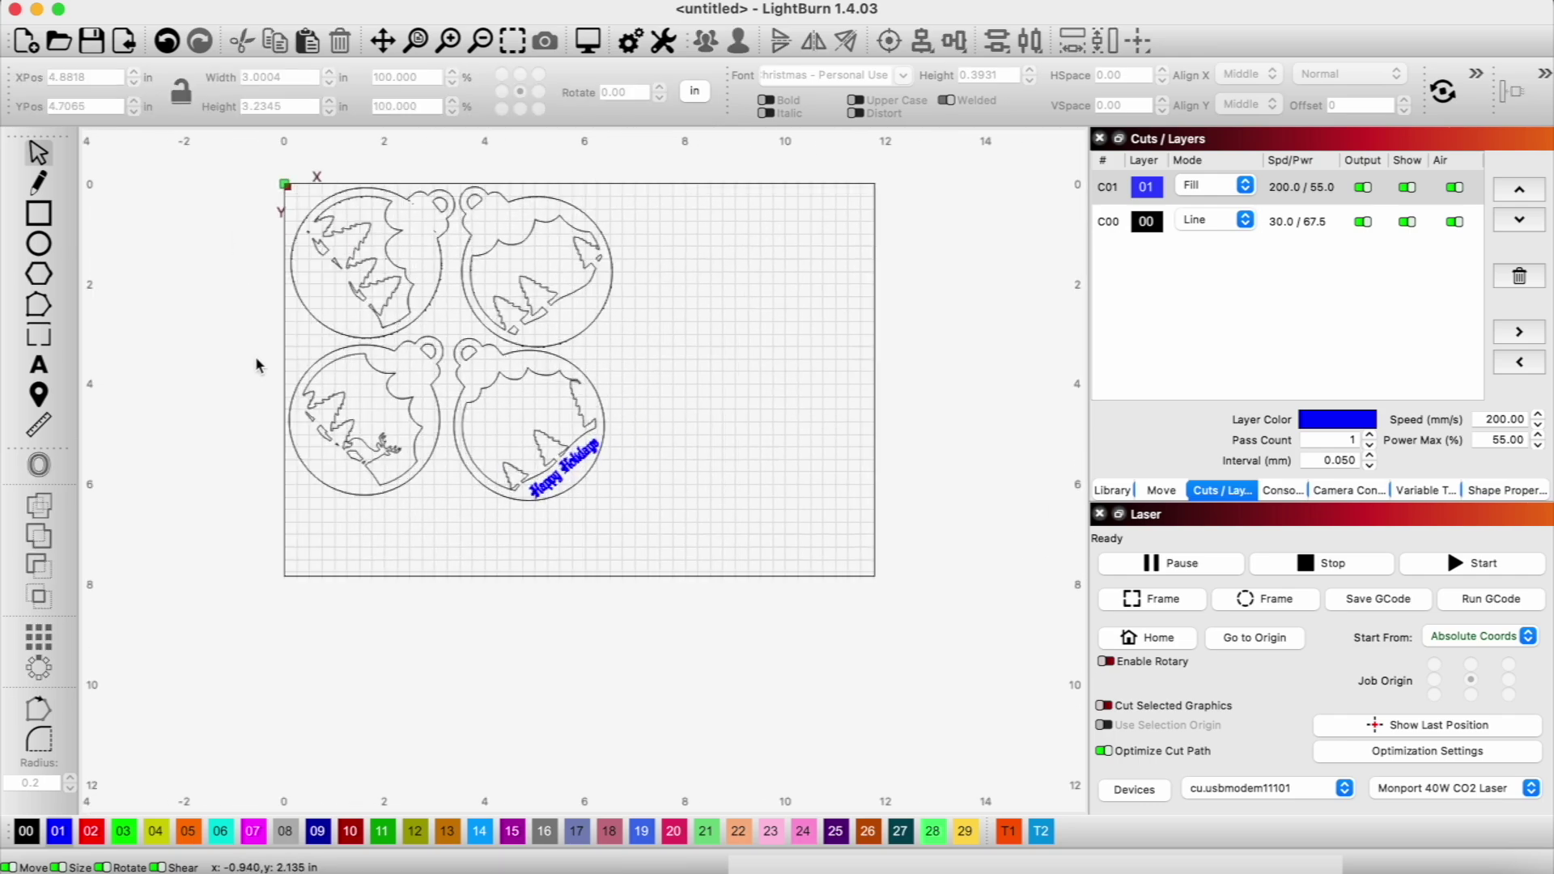